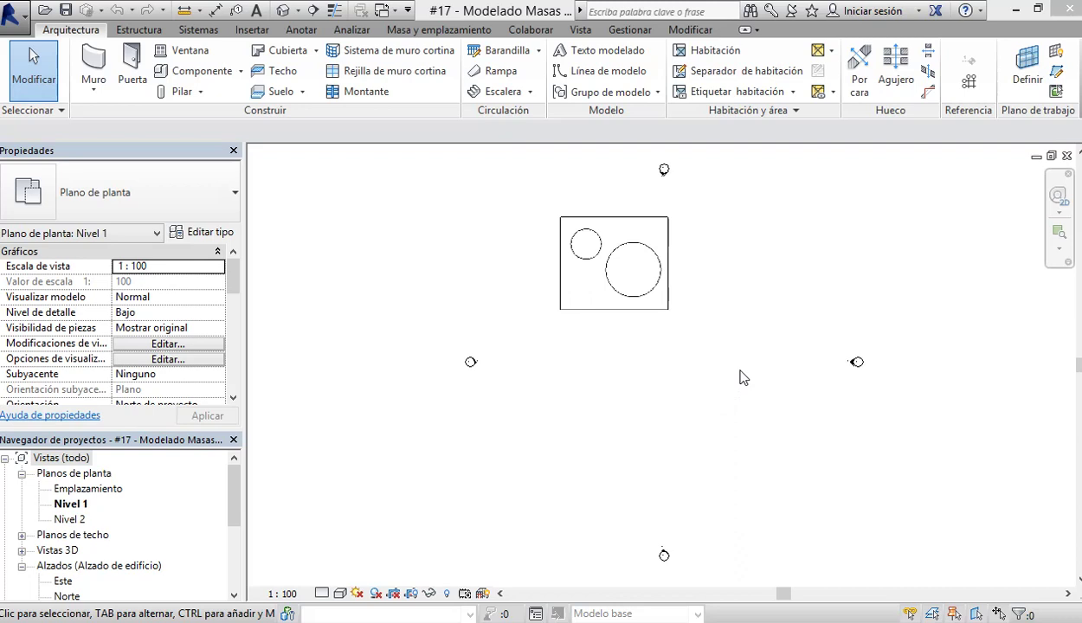
# Step: Open the default 3D view and turn it to show the block mass with its two cylindrical voids
pyautogui.click(283, 10)
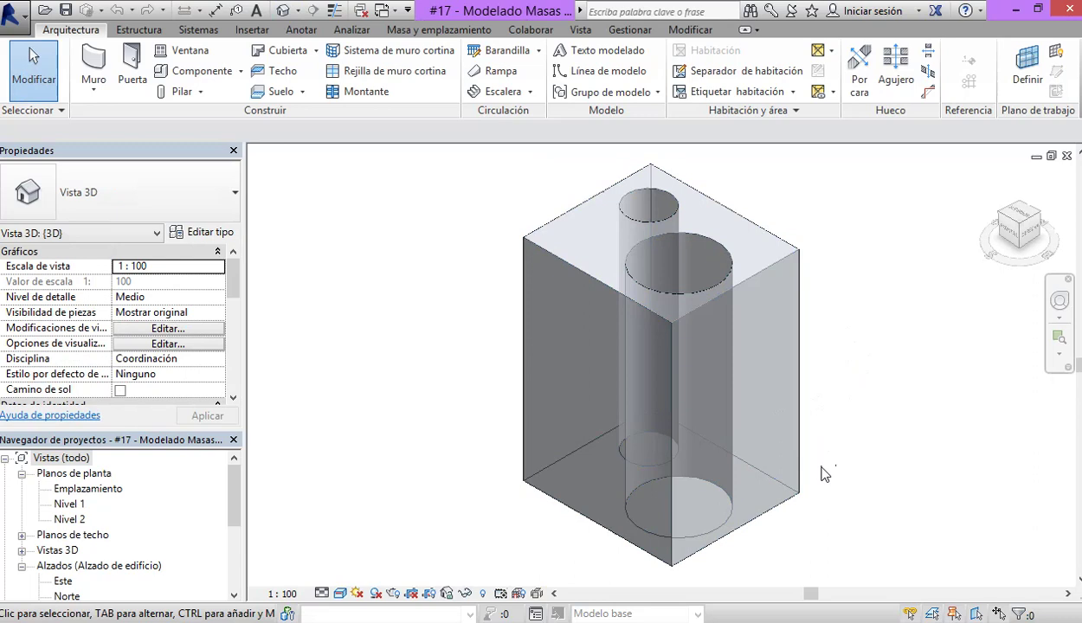
pyautogui.keyDown('shift'); pyautogui.moveTo(824, 474); pyautogui.dragTo(869, 468, button='middle'); pyautogui.keyUp('shift')
pyautogui.moveTo(738, 437); pyautogui.dragTo(681, 439, button='middle')
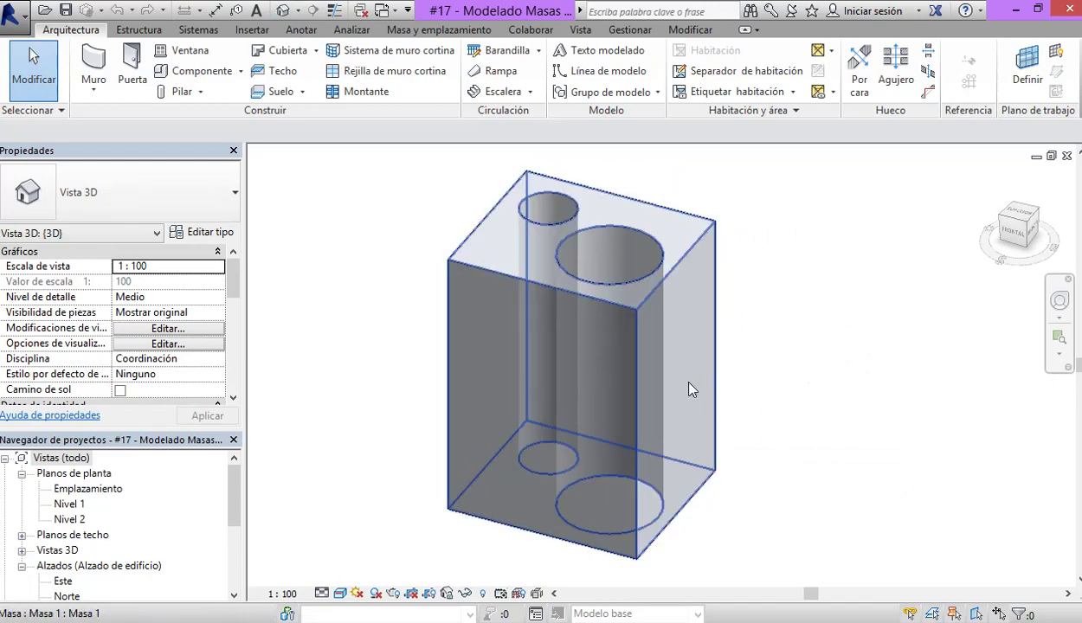
pyautogui.keyDown('shift'); pyautogui.moveTo(693, 450); pyautogui.dragTo(625, 448, button='middle'); pyautogui.keyUp('shift')
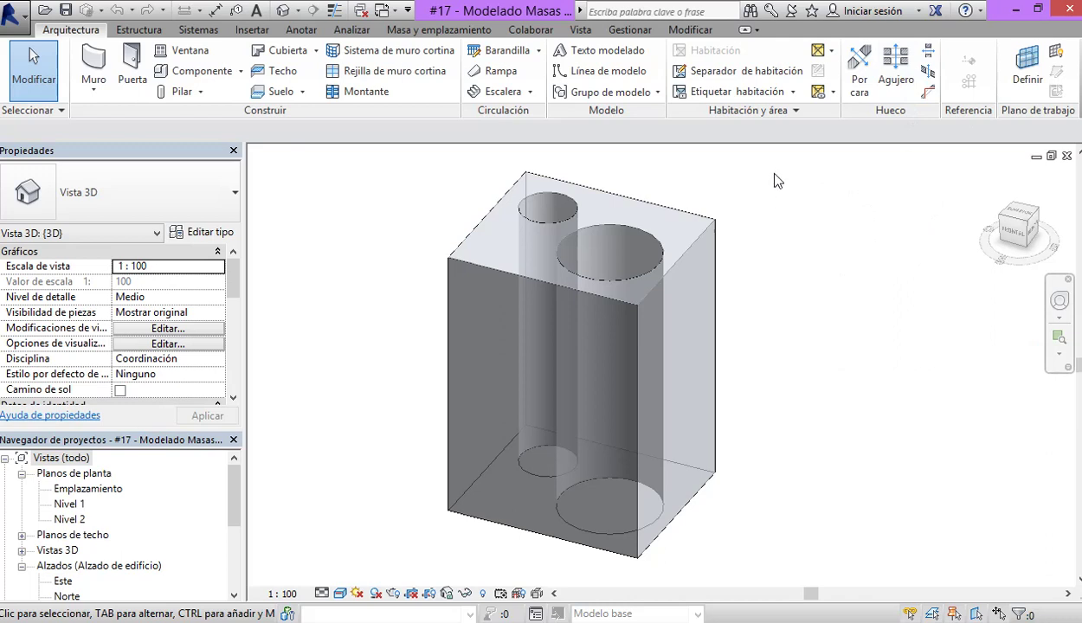
pyautogui.click(680, 214)
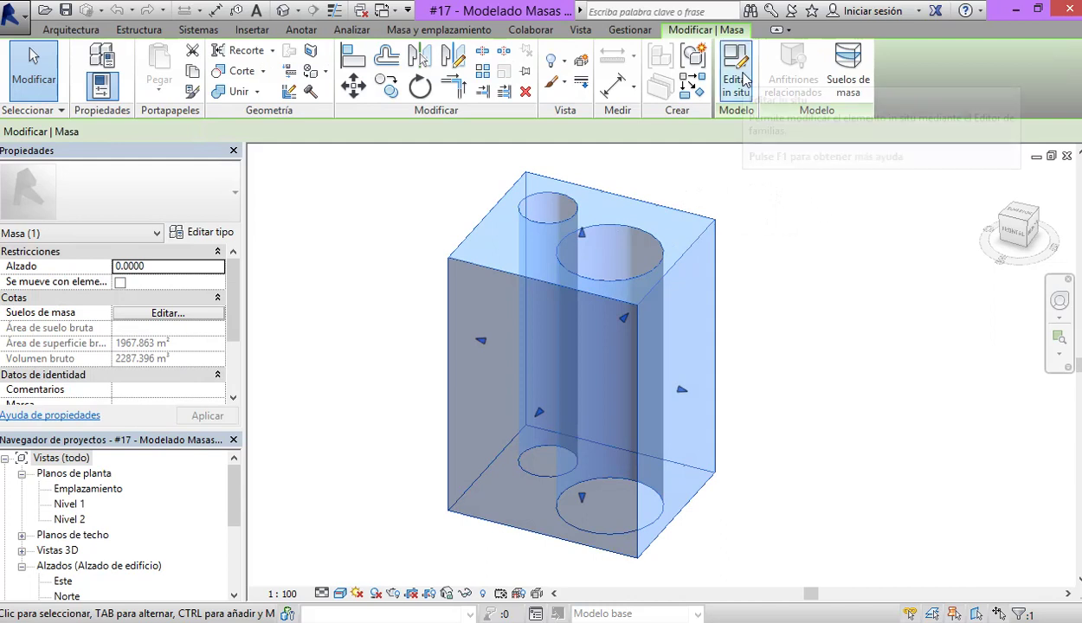
pyautogui.click(741, 81)
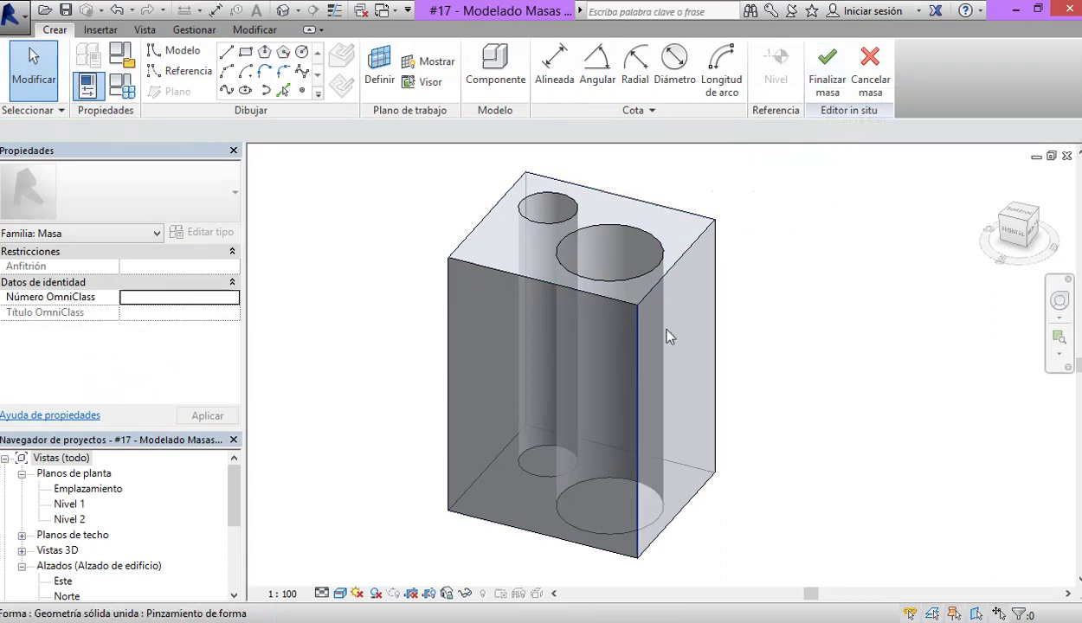
pyautogui.click(826, 83)
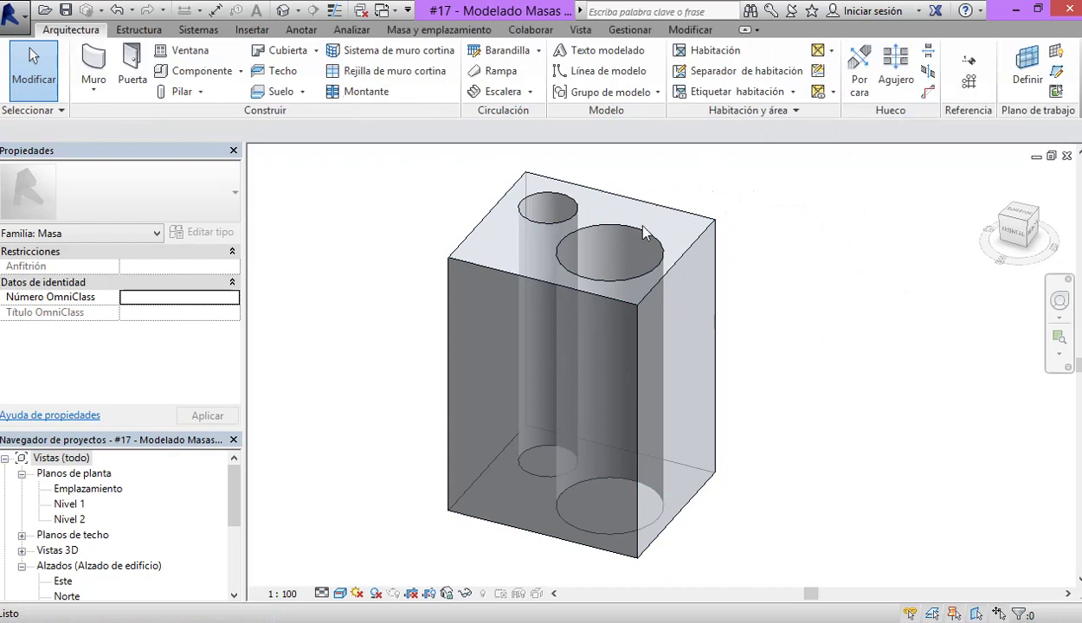
pyautogui.click(904, 293)
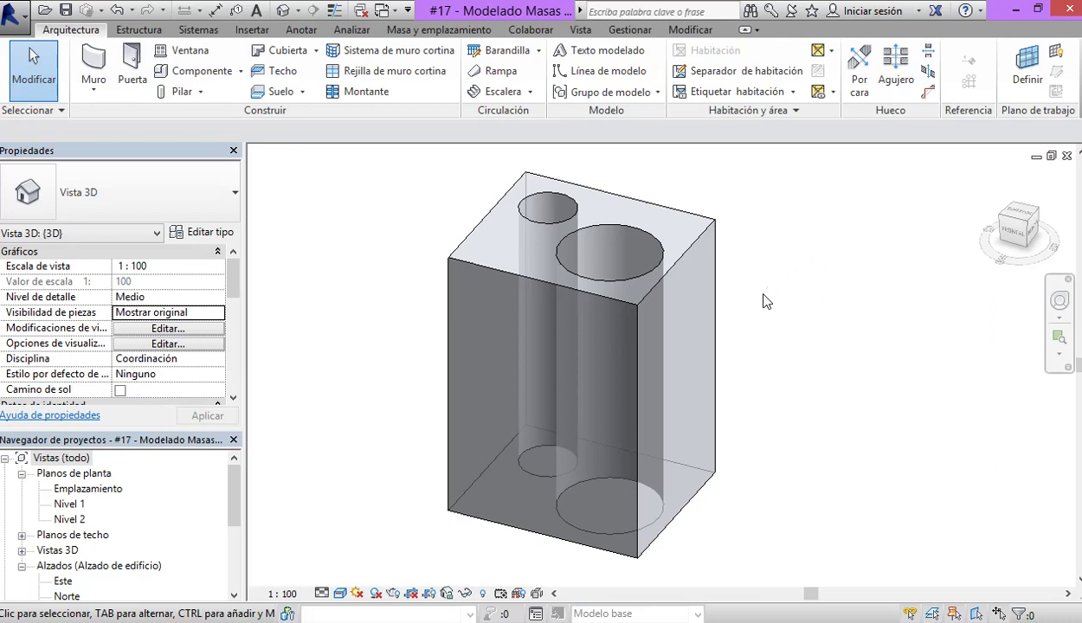
pyautogui.scroll(-2, 763, 300)
pyautogui.moveTo(764, 299); pyautogui.dragTo(715, 321, button='middle')
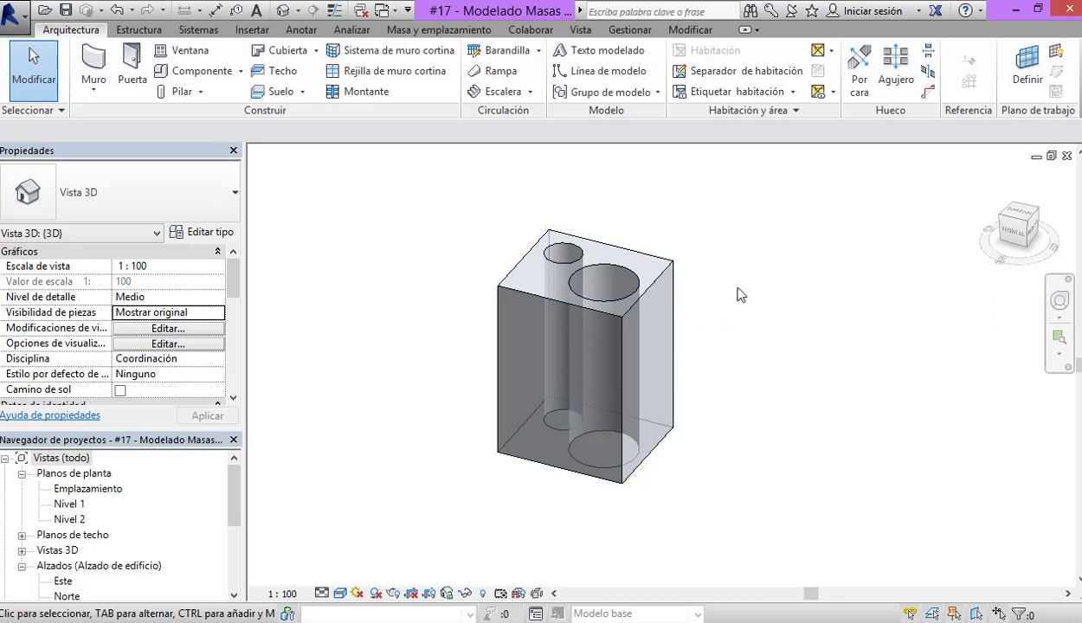
pyautogui.click(446, 31)
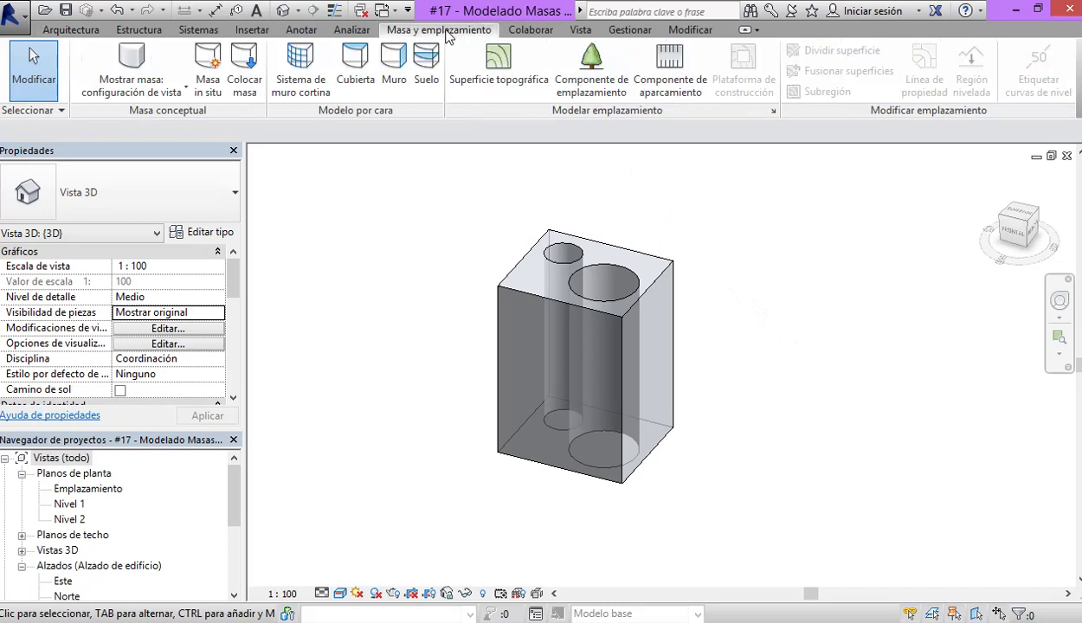
pyautogui.click(214, 78)
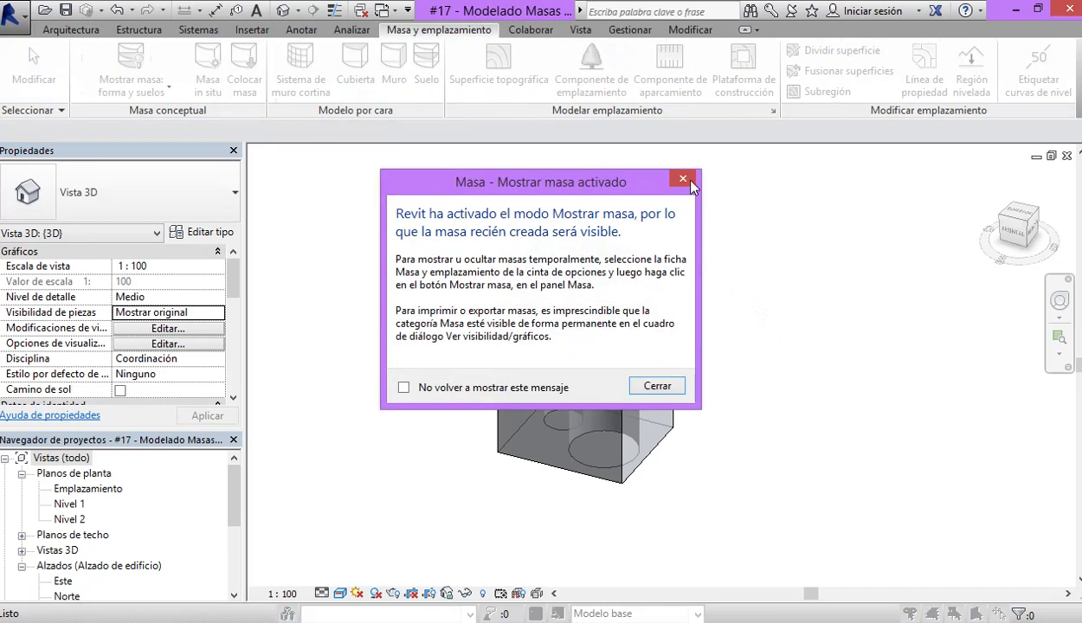
pyautogui.click(692, 184)
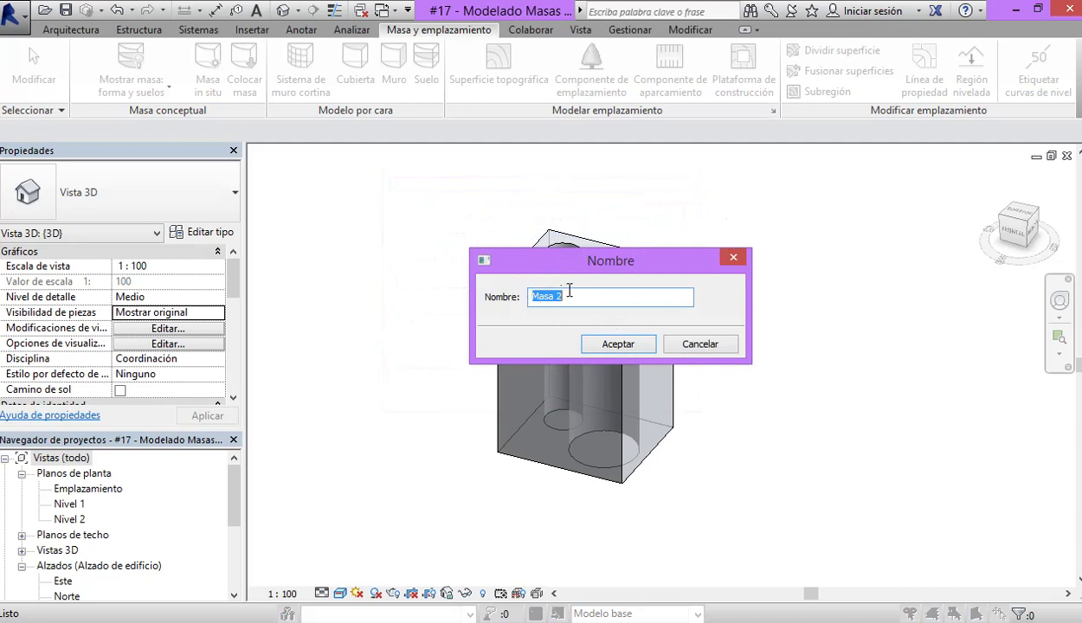
pyautogui.click(697, 345)
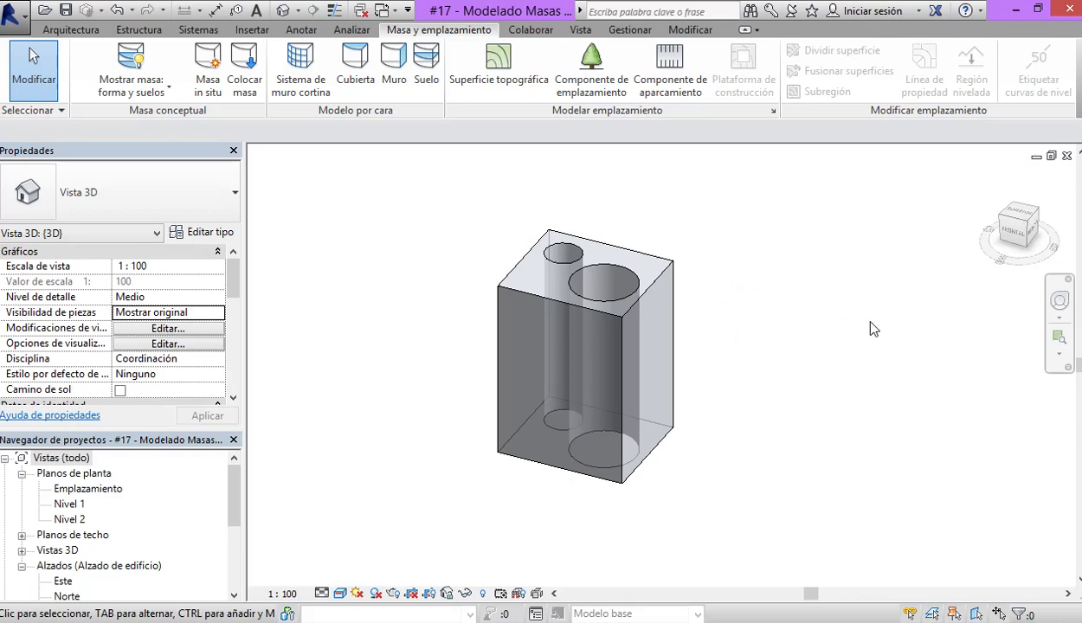
# Step: Open the block mass for in-place editing and select its solid form
pyautogui.click(663, 257)
pyautogui.click(735, 73)
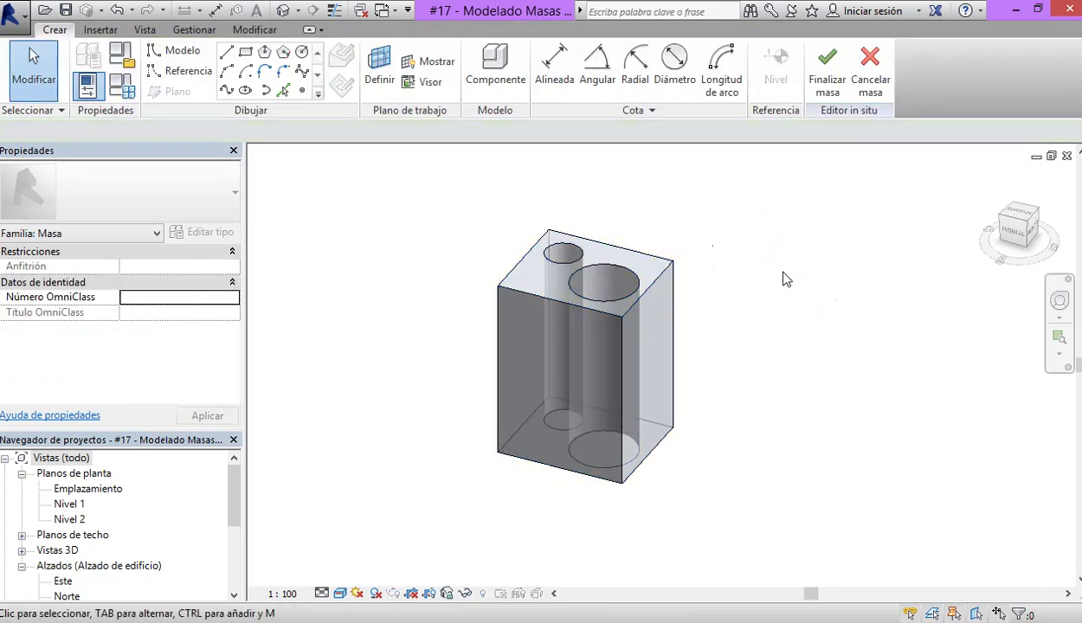
pyautogui.keyDown('shift'); pyautogui.moveTo(772, 285); pyautogui.dragTo(773, 349, button='middle'); pyautogui.keyUp('shift')
pyautogui.moveTo(742, 299)
pyautogui.keyDown('shift'); pyautogui.mouseDown(button='middle')
pyautogui.moveTo(736, 437)
pyautogui.moveTo(713, 500)
pyautogui.moveTo(770, 272)
pyautogui.moveTo(753, 294)
pyautogui.mouseUp(button='middle'); pyautogui.keyUp('shift')
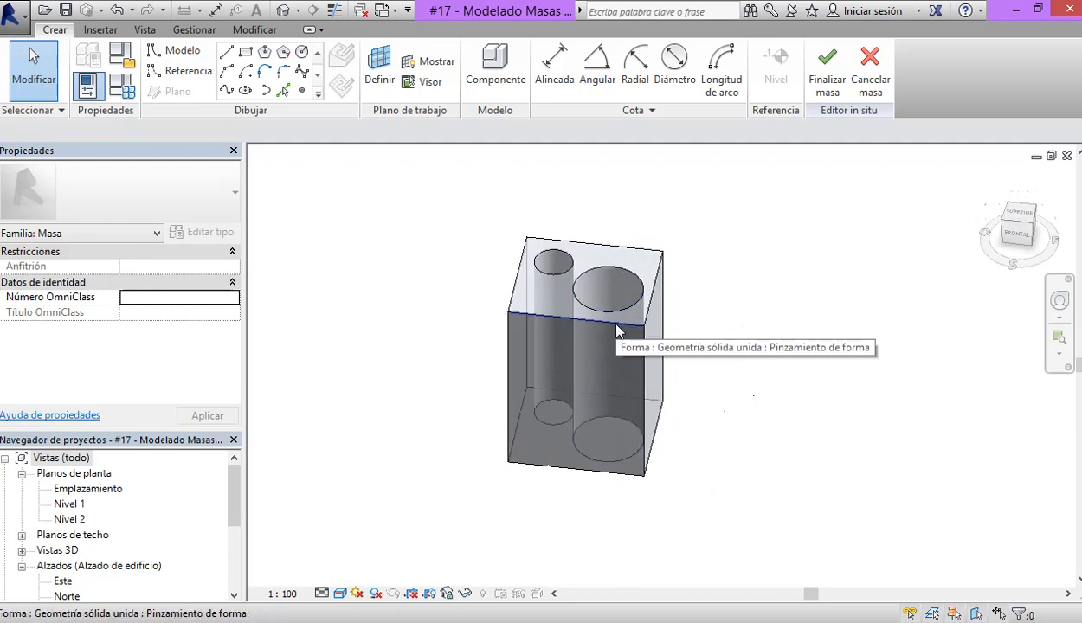
pyautogui.click(616, 327)
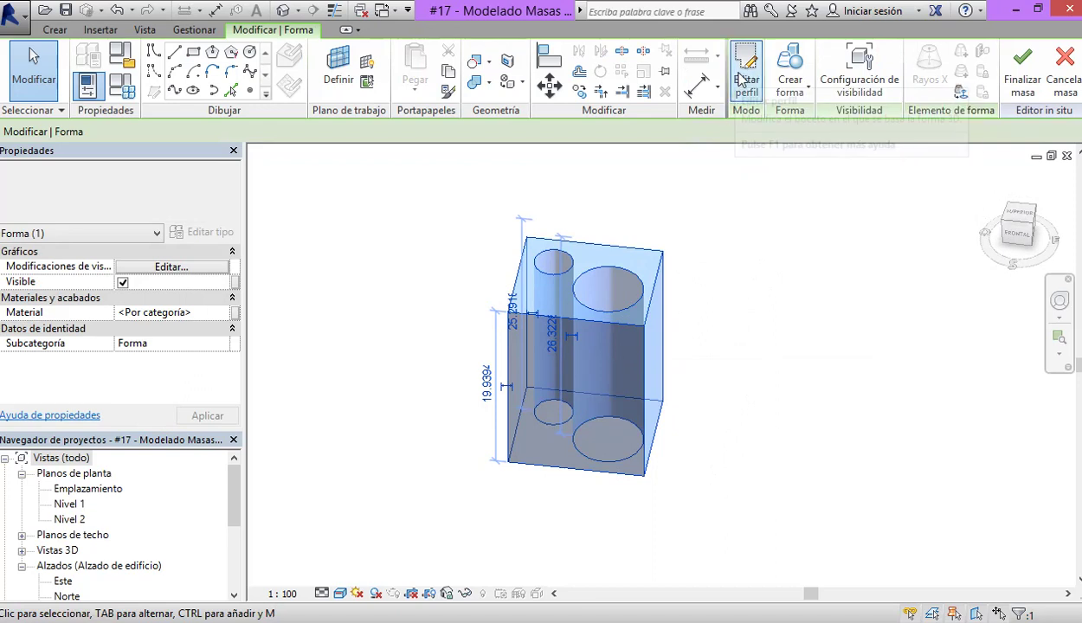
pyautogui.click(746, 76)
pyautogui.press('Escape')
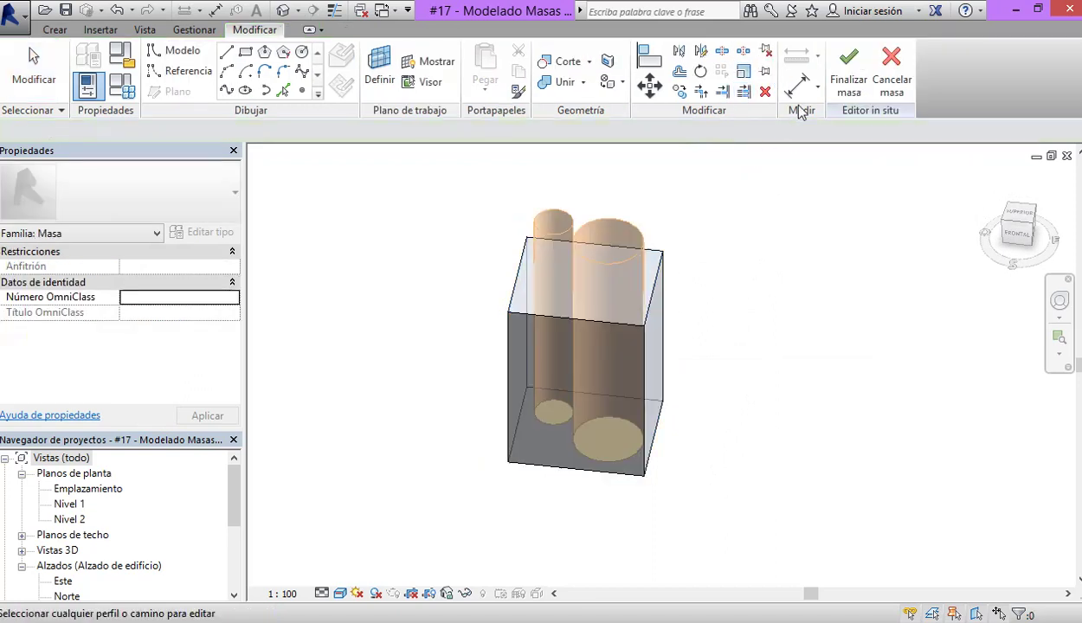
pyautogui.keyDown('shift'); pyautogui.moveTo(628, 336); pyautogui.dragTo(632, 293, button='middle'); pyautogui.keyUp('shift')
pyautogui.scroll(5, 563, 412)
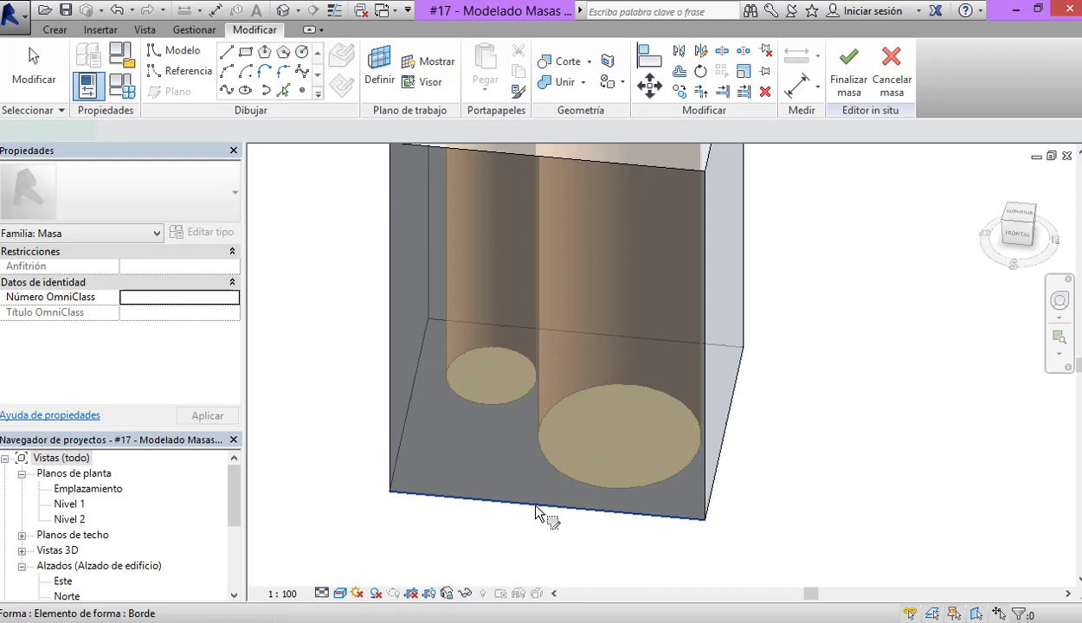
pyautogui.click(536, 506)
pyautogui.scroll(-2, 657, 442)
pyautogui.moveTo(657, 448)
pyautogui.keyDown('shift'); pyautogui.mouseDown(button='middle')
pyautogui.moveTo(657, 411)
pyautogui.moveTo(639, 450)
pyautogui.moveTo(620, 428)
pyautogui.moveTo(611, 435)
pyautogui.moveTo(592, 210)
pyautogui.mouseUp(button='middle'); pyautogui.keyUp('shift')
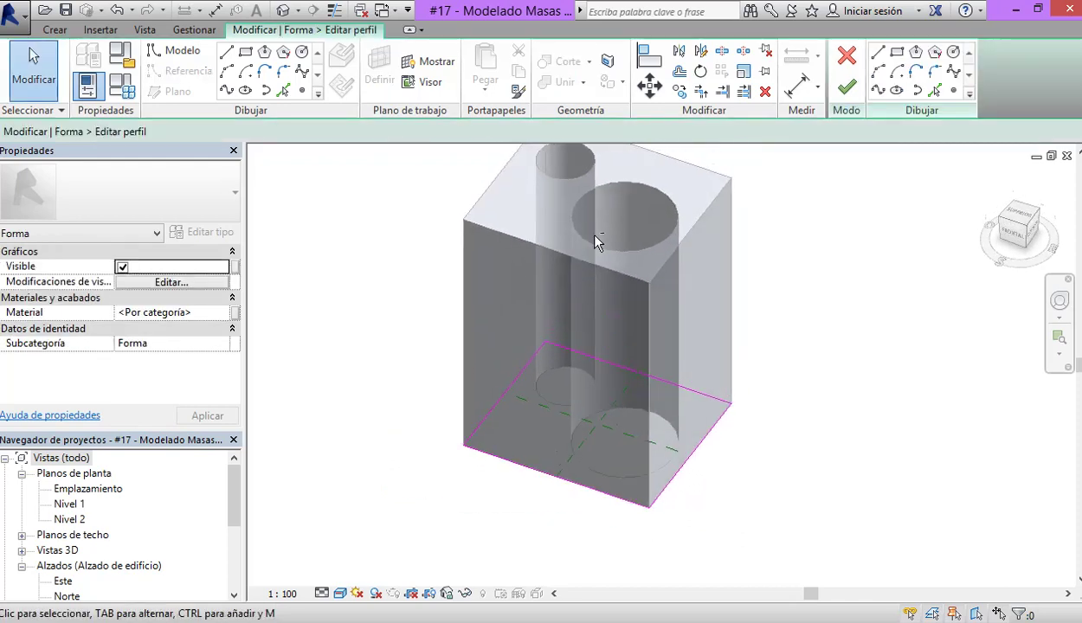
pyautogui.moveTo(685, 394)
pyautogui.keyDown('shift'); pyautogui.mouseDown(button='middle')
pyautogui.moveTo(703, 219)
pyautogui.moveTo(628, 162)
pyautogui.moveTo(647, 159)
pyautogui.moveTo(641, 169)
pyautogui.mouseUp(button='middle'); pyautogui.keyUp('shift')
pyautogui.moveTo(609, 404)
pyautogui.keyDown('shift'); pyautogui.mouseDown(button='middle')
pyautogui.moveTo(621, 227)
pyautogui.moveTo(657, 597)
pyautogui.moveTo(621, 459)
pyautogui.mouseUp(button='middle'); pyautogui.keyUp('shift')
pyautogui.keyDown('shift'); pyautogui.moveTo(706, 445); pyautogui.dragTo(640, 498, button='middle'); pyautogui.keyUp('shift')
pyautogui.keyDown('shift'); pyautogui.moveTo(631, 379); pyautogui.dragTo(718, 370, button='middle'); pyautogui.keyUp('shift')
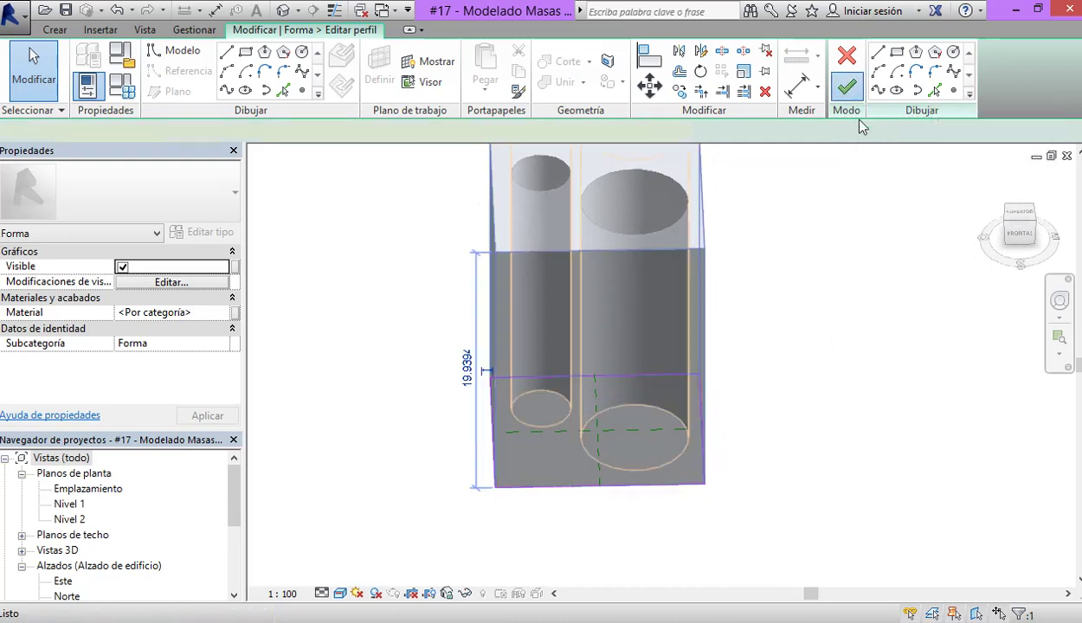
pyautogui.click(847, 89)
pyautogui.keyDown('shift'); pyautogui.moveTo(768, 382); pyautogui.dragTo(667, 391, button='middle'); pyautogui.keyUp('shift')
pyautogui.scroll(-2, 744, 355)
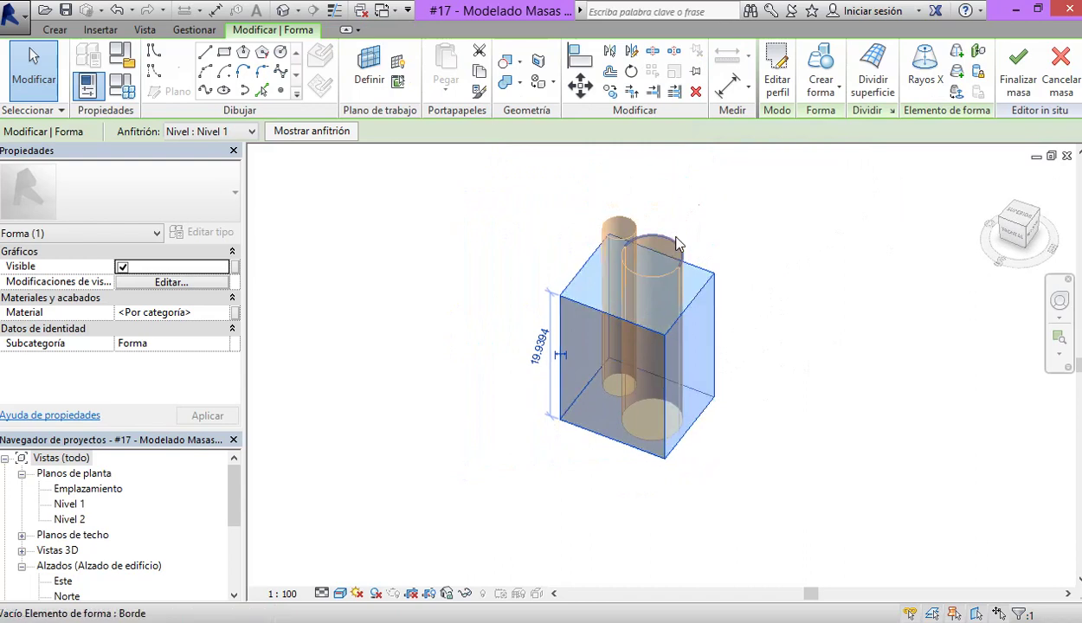
pyautogui.click(776, 82)
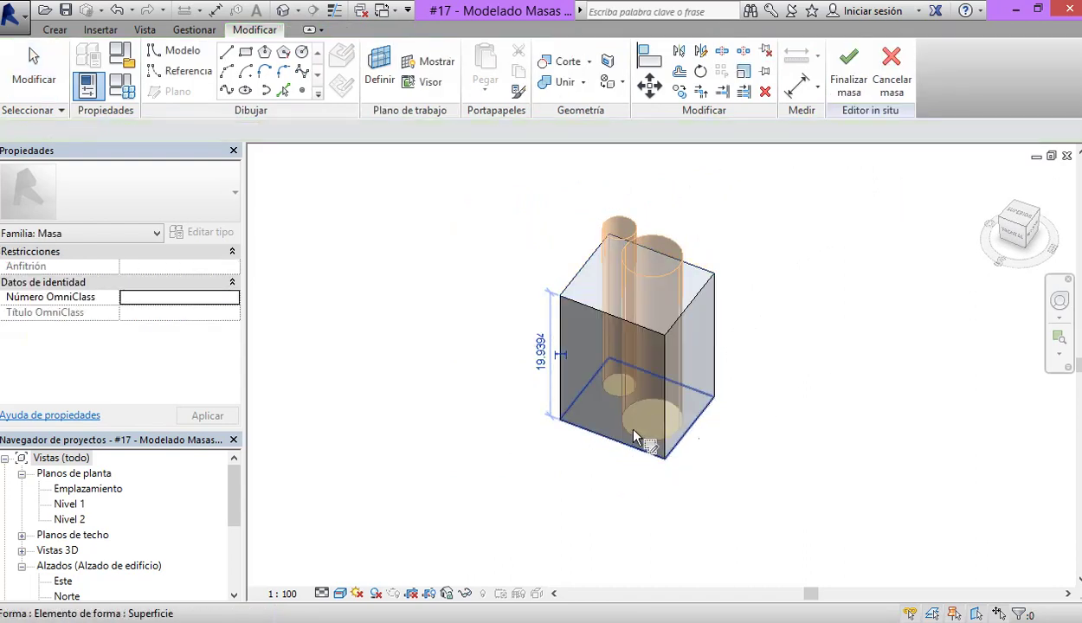
pyautogui.scroll(5, 634, 432)
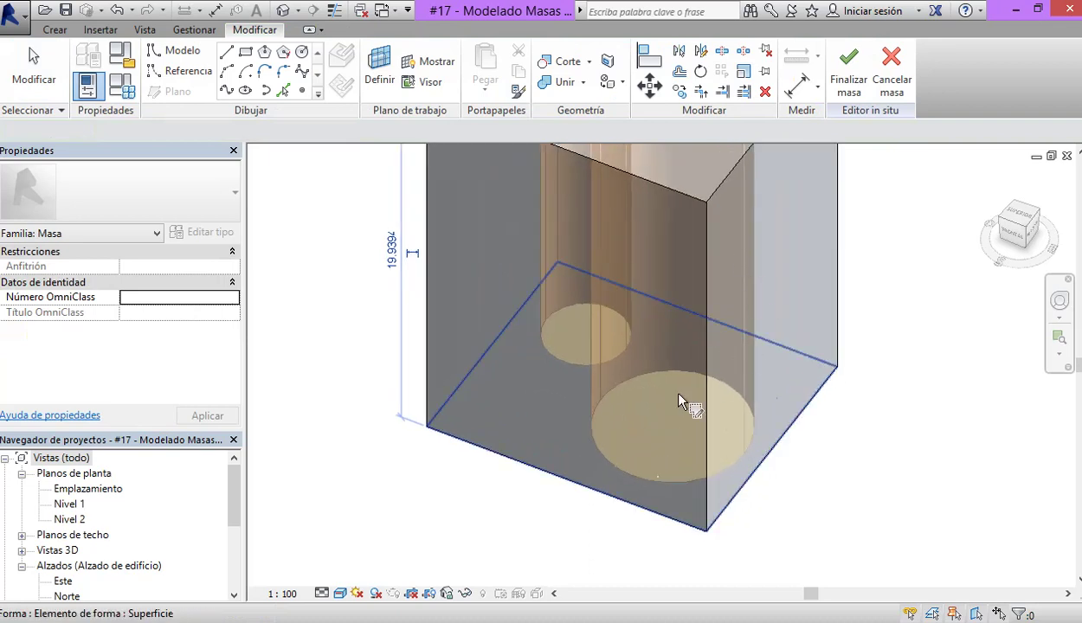
pyautogui.click(603, 459)
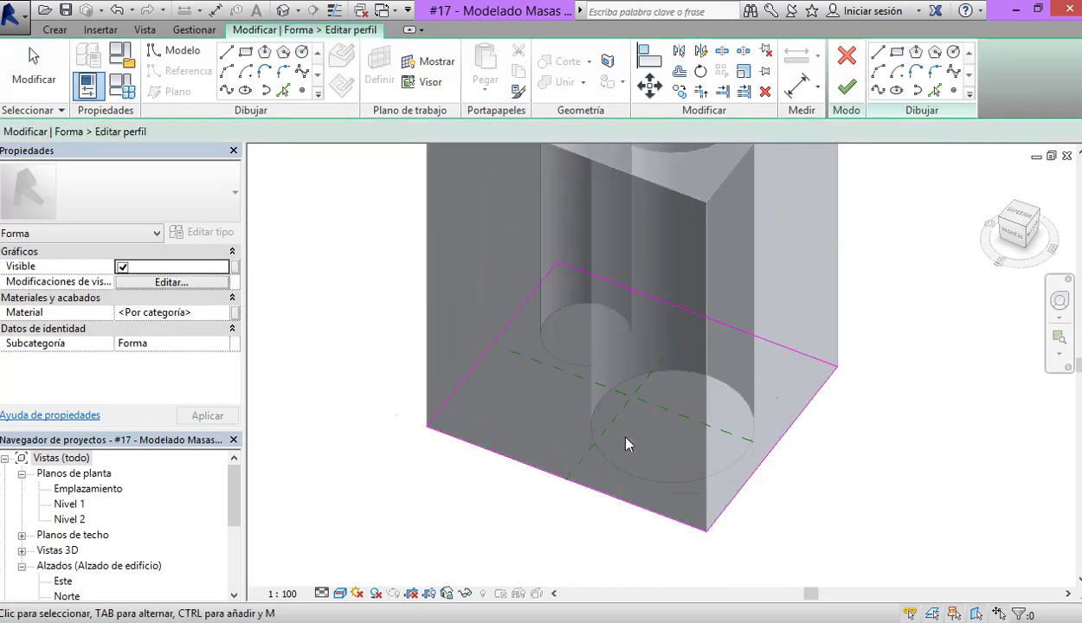
pyautogui.scroll(-2, 629, 419)
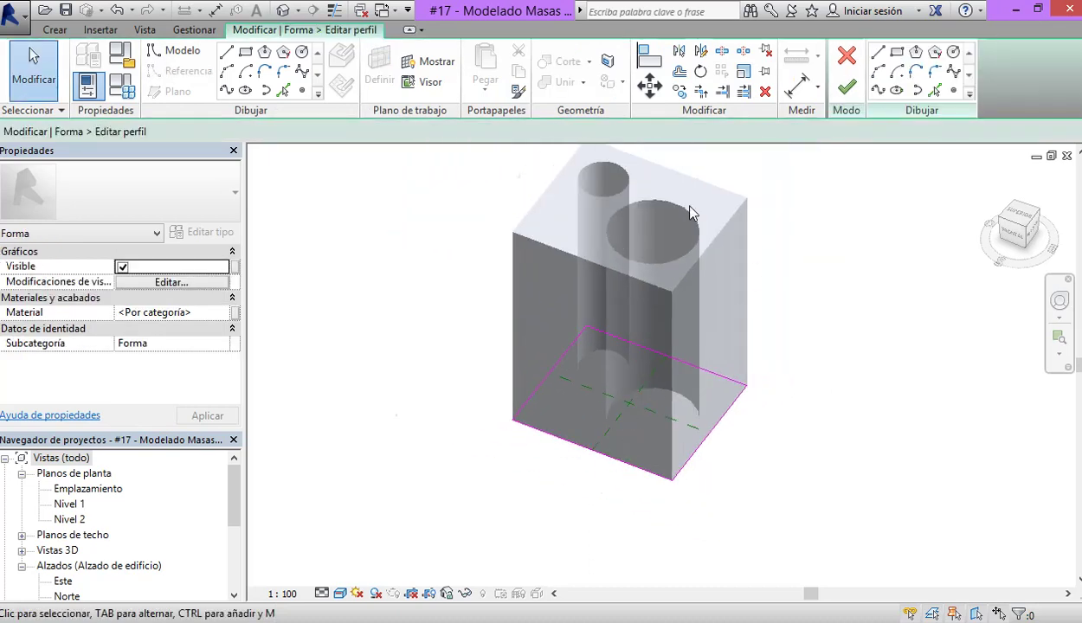
pyautogui.click(846, 87)
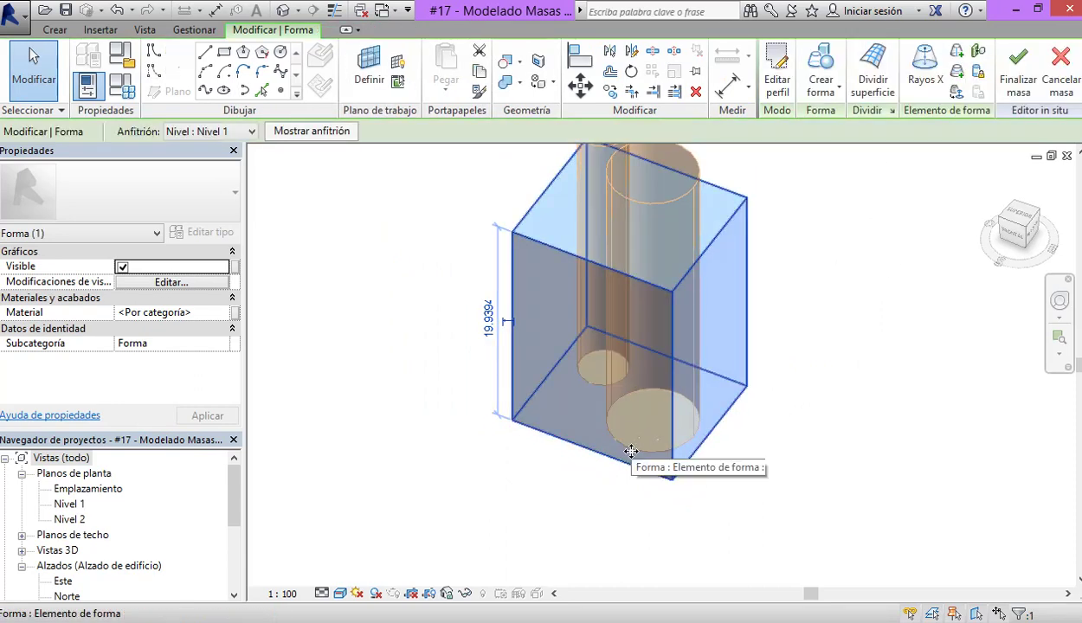
# Step: Select the base face of the larger cylindrical void and open its profile for editing
pyautogui.press('Tab')
pyautogui.press('Tab')
pyautogui.press('Tab')
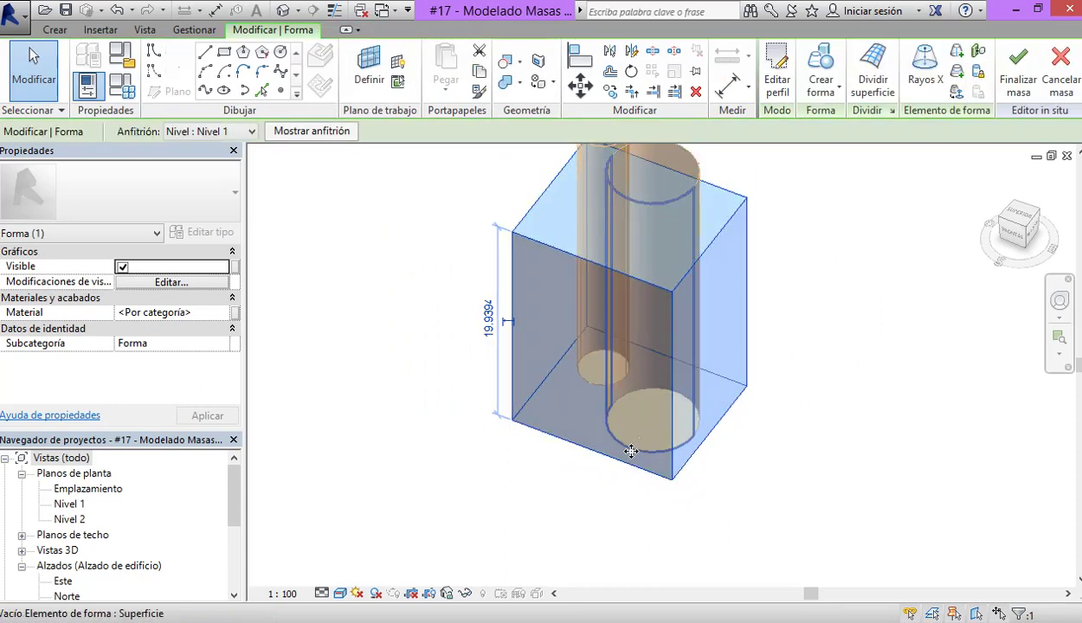
pyautogui.click(631, 451)
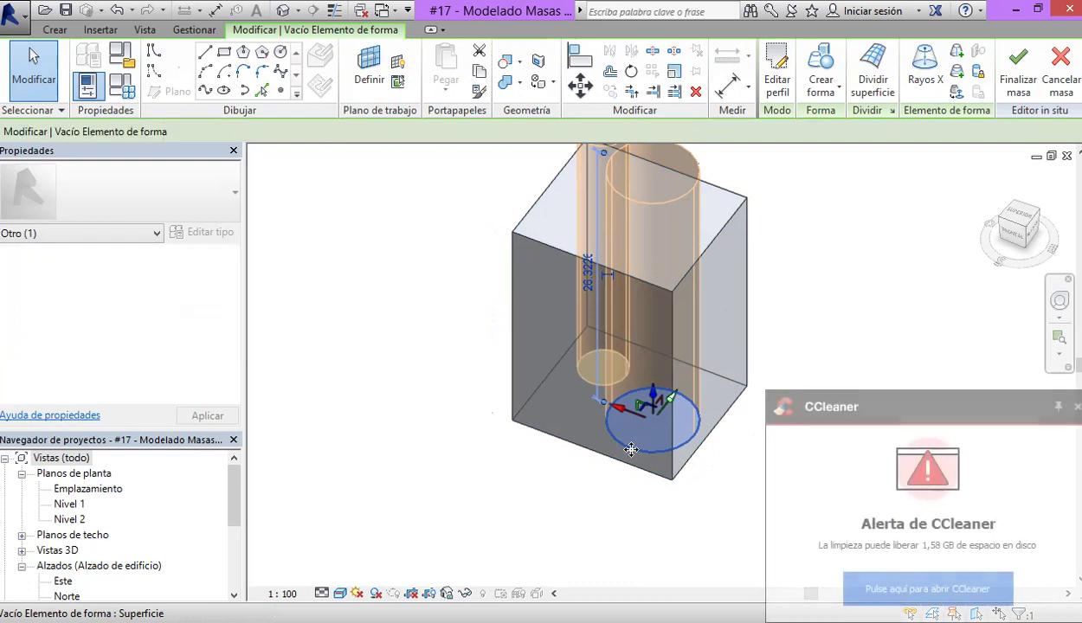
pyautogui.click(1077, 407)
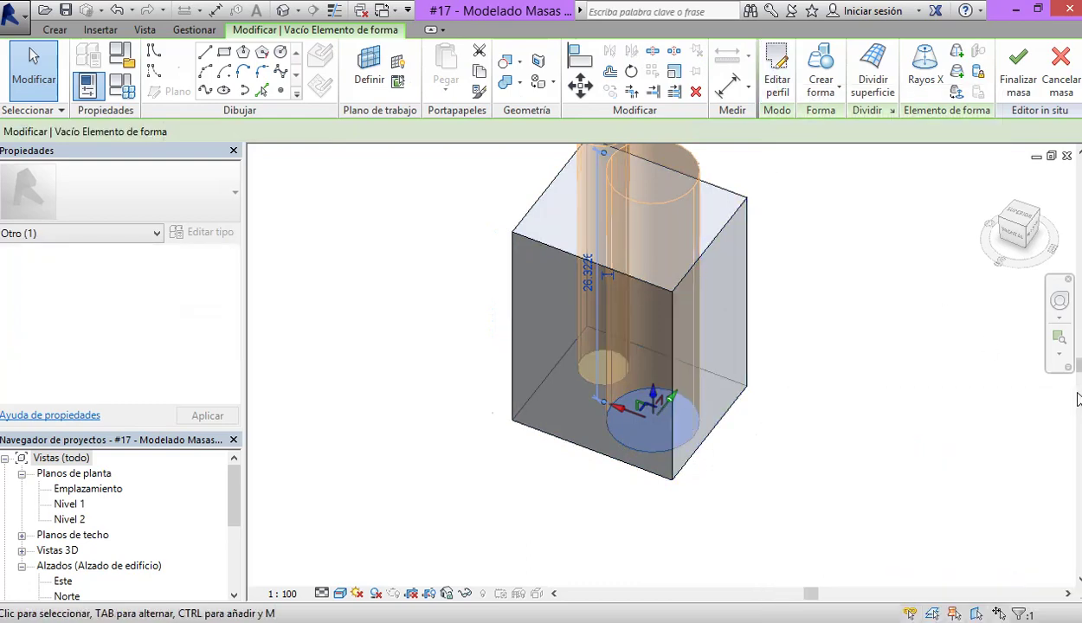
pyautogui.click(778, 74)
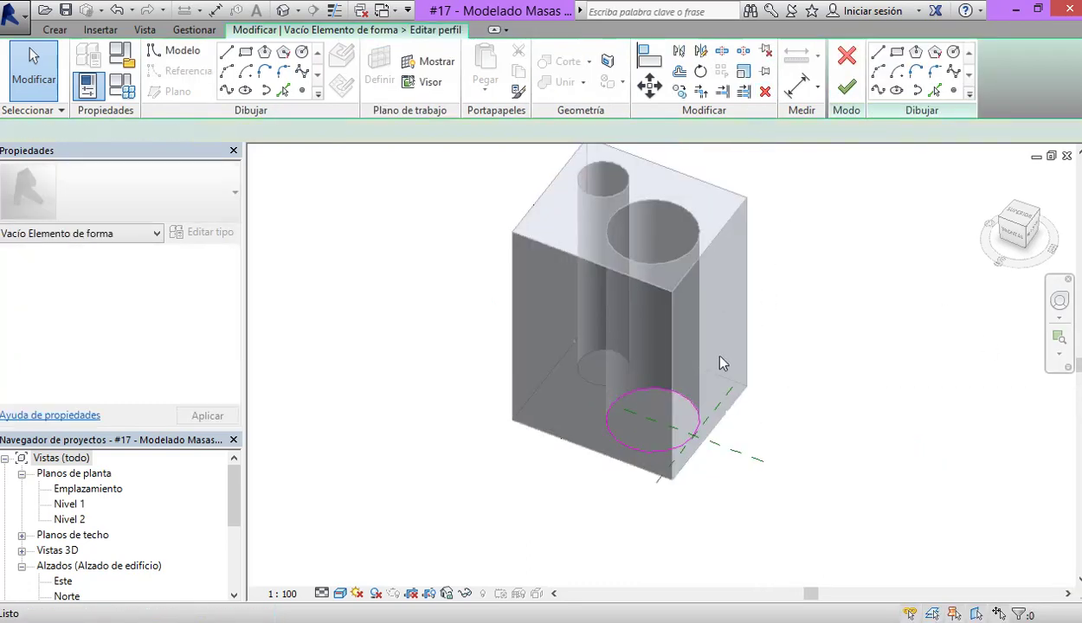
# Step: Delete both arcs of the circle from the larger void's base profile
pyautogui.scroll(4, 645, 437)
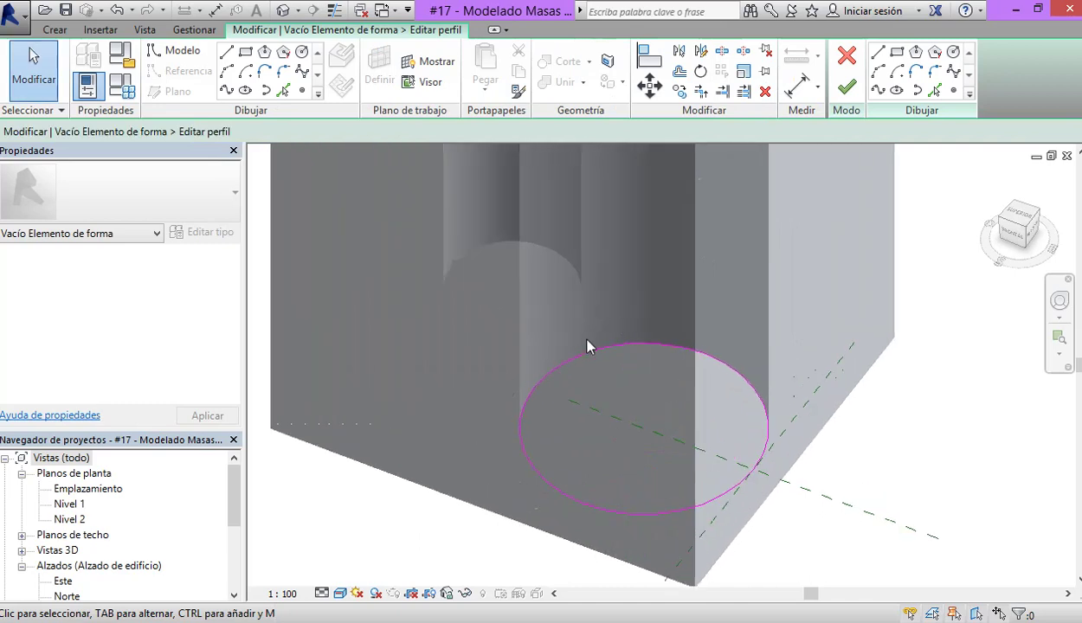
pyautogui.scroll(-6, 707, 400)
pyautogui.moveTo(706, 401)
pyautogui.keyDown('shift'); pyautogui.mouseDown(button='middle')
pyautogui.moveTo(651, 333)
pyautogui.moveTo(674, 338)
pyautogui.moveTo(756, 464)
pyautogui.moveTo(731, 449)
pyautogui.moveTo(710, 283)
pyautogui.moveTo(711, 404)
pyautogui.mouseUp(button='middle'); pyautogui.keyUp('shift')
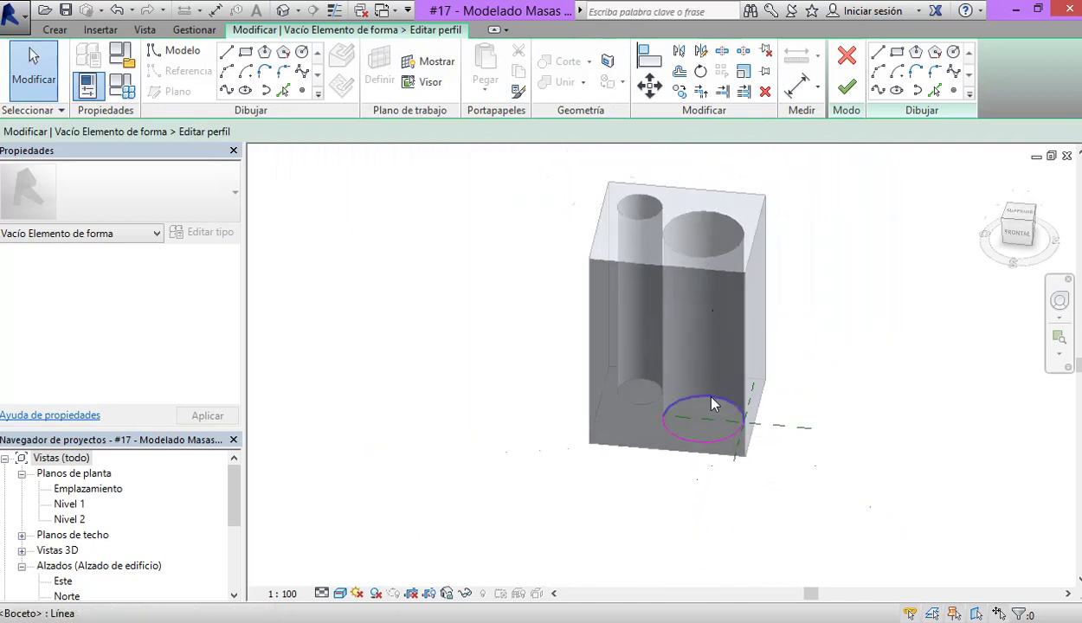
pyautogui.click(699, 400)
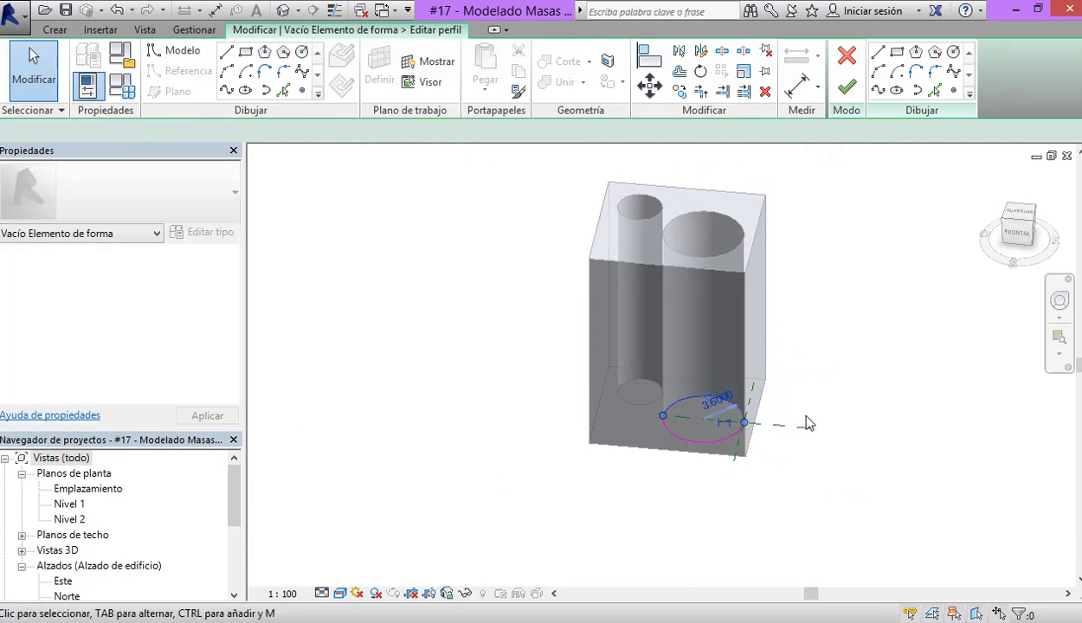
pyautogui.press('Delete')
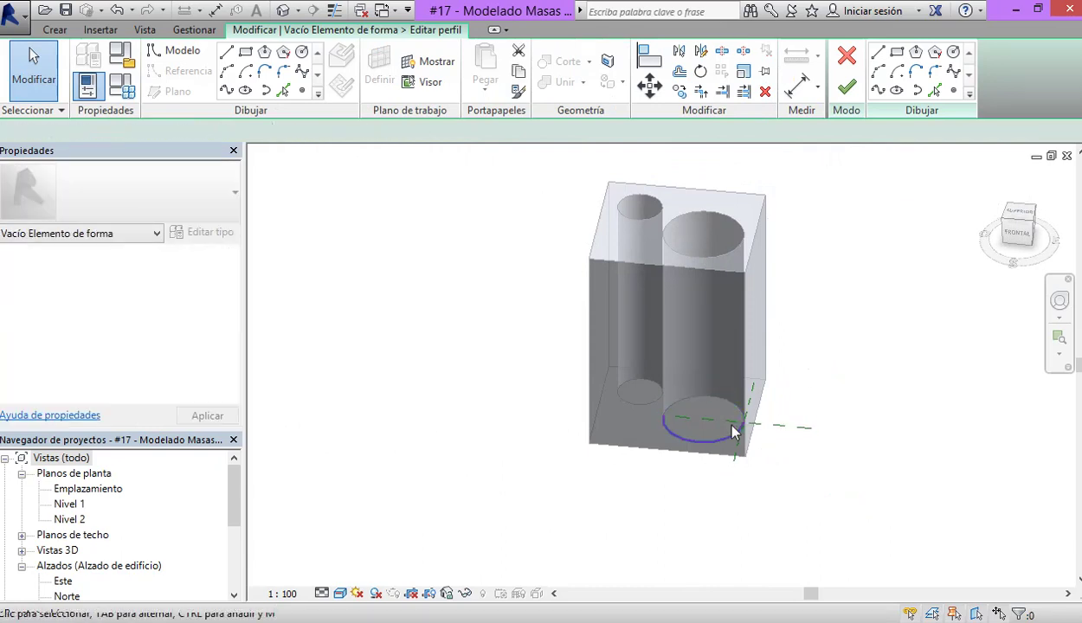
pyautogui.click(706, 442)
pyautogui.press('Delete')
# Step: Sketch a three-sided polygon inside the larger void's base as its new profile, and discard the profile edit
pyautogui.keyDown('shift'); pyautogui.moveTo(743, 312); pyautogui.dragTo(726, 524, button='middle'); pyautogui.keyUp('shift')
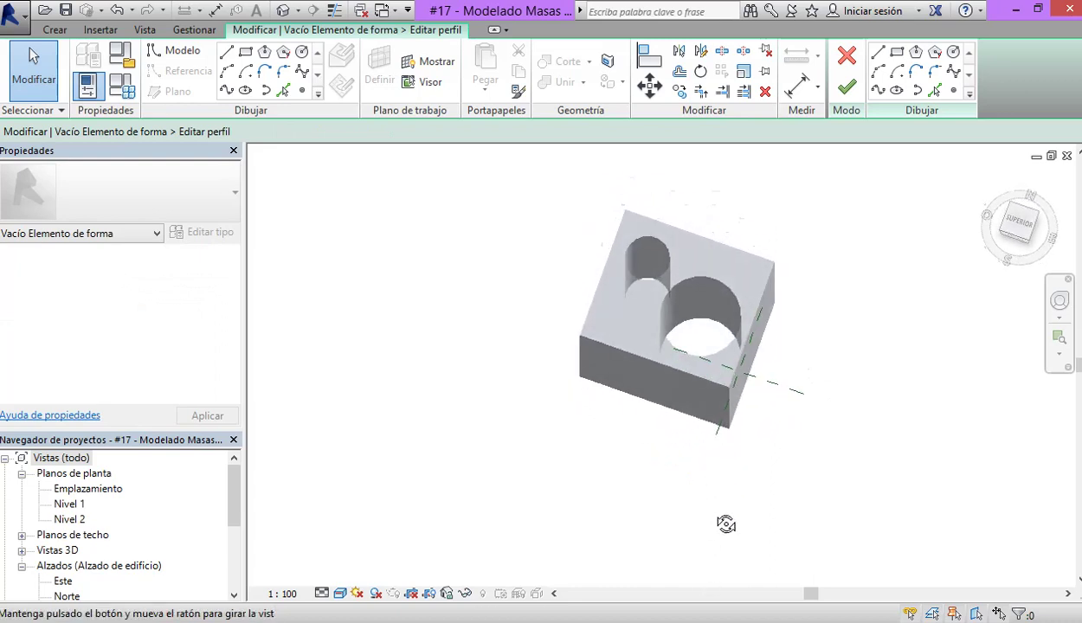
pyautogui.click(935, 51)
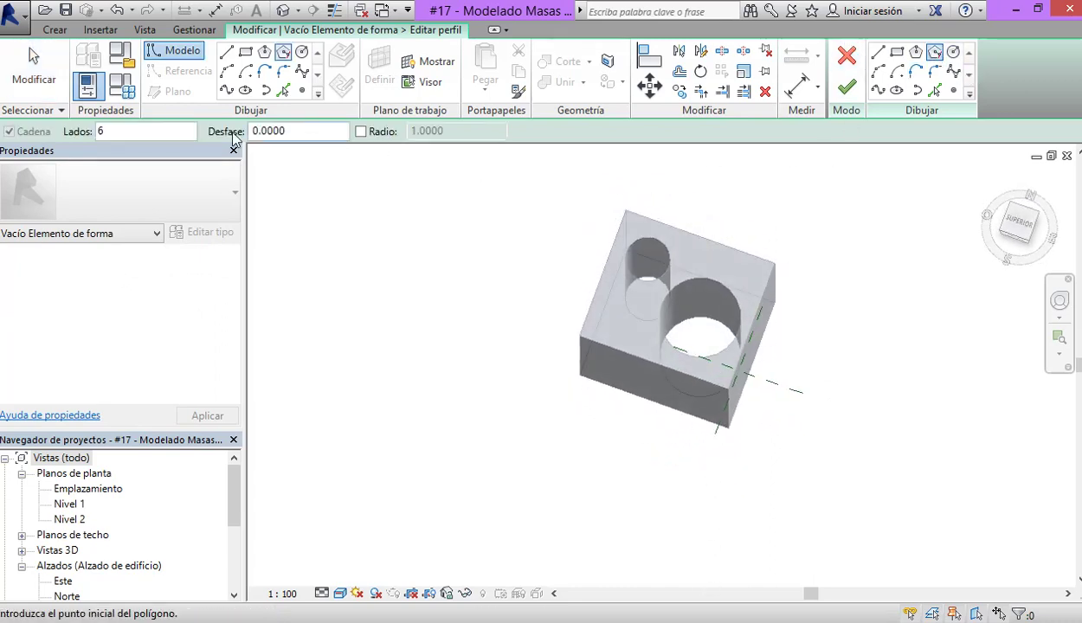
pyautogui.write('3')
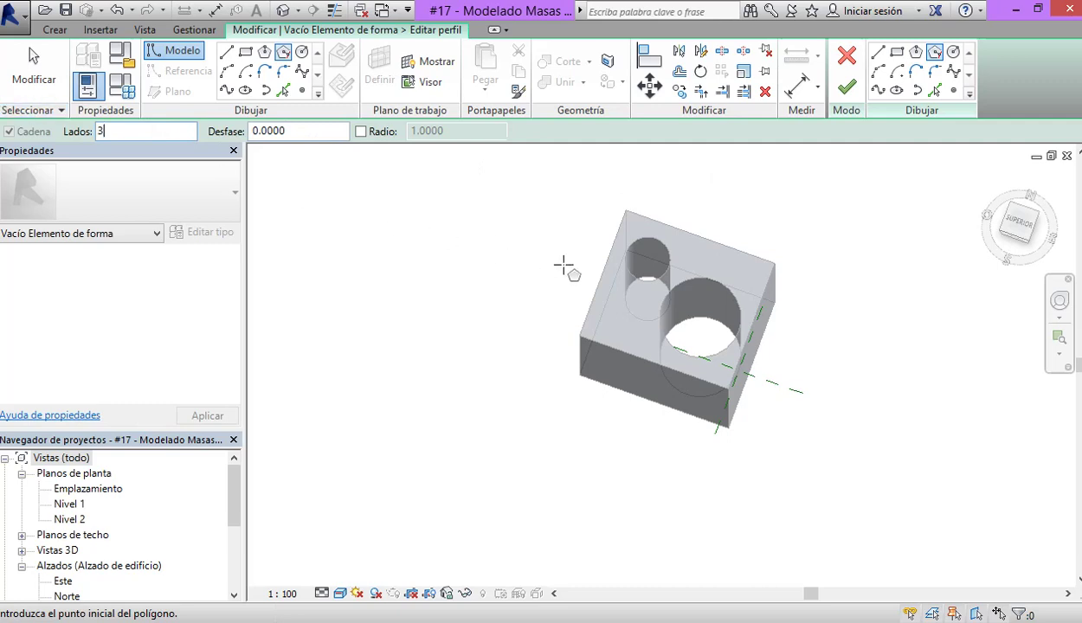
pyautogui.keyDown('shift'); pyautogui.moveTo(792, 326); pyautogui.dragTo(829, 389, button='middle'); pyautogui.keyUp('shift')
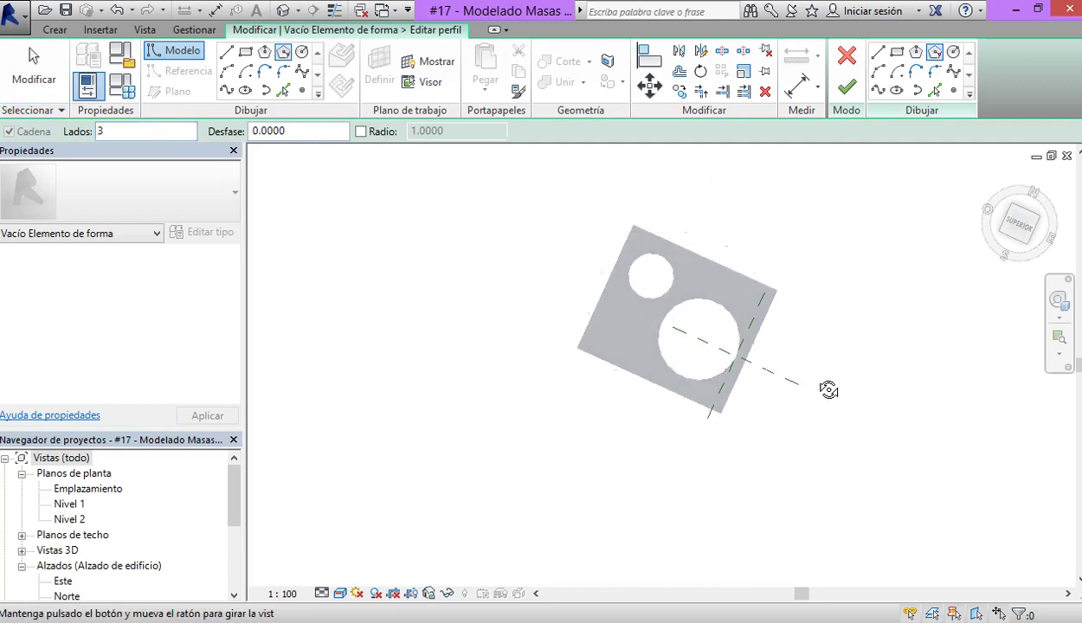
pyautogui.click(699, 344)
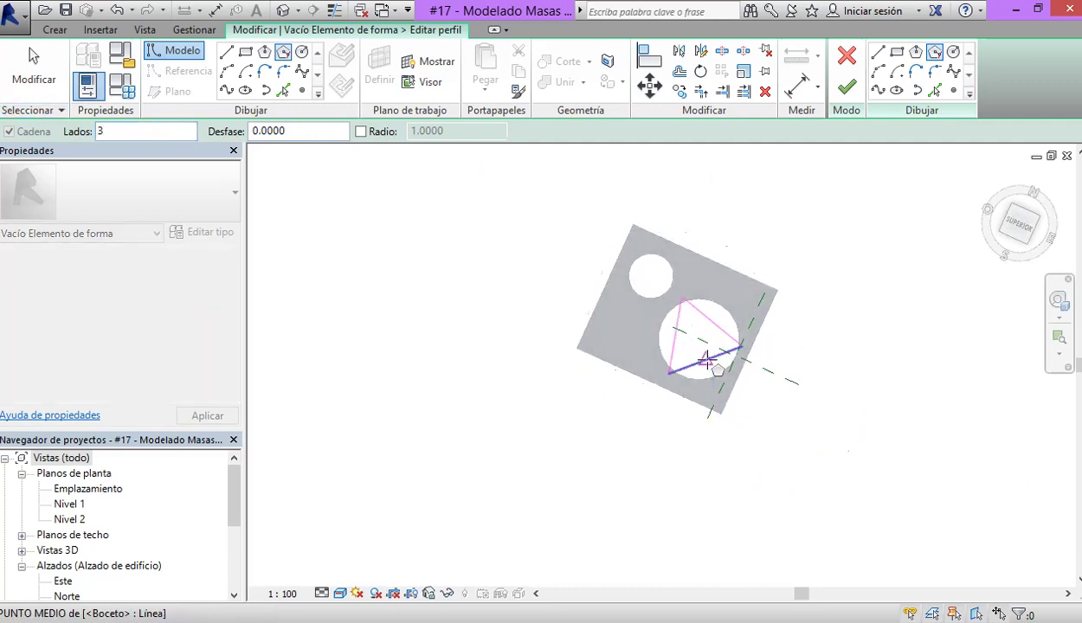
pyautogui.click(741, 346)
pyautogui.moveTo(723, 321)
pyautogui.keyDown('shift'); pyautogui.mouseDown(button='middle')
pyautogui.moveTo(749, 230)
pyautogui.moveTo(744, 273)
pyautogui.moveTo(734, 273)
pyautogui.mouseUp(button='middle'); pyautogui.keyUp('shift')
pyautogui.scroll(3, 746, 178)
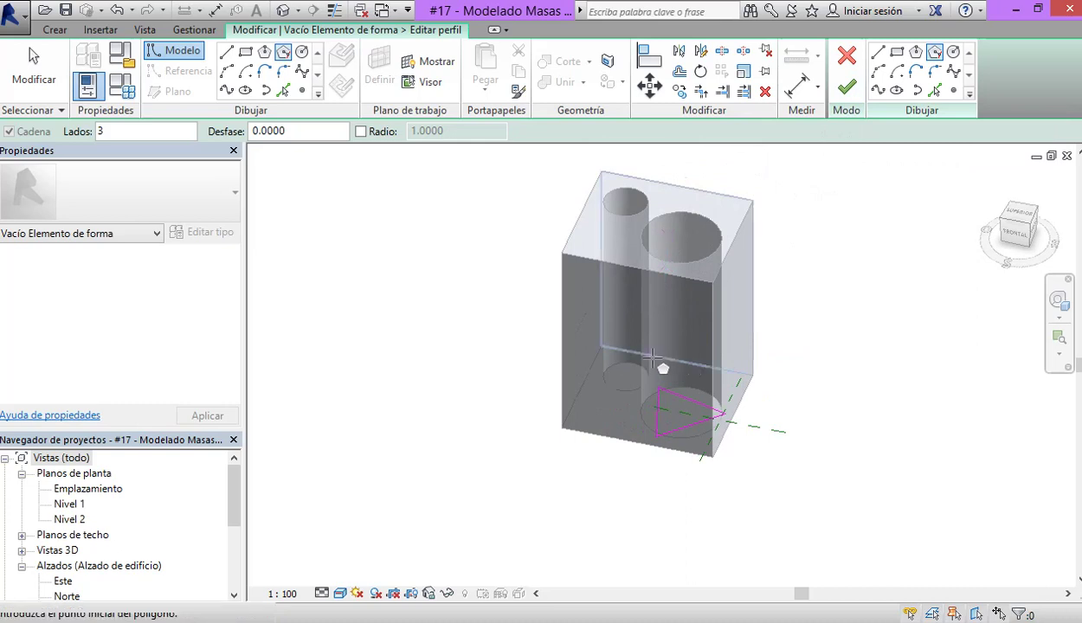
pyautogui.click(849, 56)
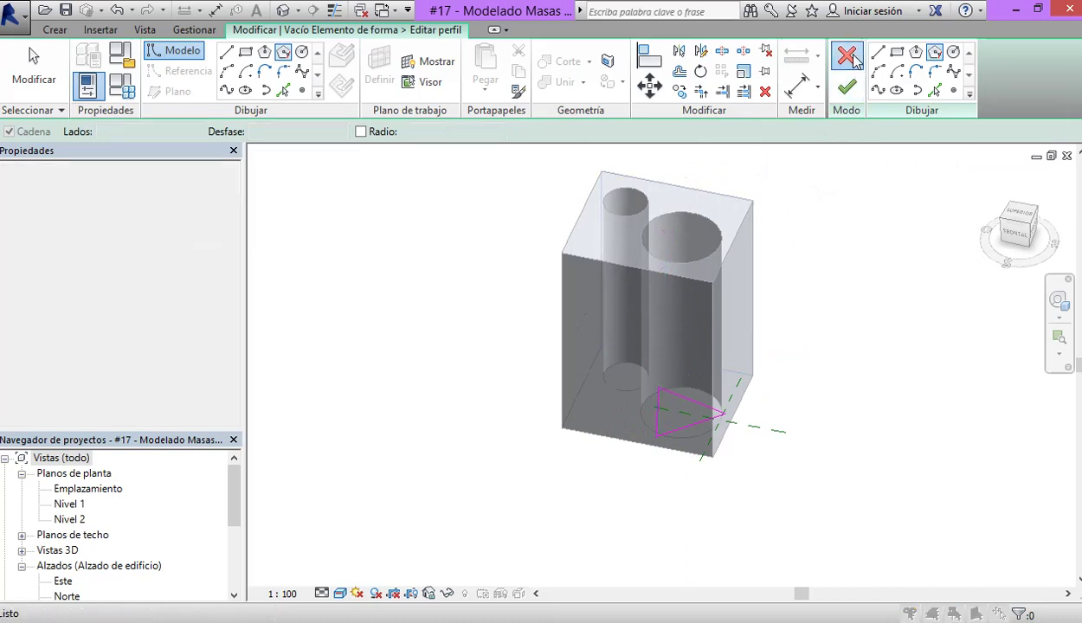
# Step: Examine the block mass and its two cylindrical voids from several angles, with the larger void selected and deselected
pyautogui.click(594, 344)
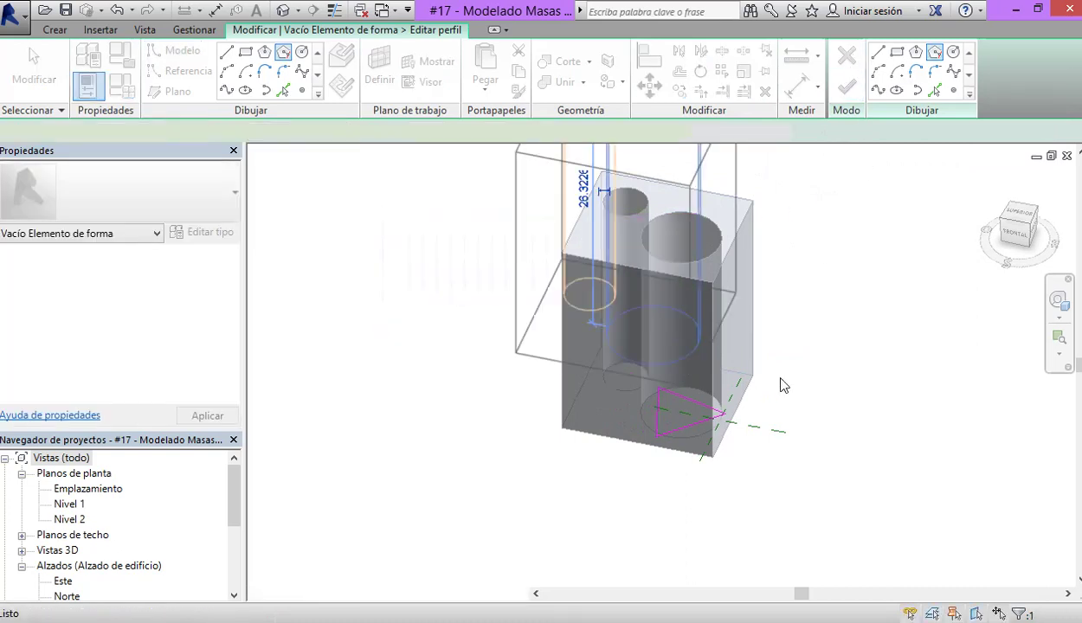
pyautogui.click(683, 278)
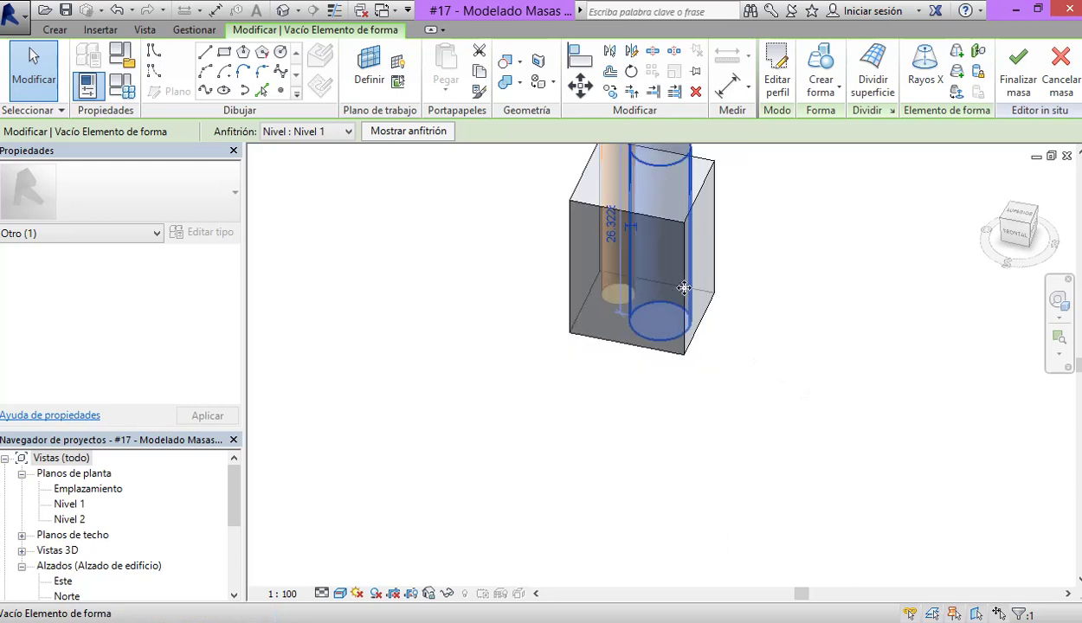
pyautogui.moveTo(693, 309); pyautogui.dragTo(686, 448, button='middle')
pyautogui.keyDown('shift'); pyautogui.moveTo(673, 338); pyautogui.dragTo(667, 299, button='middle'); pyautogui.keyUp('shift')
pyautogui.scroll(2, 695, 367)
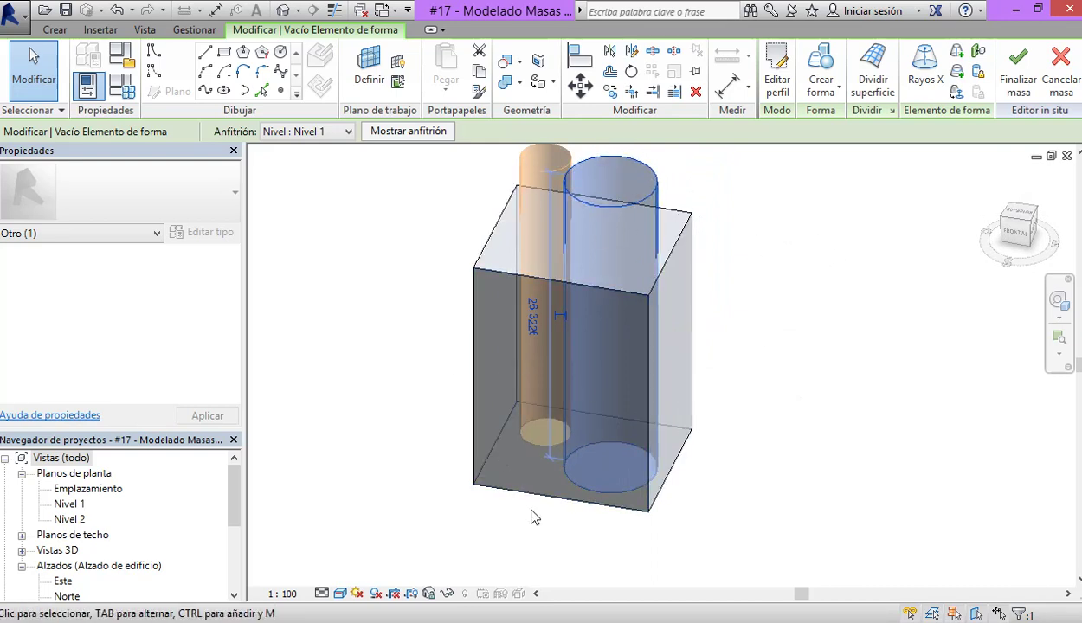
pyautogui.scroll(2, 602, 373)
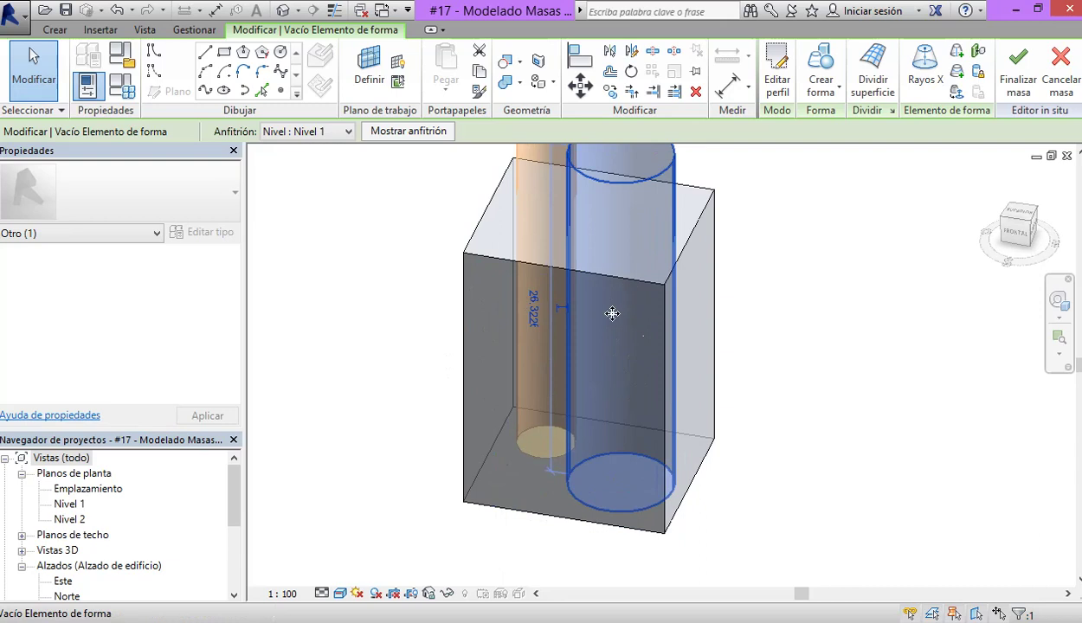
pyautogui.keyDown('shift'); pyautogui.moveTo(696, 437); pyautogui.dragTo(605, 367, button='middle'); pyautogui.keyUp('shift')
pyautogui.scroll(-3, 606, 367)
pyautogui.click(827, 433)
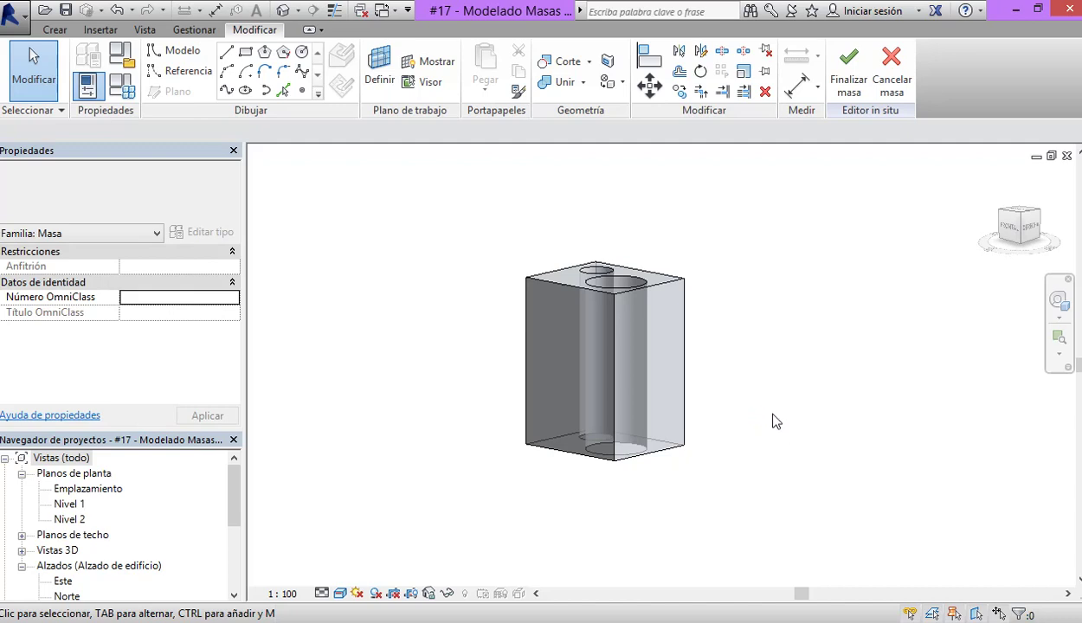
pyautogui.keyDown('shift'); pyautogui.moveTo(775, 419); pyautogui.dragTo(734, 472, button='middle'); pyautogui.keyUp('shift')
pyautogui.moveTo(683, 439); pyautogui.dragTo(644, 453, button='middle')
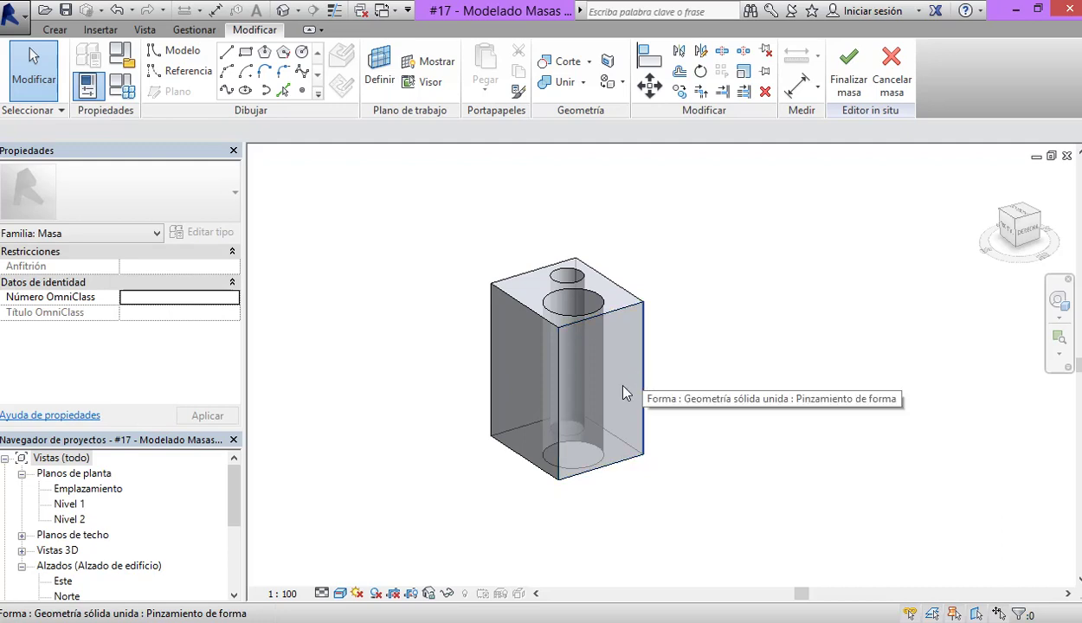
# Step: Open the Nivel 1 floor plan and draw a slanted model line at about 63° beside the block
pyautogui.doubleClick(86, 504)
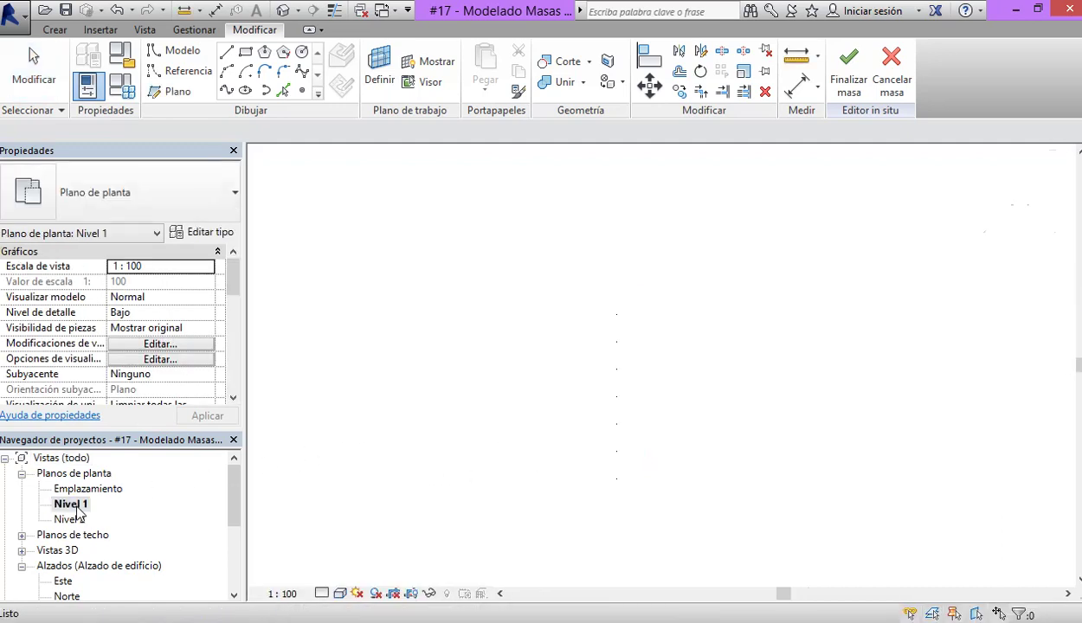
pyautogui.scroll(3, 707, 190)
pyautogui.moveTo(683, 240); pyautogui.dragTo(642, 270, button='middle')
pyautogui.click(245, 71)
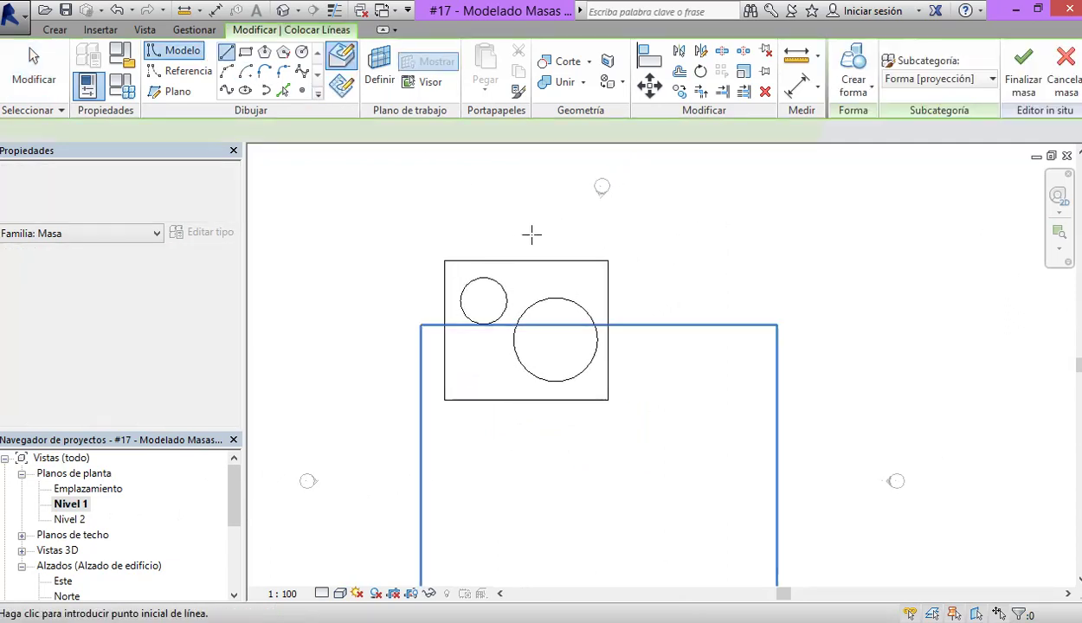
pyautogui.click(619, 504)
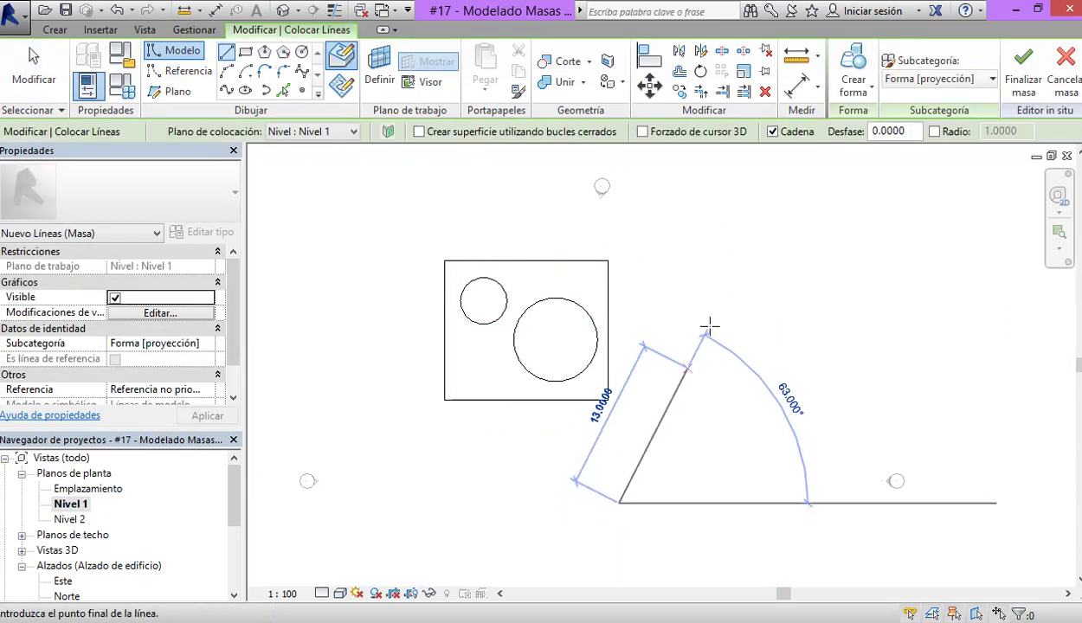
pyautogui.click(734, 274)
pyautogui.press('Escape')
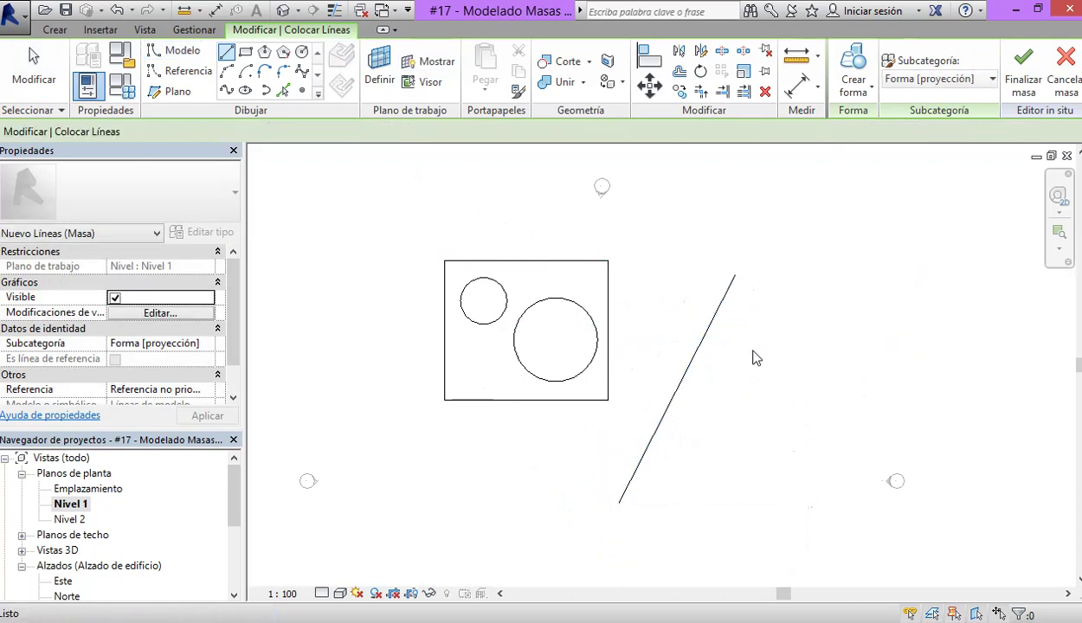
pyautogui.press('Escape')
pyautogui.moveTo(665, 455)
pyautogui.mouseDown(button='middle')
pyautogui.moveTo(700, 431)
pyautogui.moveTo(664, 446)
pyautogui.mouseUp(button='middle')
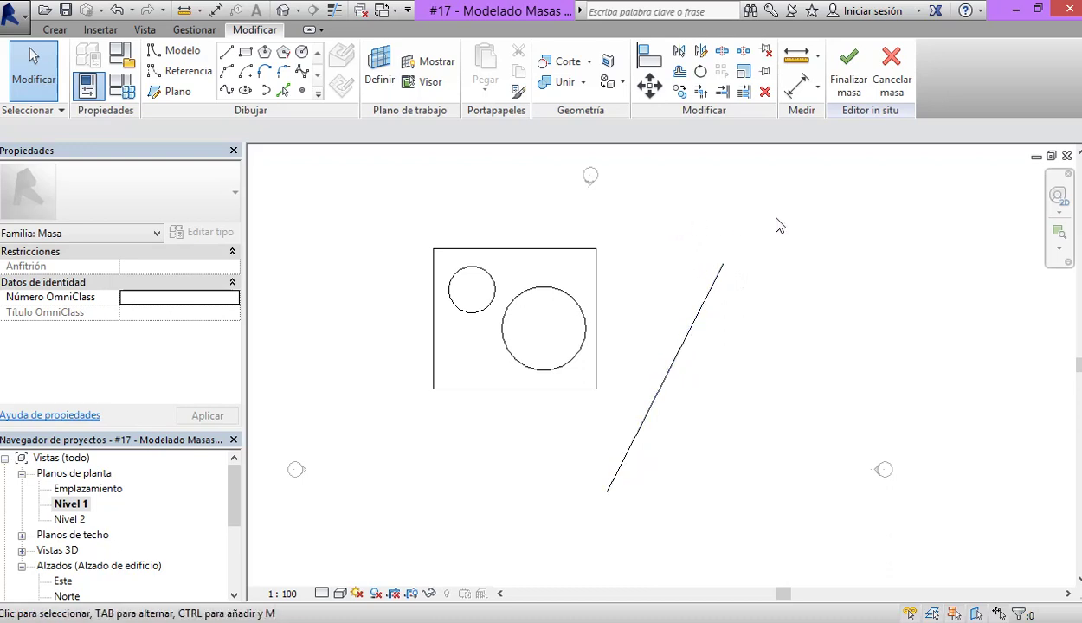
# Step: Draw the spine and upper arm of an E-shaped outline alongside the slanted line, with the arm's outer edge about 10 long
pyautogui.click(227, 55)
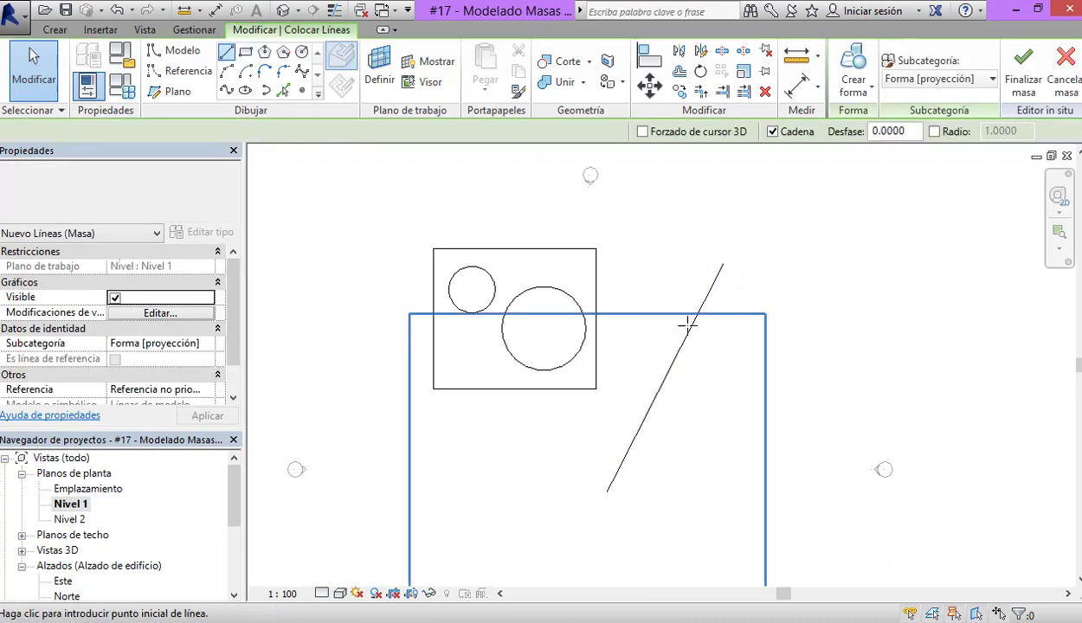
pyautogui.click(617, 499)
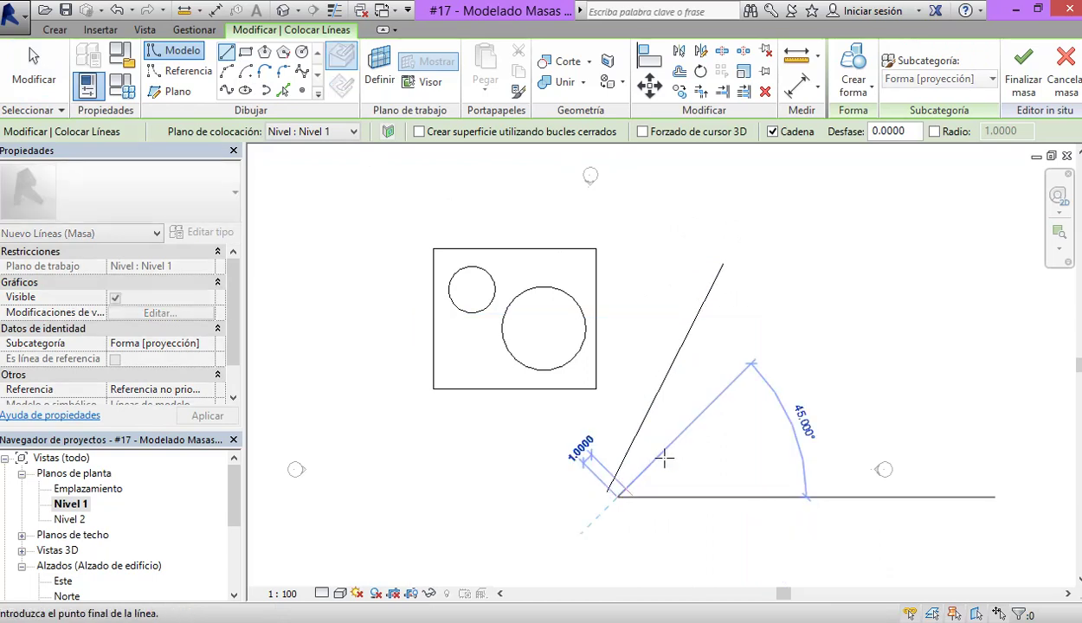
pyautogui.click(731, 270)
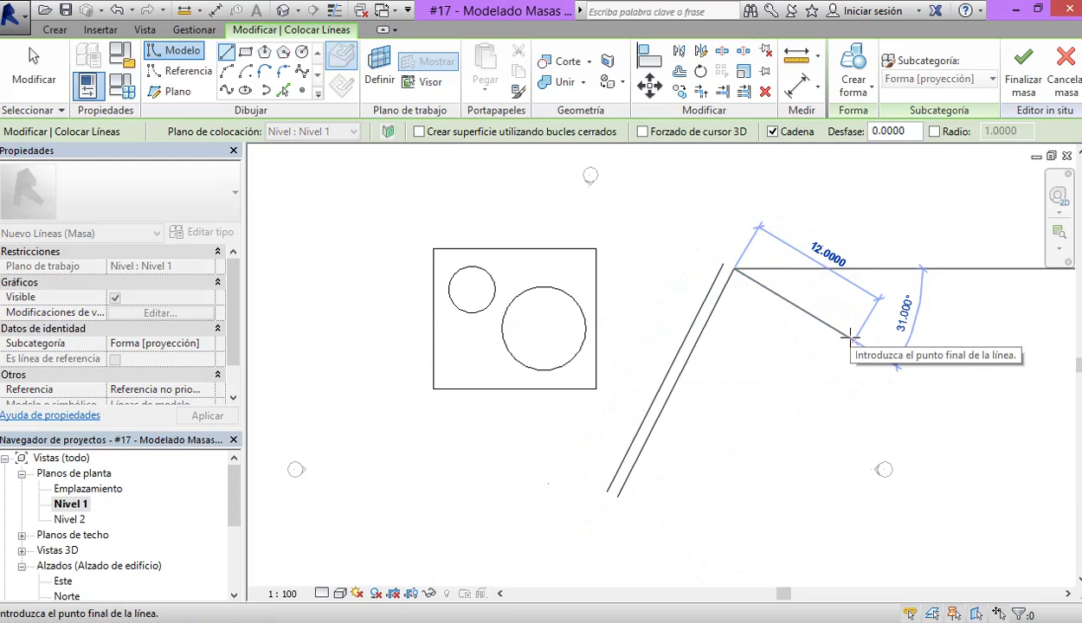
pyautogui.click(832, 329)
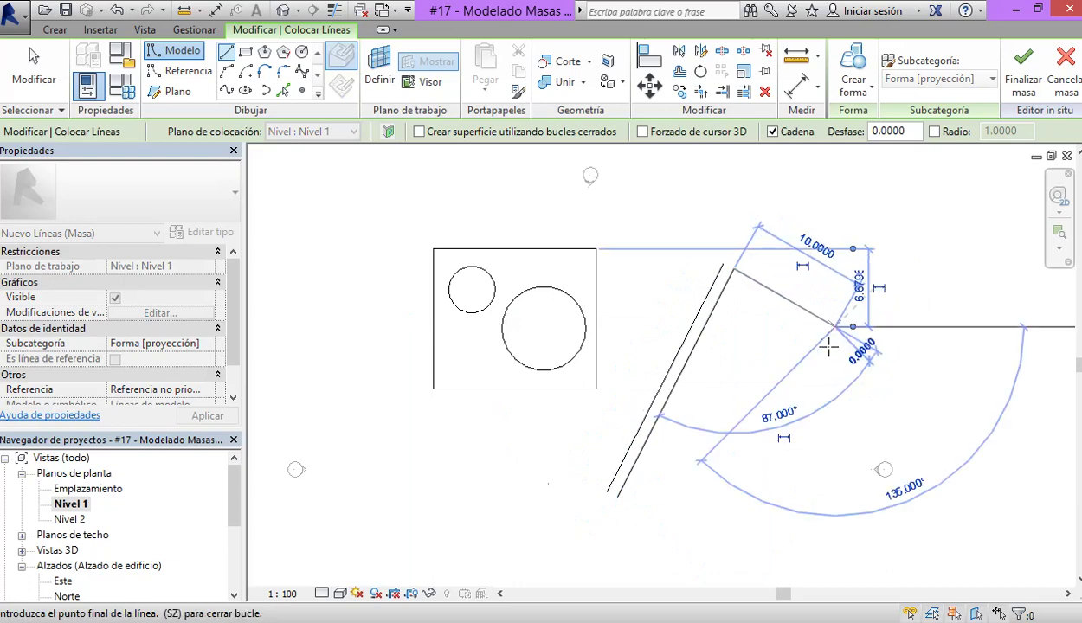
pyautogui.click(819, 356)
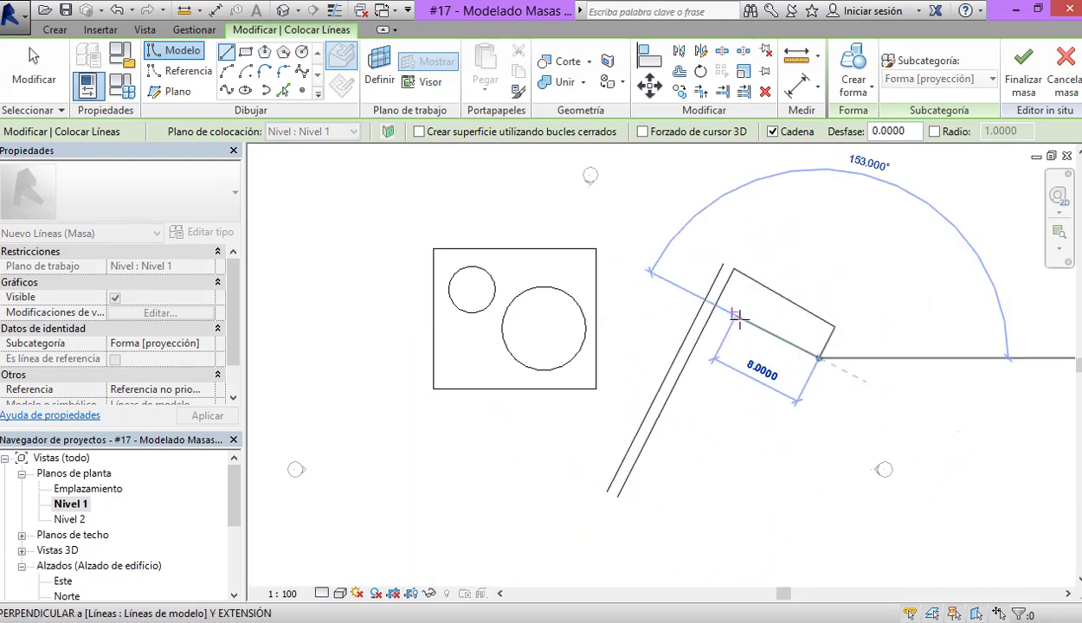
pyautogui.click(735, 315)
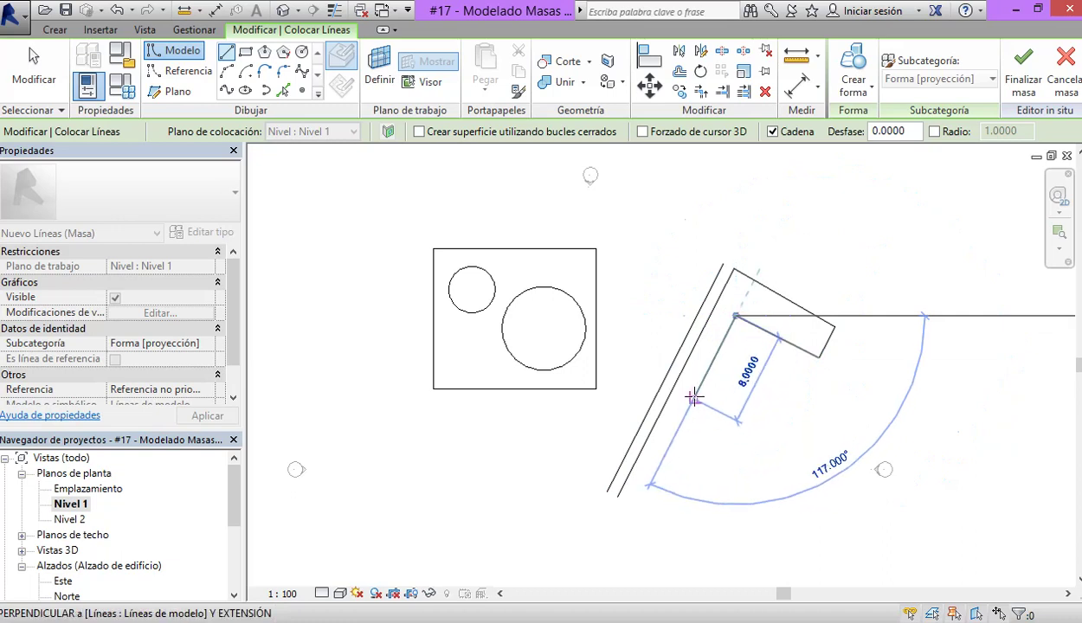
# Step: Complete the E-shaped outline with a middle arm and a lower arm about 8 long, closing it at the starting point
pyautogui.click(699, 388)
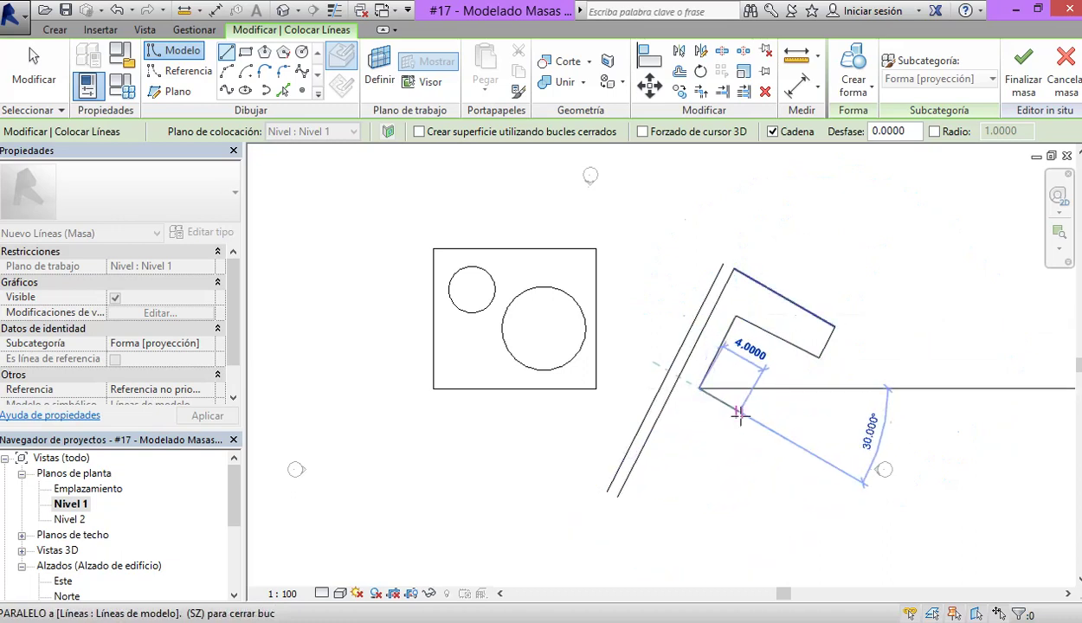
pyautogui.click(749, 418)
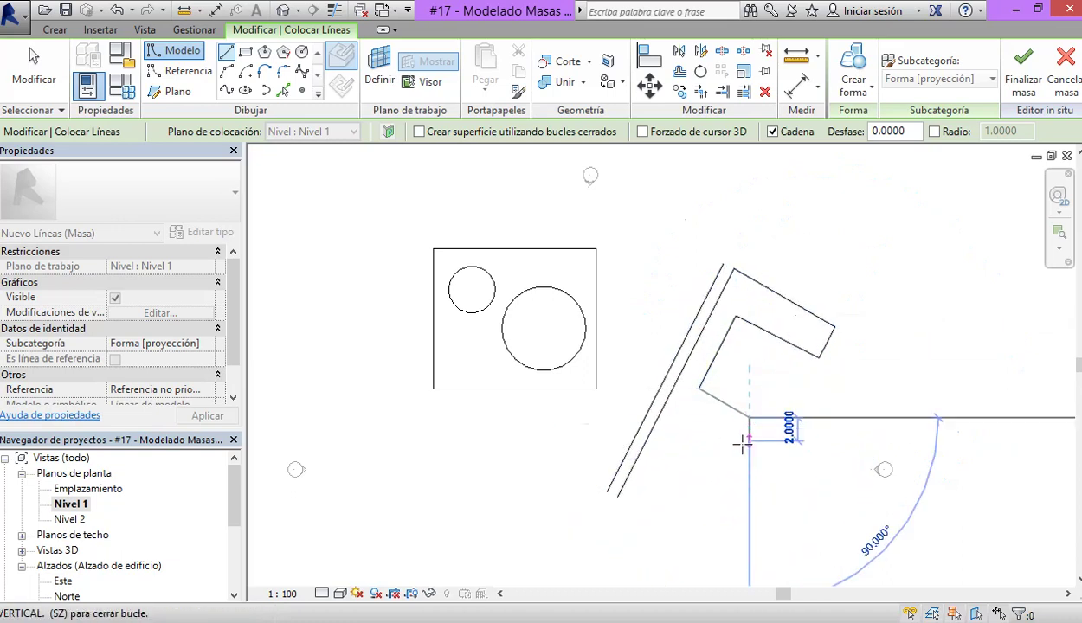
pyautogui.click(734, 447)
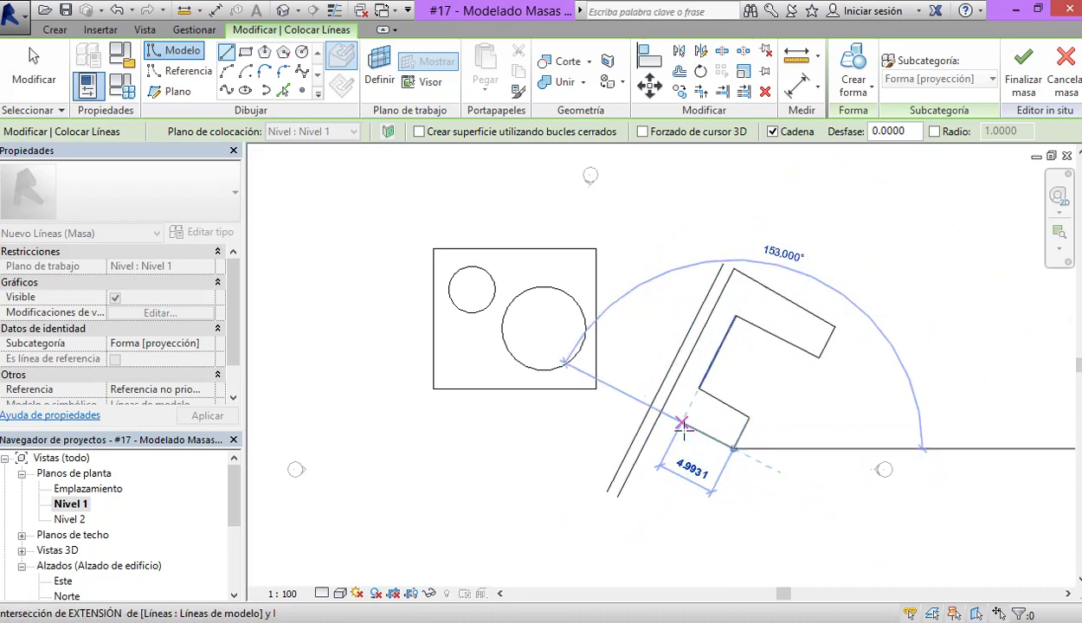
pyautogui.click(681, 424)
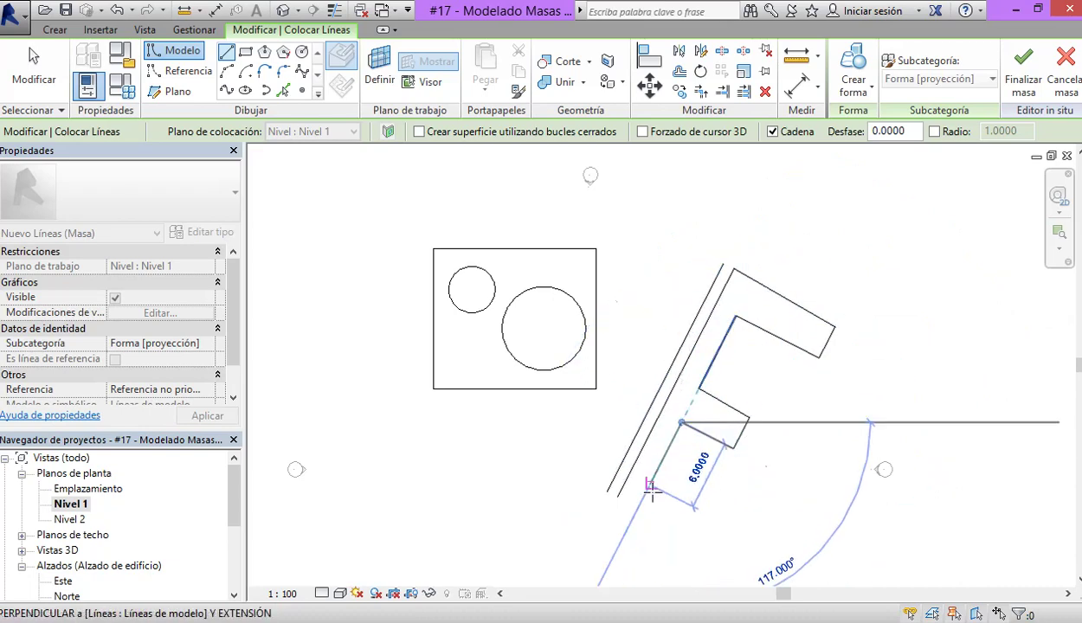
pyautogui.click(651, 486)
pyautogui.click(731, 530)
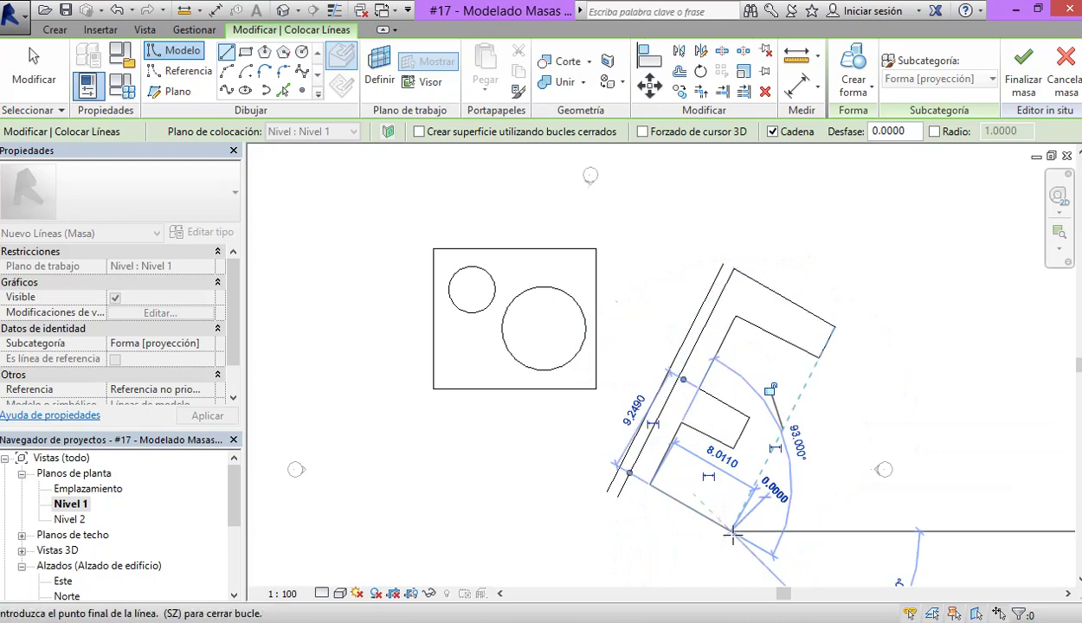
pyautogui.click(714, 563)
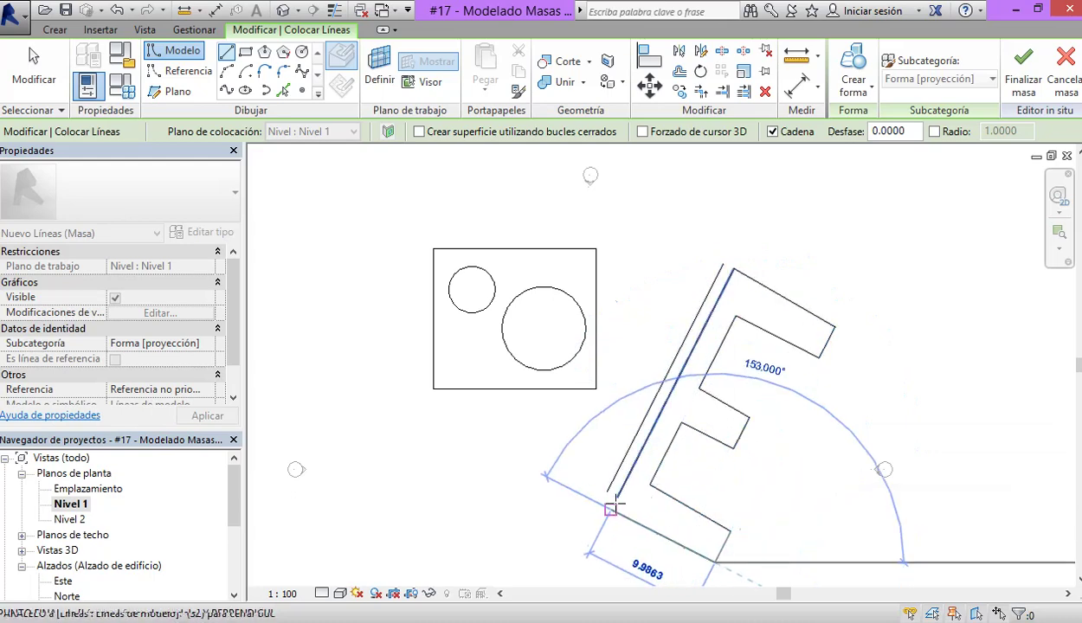
pyautogui.click(615, 495)
pyautogui.press('Escape')
pyautogui.press('Escape')
# Step: Slightly adjust the outer end corner and the inner corner of the E-shaped outline's lower arm
pyautogui.scroll(3, 736, 510)
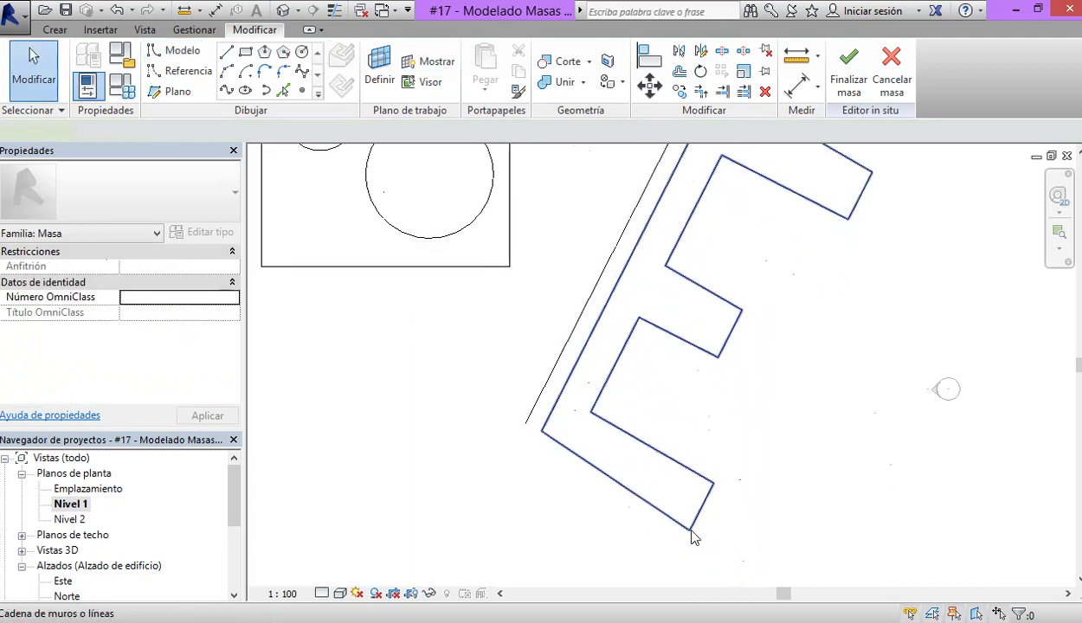
pyautogui.click(692, 537)
pyautogui.moveTo(692, 537); pyautogui.dragTo(690, 524)
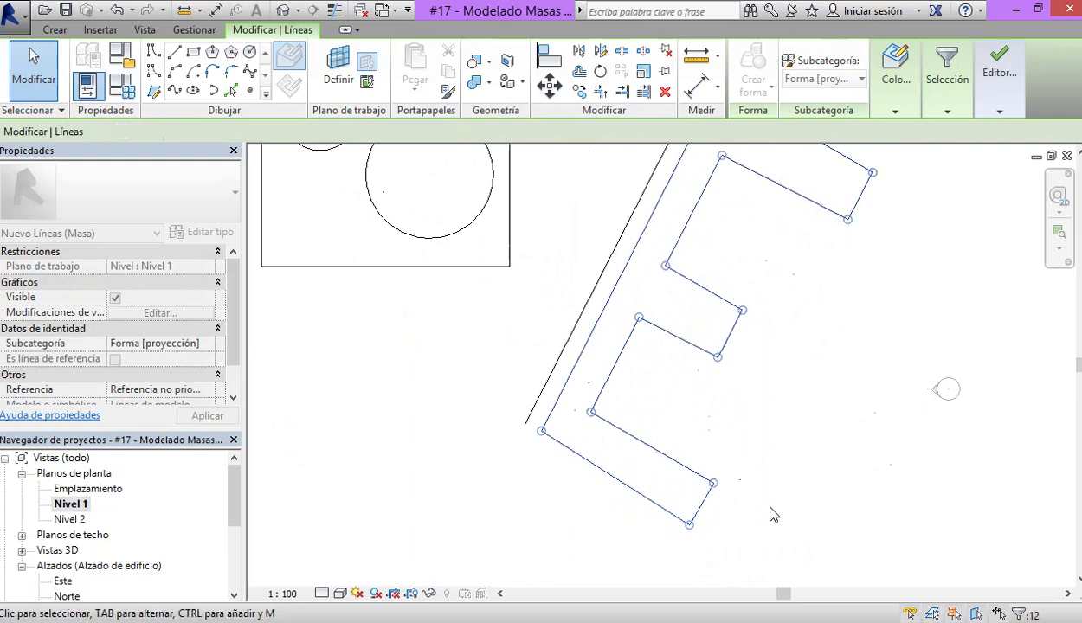
pyautogui.click(770, 509)
pyautogui.click(592, 415)
pyautogui.moveTo(592, 415)
pyautogui.mouseDown()
pyautogui.moveTo(600, 391)
pyautogui.moveTo(594, 409)
pyautogui.mouseUp()
pyautogui.click(735, 416)
pyautogui.scroll(-2, 746, 394)
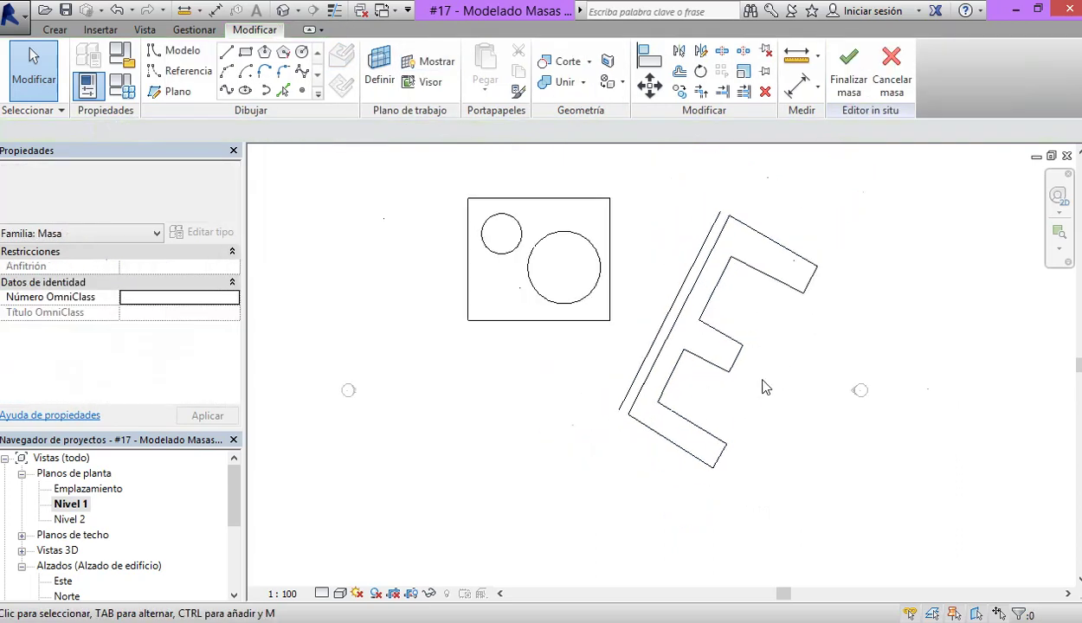
pyautogui.moveTo(699, 329); pyautogui.dragTo(673, 370, button='middle')
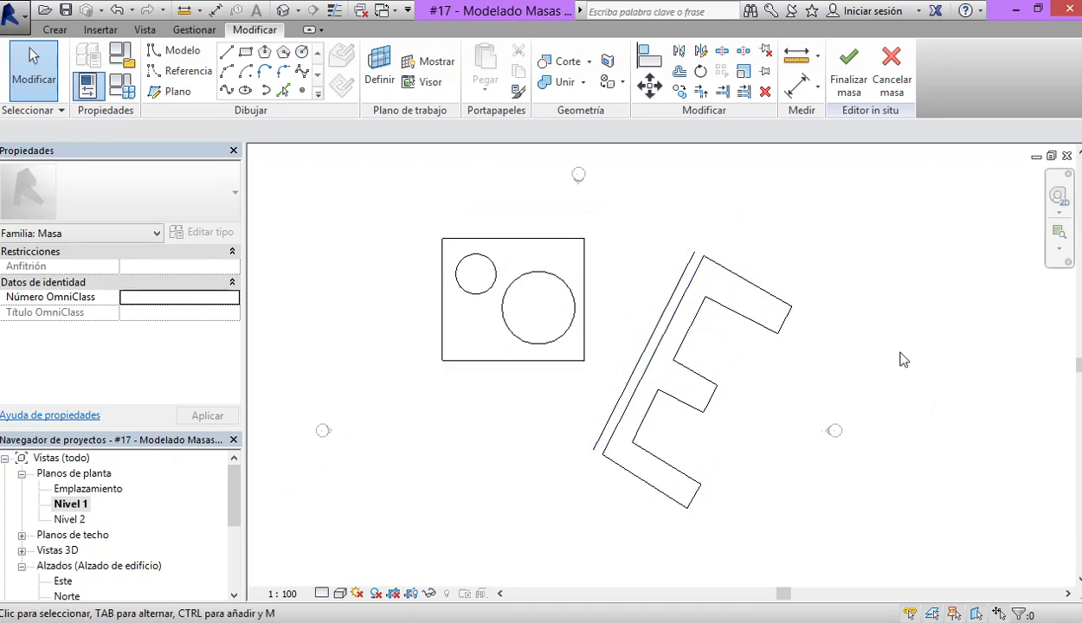
pyautogui.scroll(1, 736, 312)
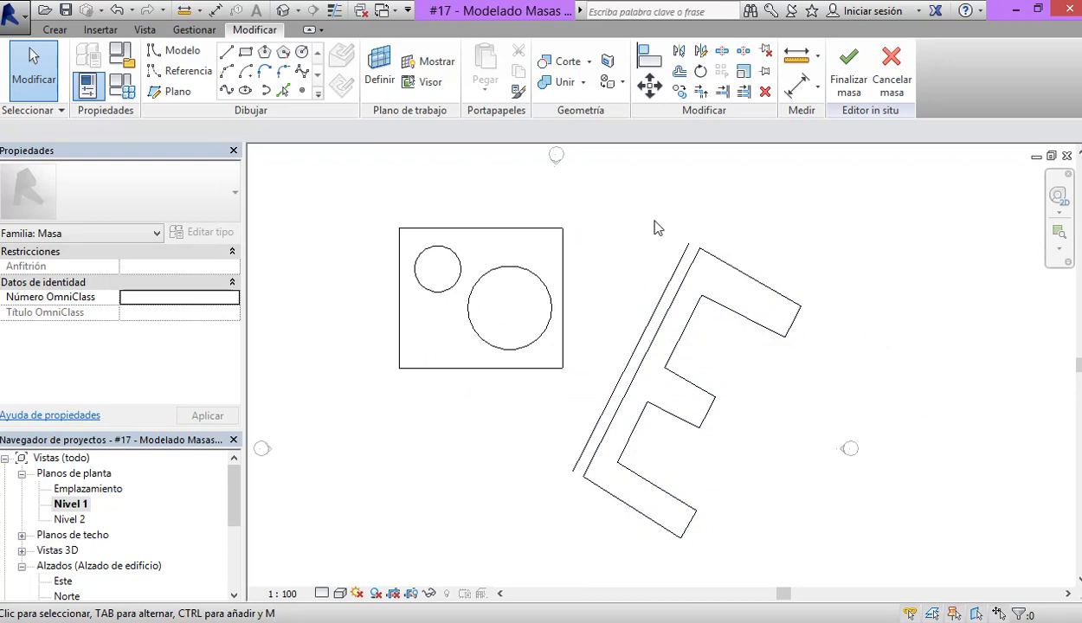
pyautogui.click(676, 275)
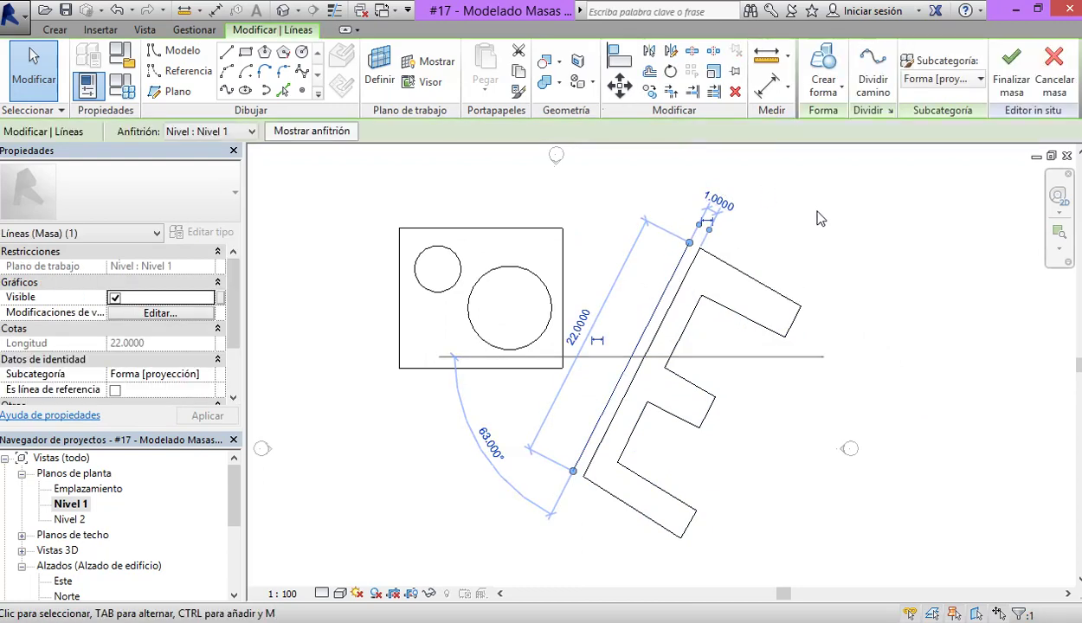
pyautogui.press('Tab')
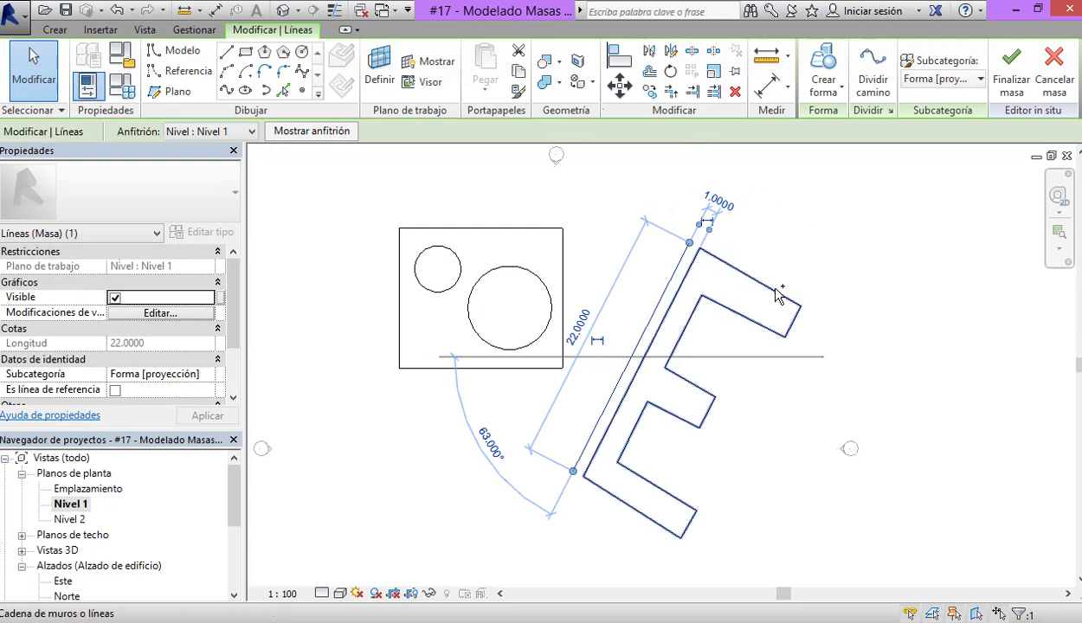
pyautogui.click(777, 296)
pyautogui.click(900, 364)
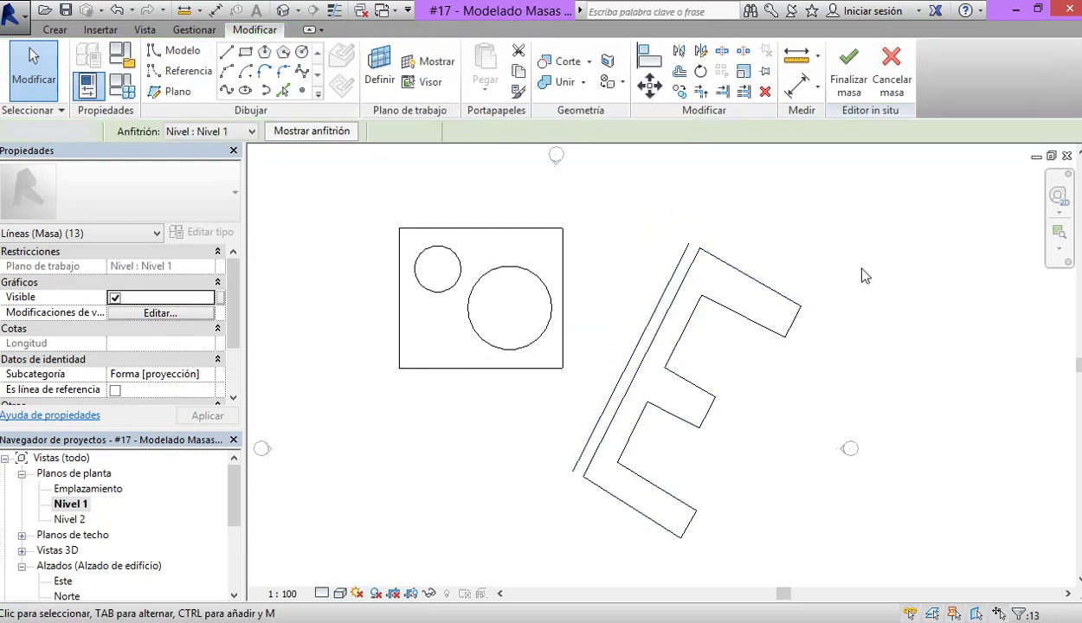
# Step: Create a solid revolved form from the slanted line and the entire E-shaped outline, and open the 3D view
pyautogui.click(681, 251)
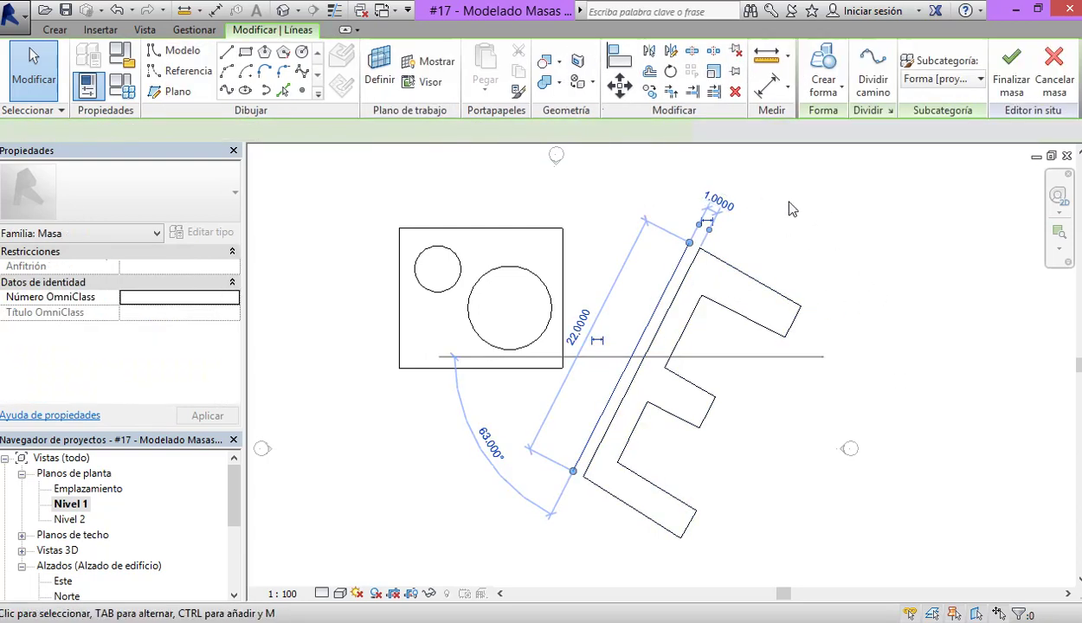
pyautogui.press('Tab')
pyautogui.click(770, 284)
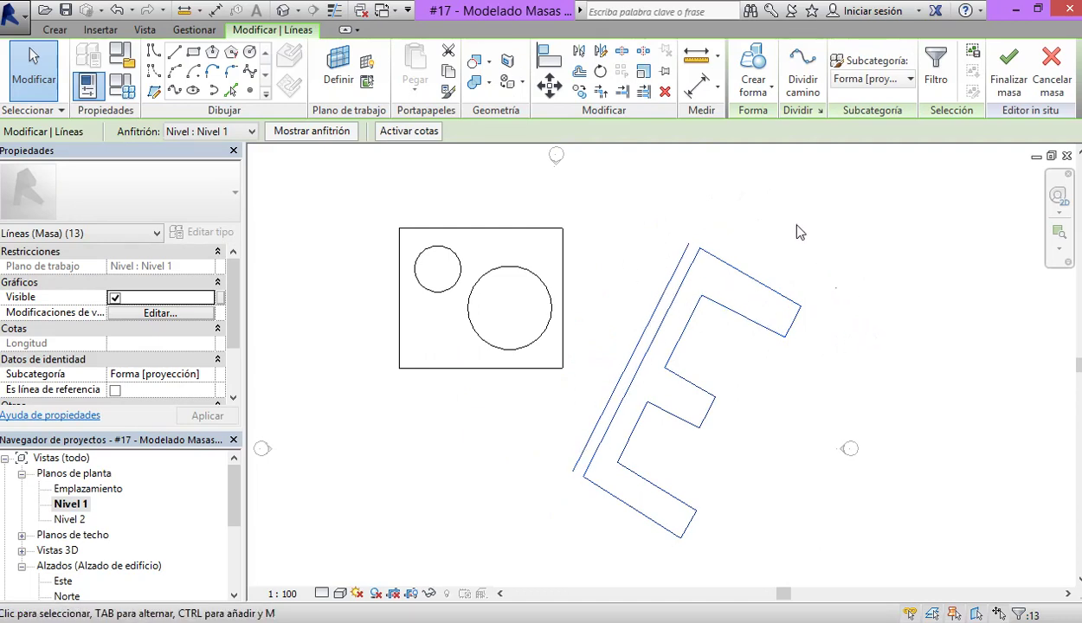
pyautogui.click(774, 93)
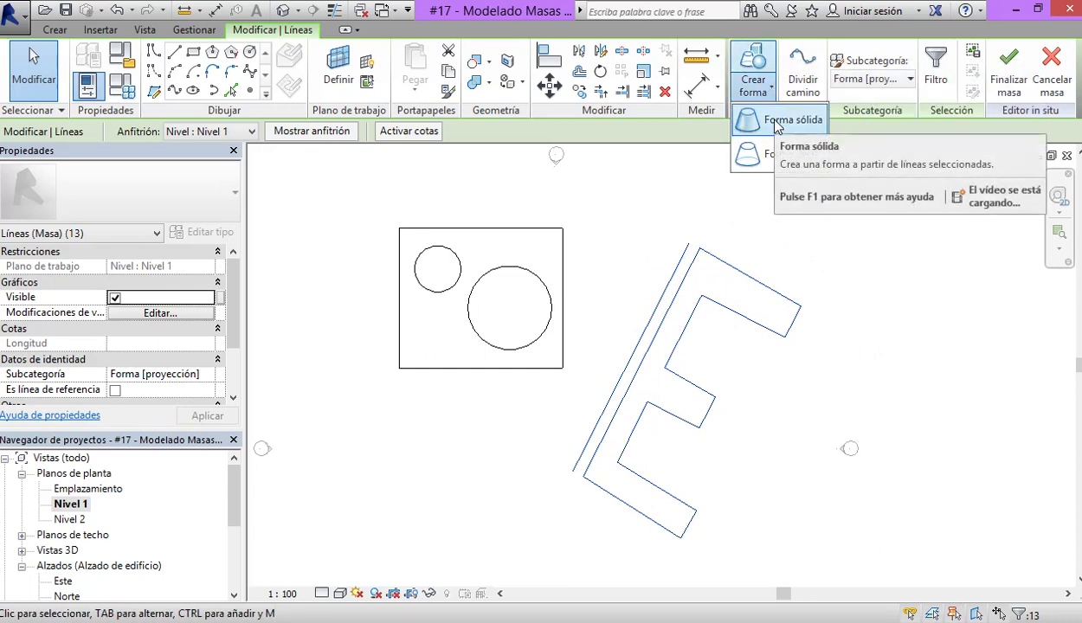
pyautogui.click(777, 121)
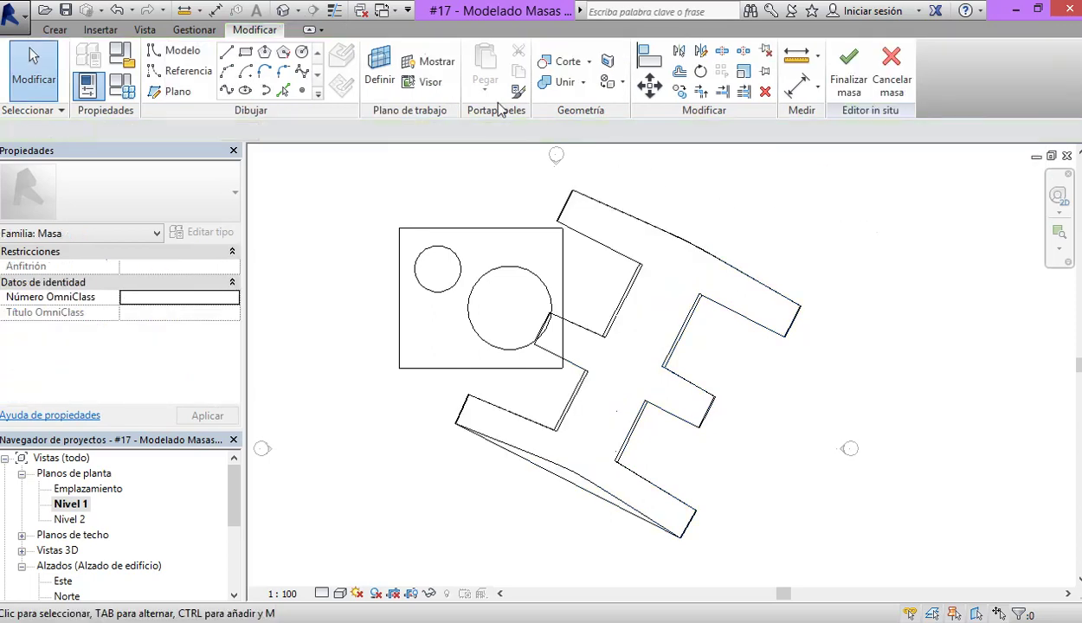
pyautogui.click(283, 11)
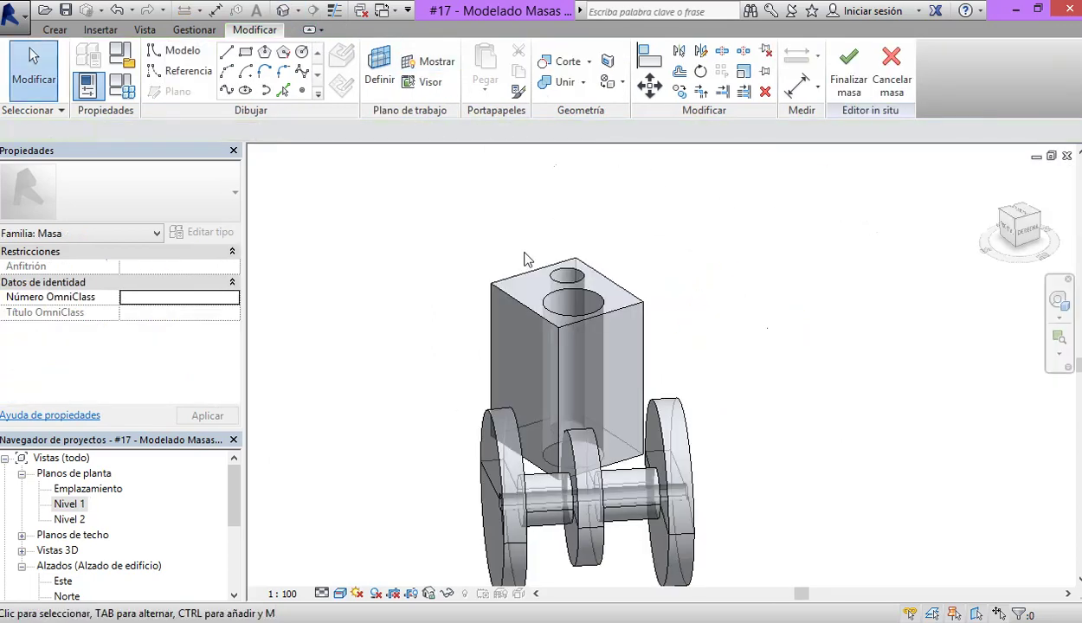
pyautogui.moveTo(652, 426)
pyautogui.keyDown('shift'); pyautogui.mouseDown(button='middle')
pyautogui.moveTo(722, 406)
pyautogui.moveTo(632, 330)
pyautogui.moveTo(623, 367)
pyautogui.moveTo(748, 364)
pyautogui.moveTo(556, 430)
pyautogui.moveTo(580, 452)
pyautogui.moveTo(604, 413)
pyautogui.moveTo(669, 434)
pyautogui.mouseUp(button='middle'); pyautogui.keyUp('shift')
pyautogui.scroll(4, 673, 356)
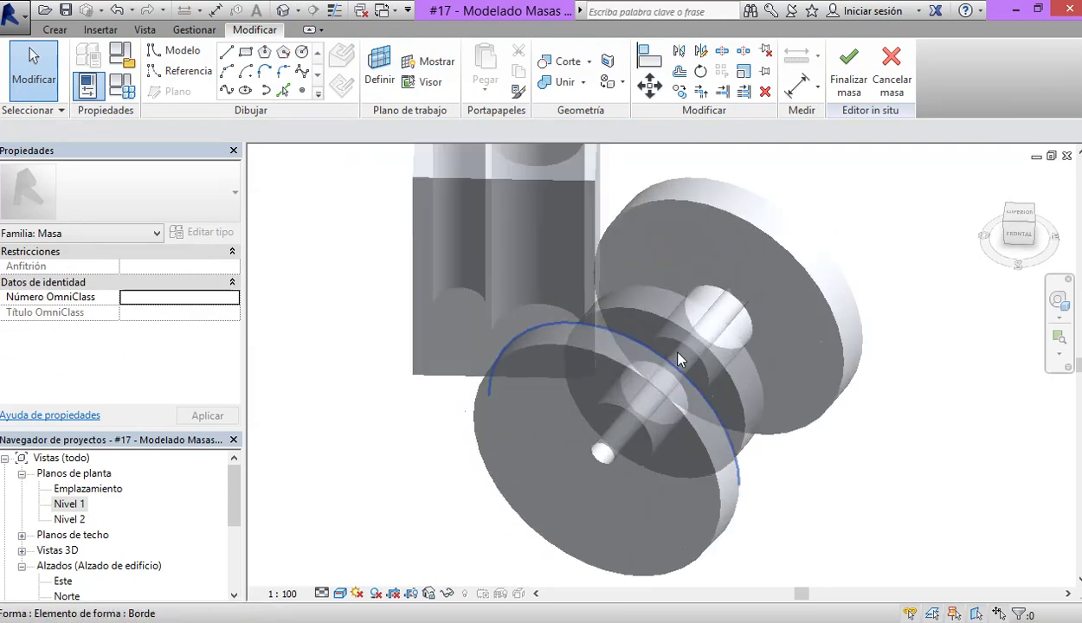
pyautogui.scroll(-3, 673, 356)
pyautogui.keyDown('shift'); pyautogui.moveTo(673, 362); pyautogui.dragTo(625, 358, button='middle'); pyautogui.keyUp('shift')
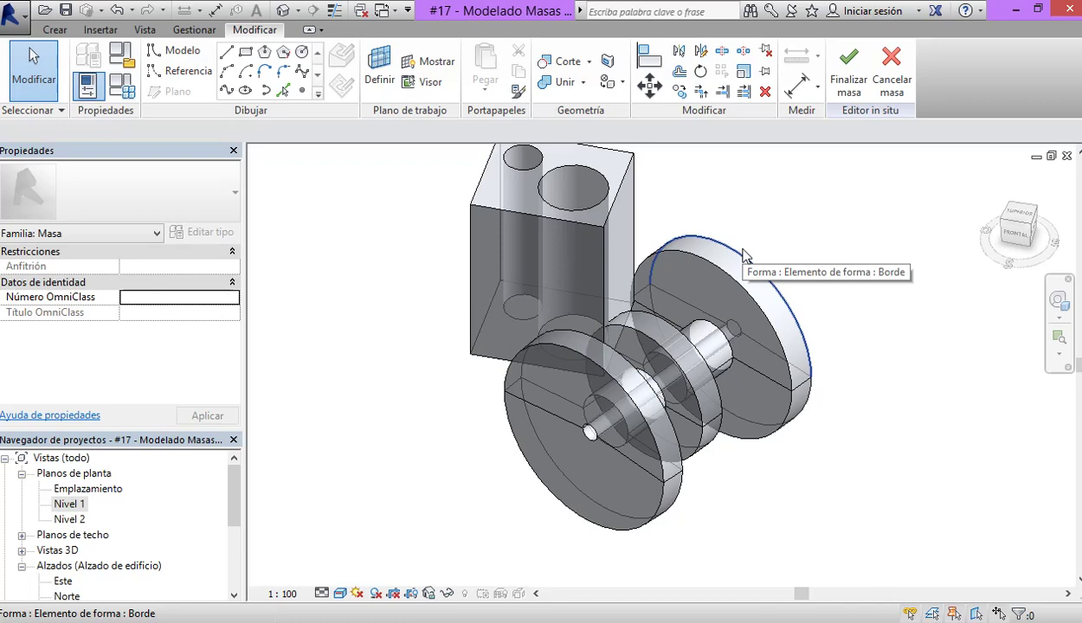
# Step: Set the start angle of the whole revolved form to 180°
pyautogui.press('Tab')
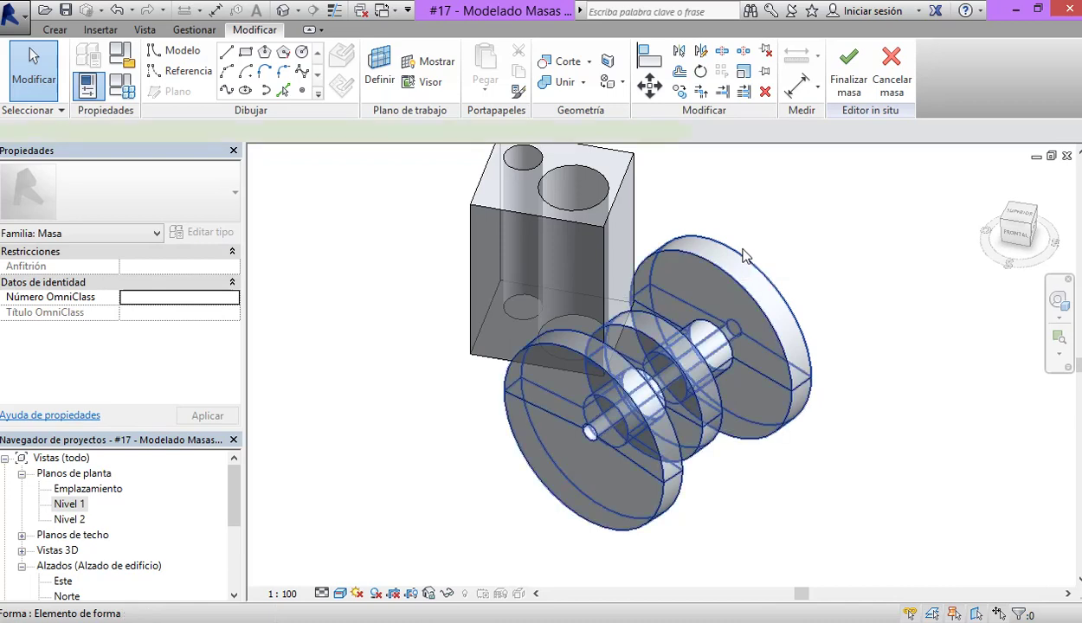
pyautogui.click(744, 256)
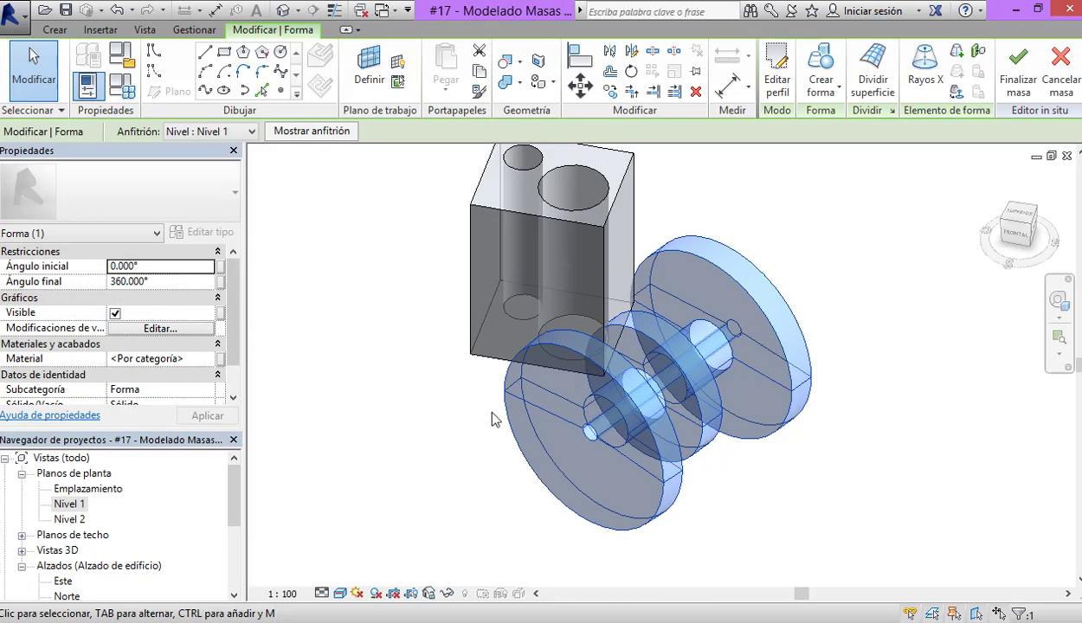
pyautogui.keyDown('shift'); pyautogui.moveTo(489, 472); pyautogui.dragTo(519, 359, button='middle'); pyautogui.keyUp('shift')
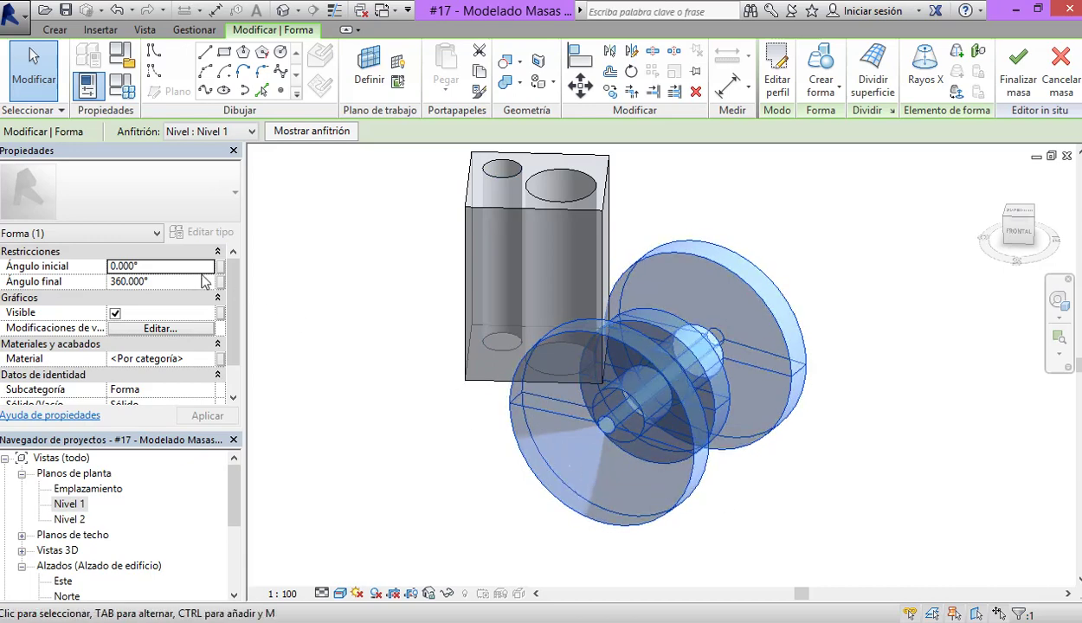
pyautogui.click(166, 268)
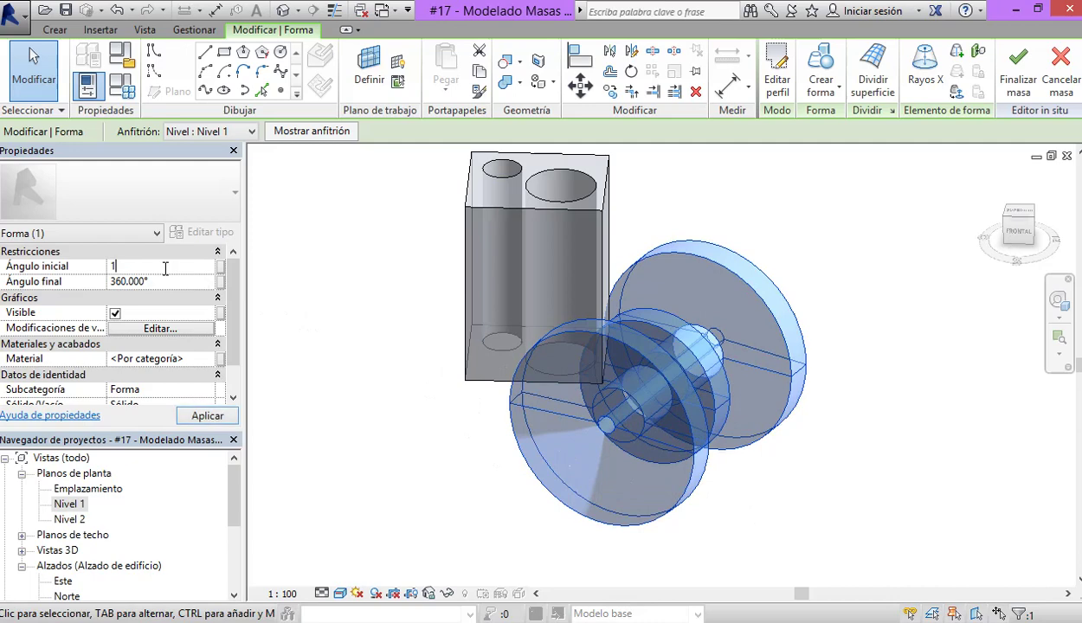
pyautogui.click(184, 420)
pyautogui.keyDown('shift'); pyautogui.moveTo(398, 455); pyautogui.dragTo(446, 477, button='middle'); pyautogui.keyUp('shift')
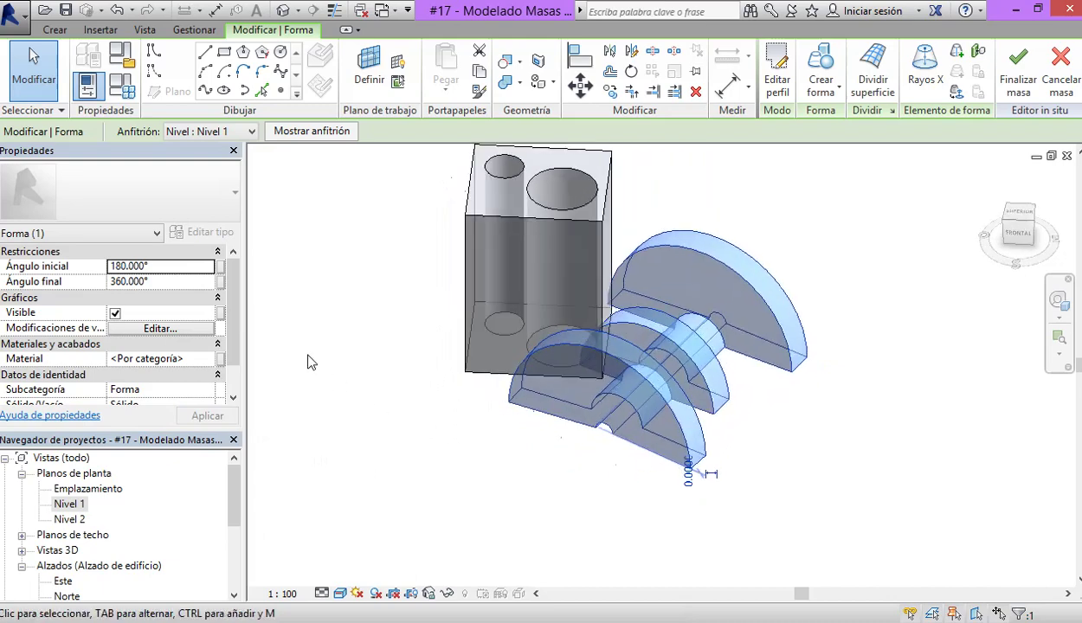
# Step: Set the revolved form's start angle to 270° and view the result from several sides
pyautogui.click(182, 270)
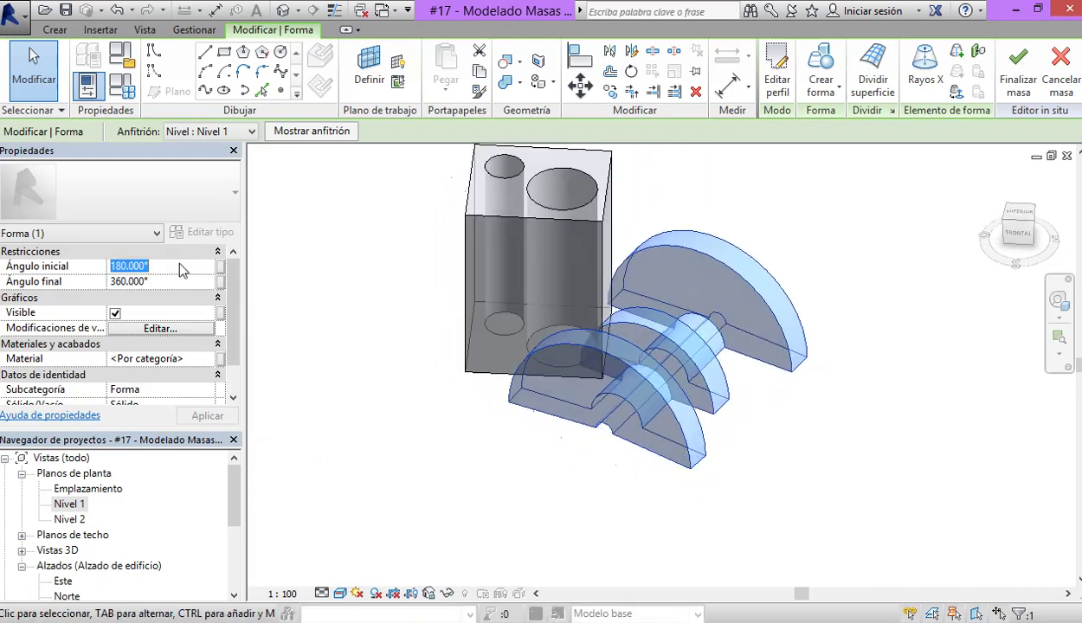
pyautogui.write('270')
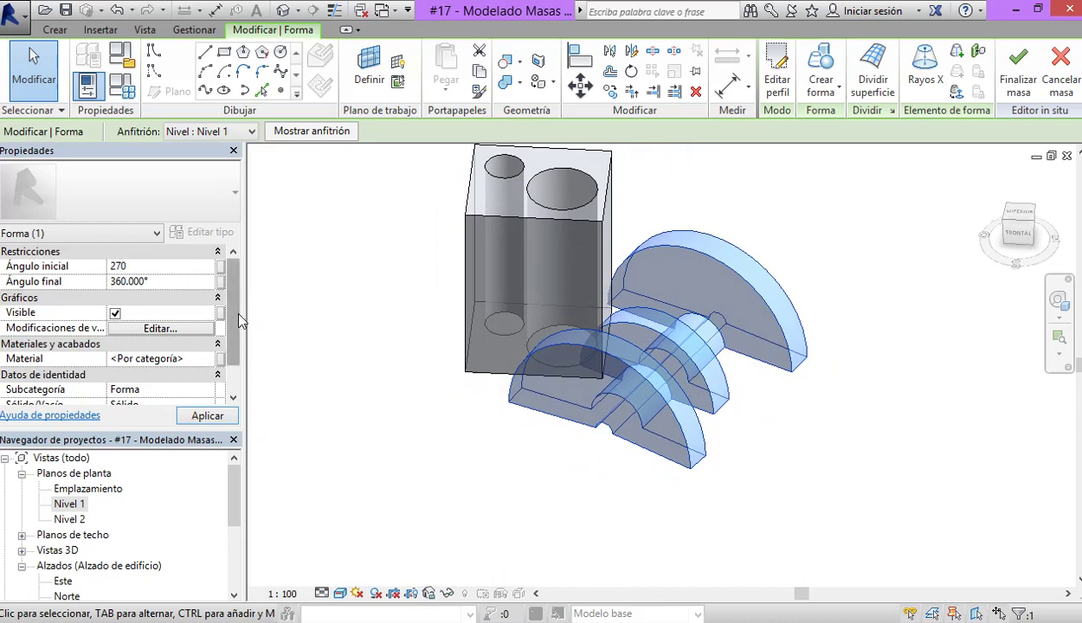
pyautogui.click(208, 416)
pyautogui.keyDown('shift'); pyautogui.moveTo(410, 443); pyautogui.dragTo(374, 397, button='middle'); pyautogui.keyUp('shift')
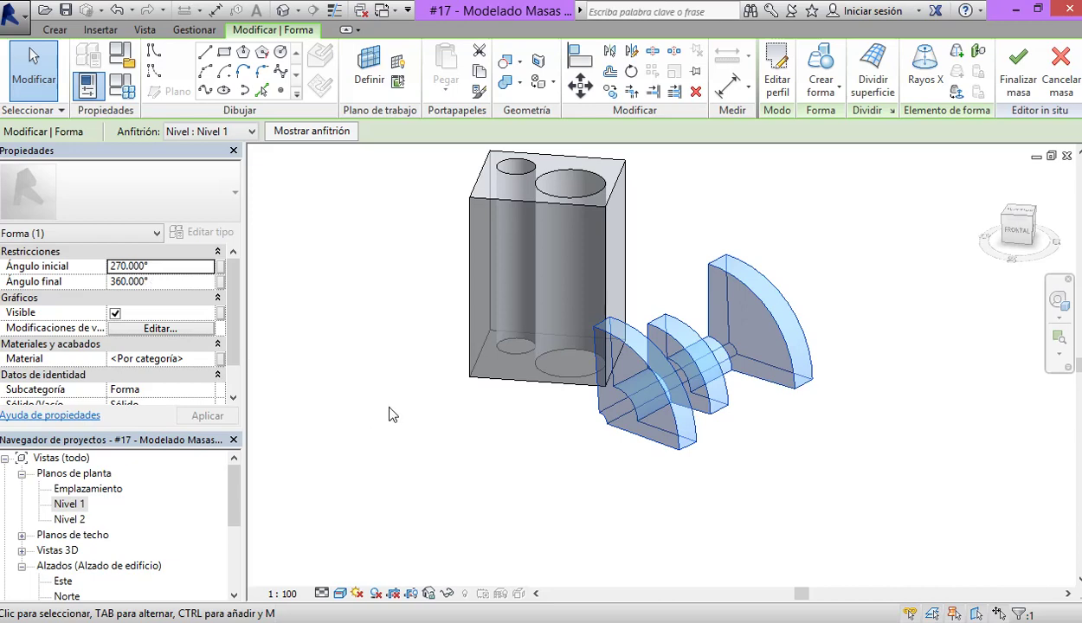
pyautogui.keyDown('shift'); pyautogui.moveTo(538, 496); pyautogui.dragTo(582, 449, button='middle'); pyautogui.keyUp('shift')
pyautogui.keyDown('shift'); pyautogui.moveTo(516, 424); pyautogui.dragTo(412, 375, button='middle'); pyautogui.keyUp('shift')
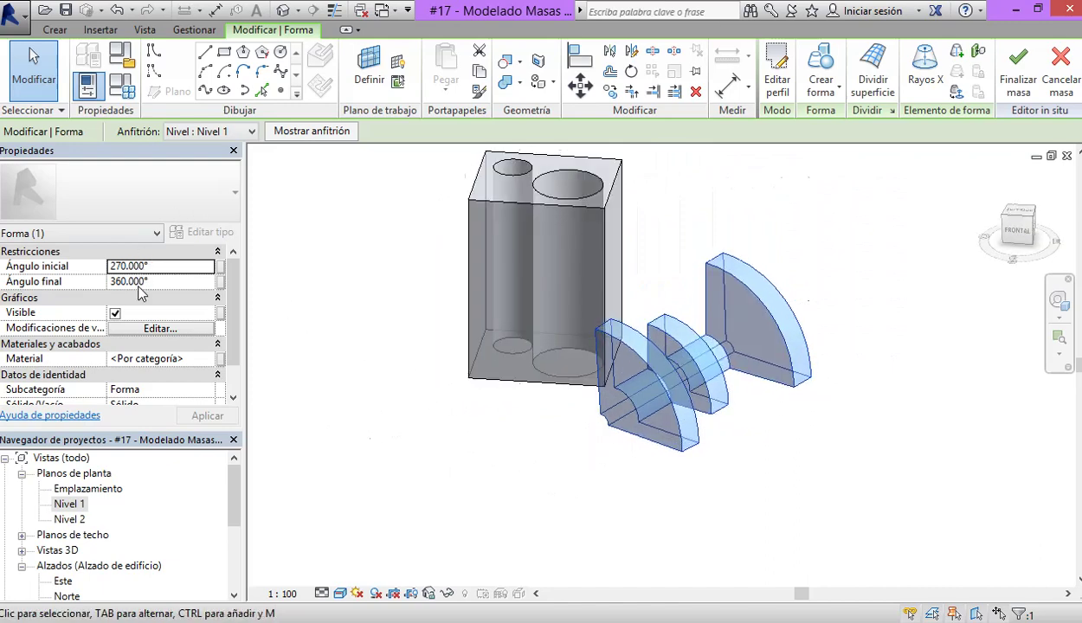
# Step: Reselect the whole revolved form and set its start angle back to 180°
pyautogui.click(414, 434)
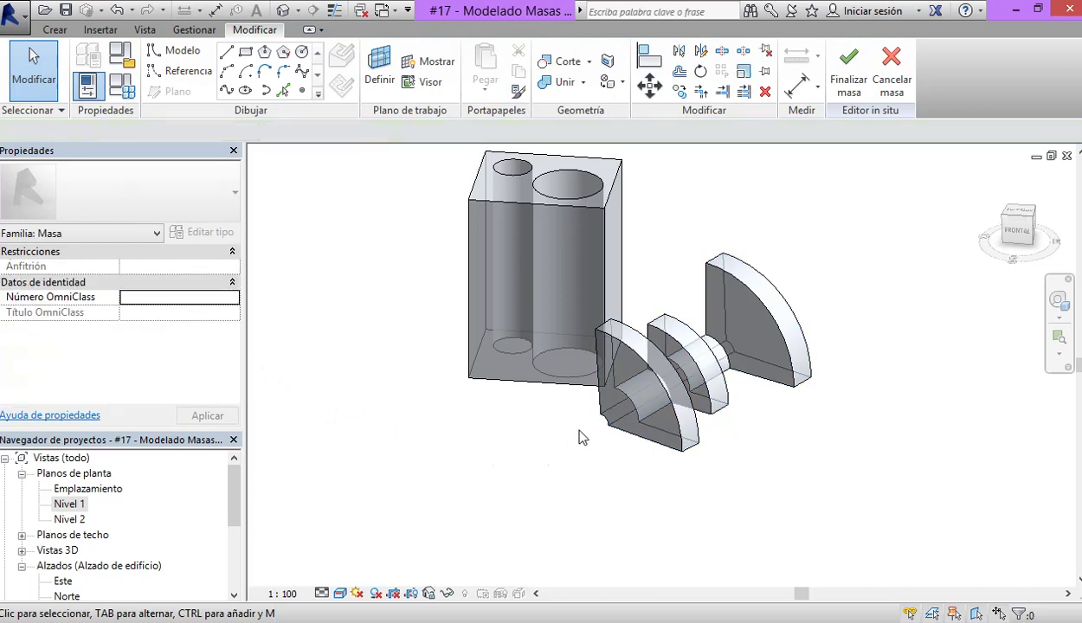
pyautogui.press('Tab')
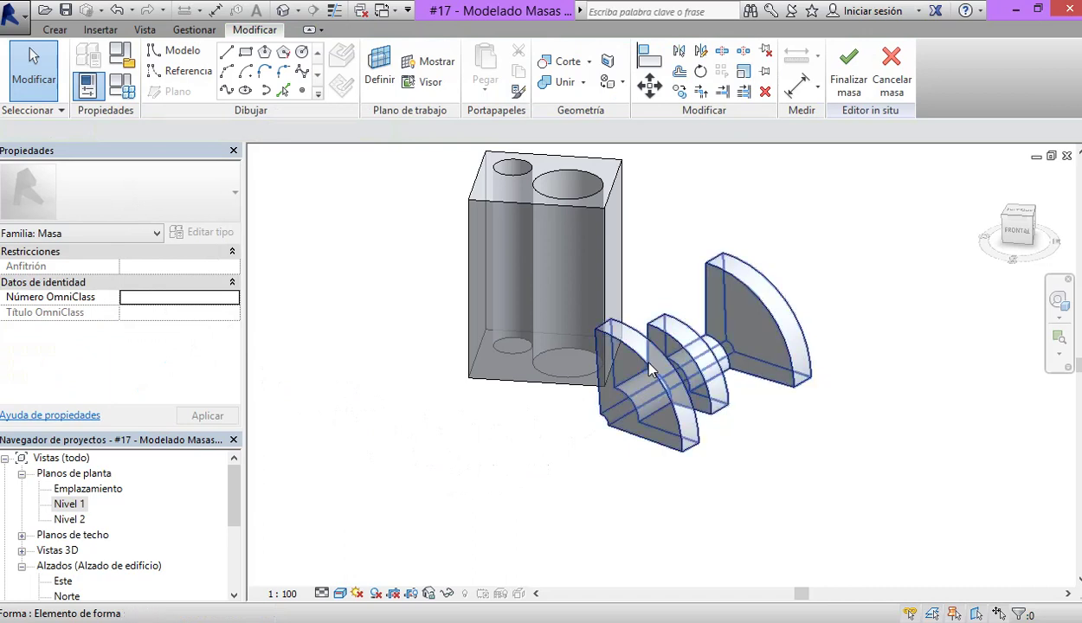
pyautogui.click(649, 369)
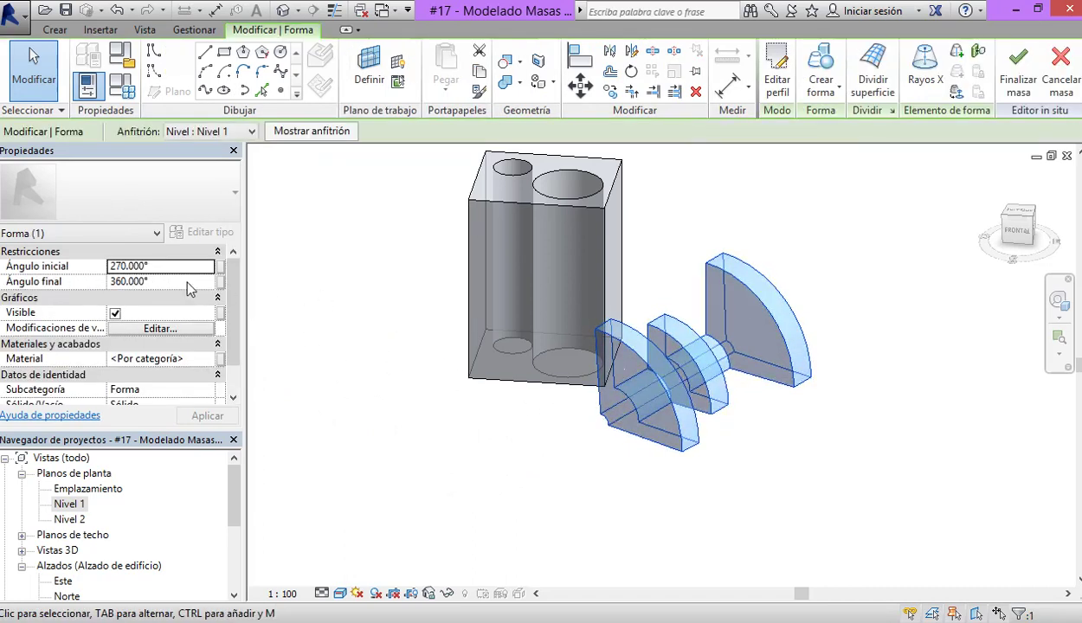
pyautogui.click(172, 272)
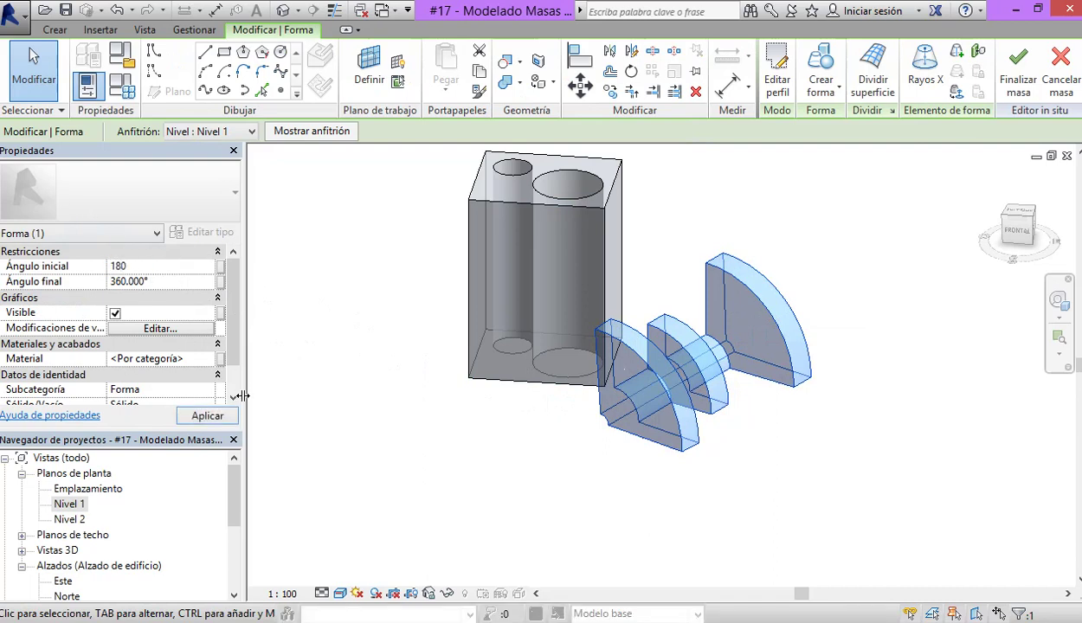
pyautogui.click(208, 417)
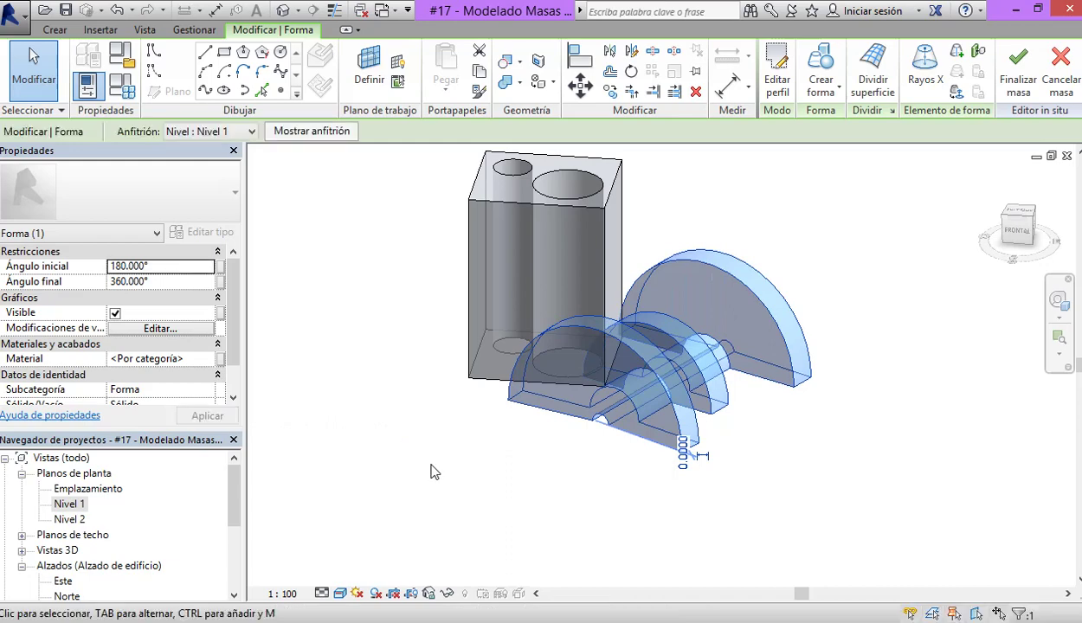
# Step: Open the revolved form's profile for editing, examine its axis line and E-shaped outline, and finish the profile edit
pyautogui.keyDown('shift'); pyautogui.moveTo(540, 429); pyautogui.dragTo(486, 486, button='middle'); pyautogui.keyUp('shift')
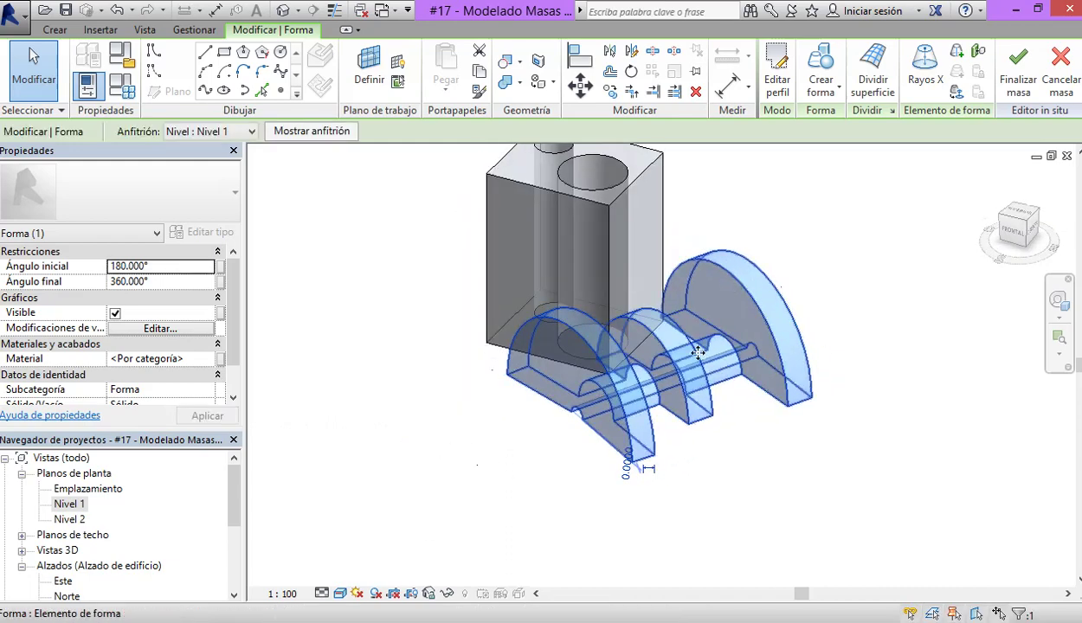
pyautogui.keyDown('shift'); pyautogui.moveTo(686, 372); pyautogui.dragTo(764, 452, button='middle'); pyautogui.keyUp('shift')
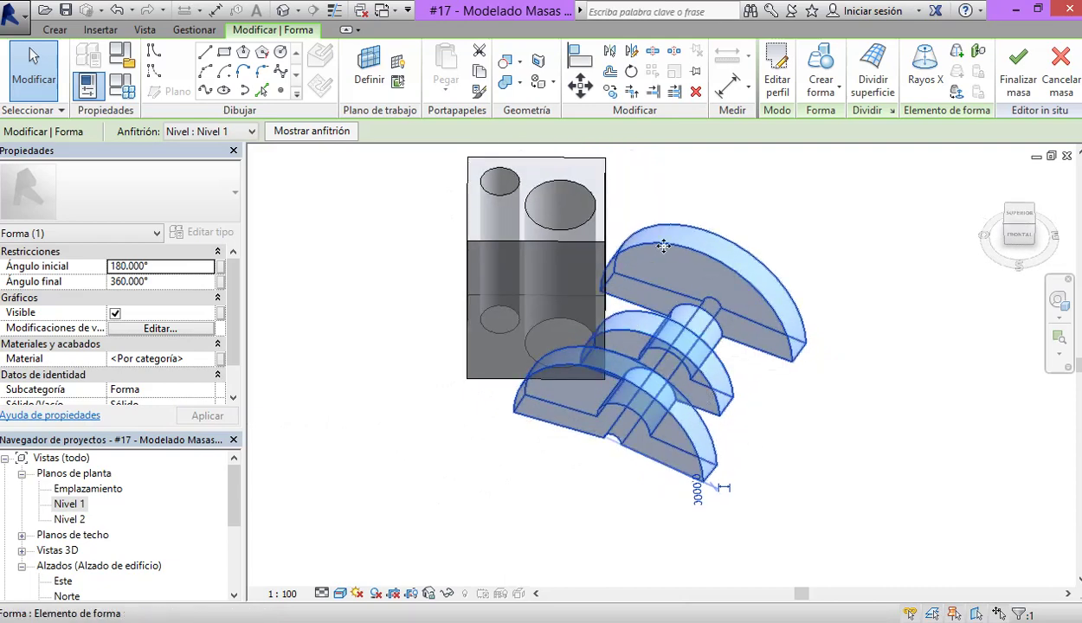
pyautogui.click(779, 80)
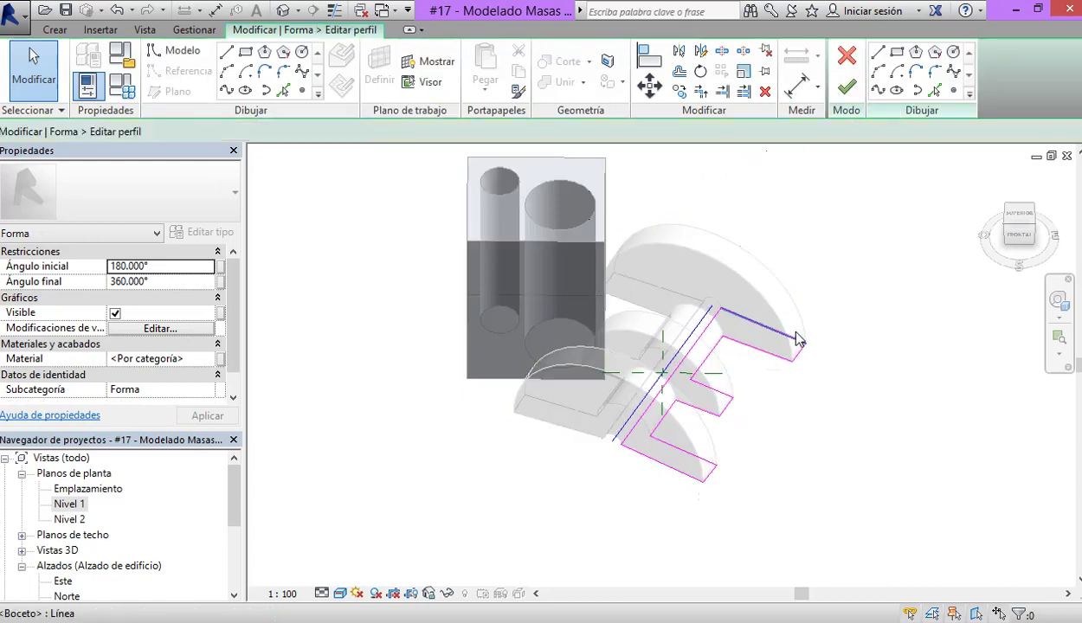
pyautogui.keyDown('shift'); pyautogui.moveTo(779, 350); pyautogui.dragTo(758, 449, button='middle'); pyautogui.keyUp('shift')
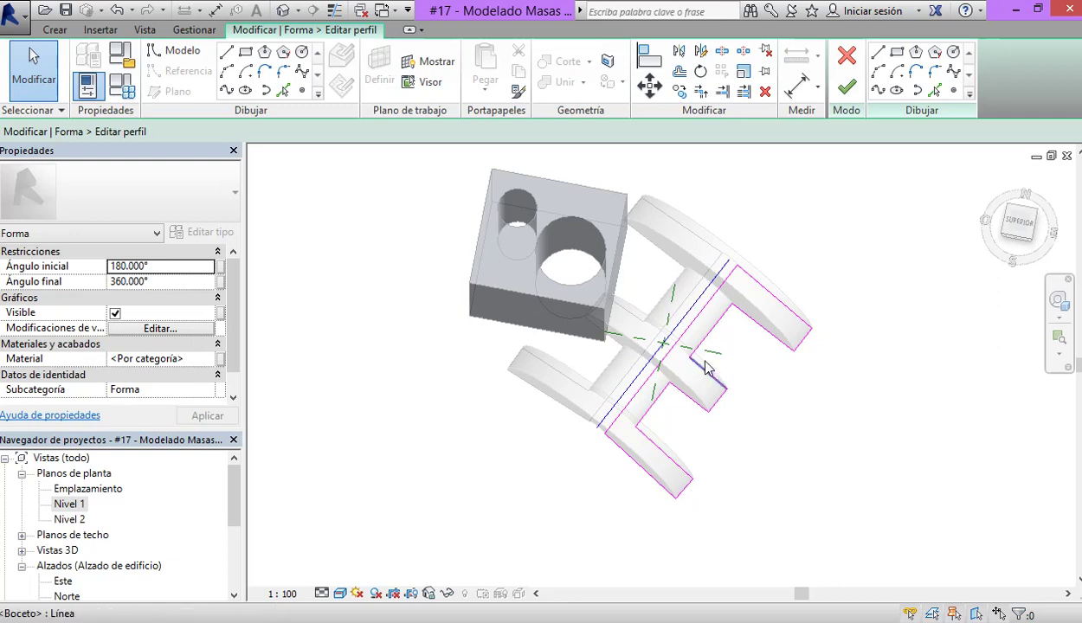
pyautogui.scroll(3, 706, 354)
pyautogui.scroll(-2, 753, 329)
pyautogui.scroll(-1, 758, 338)
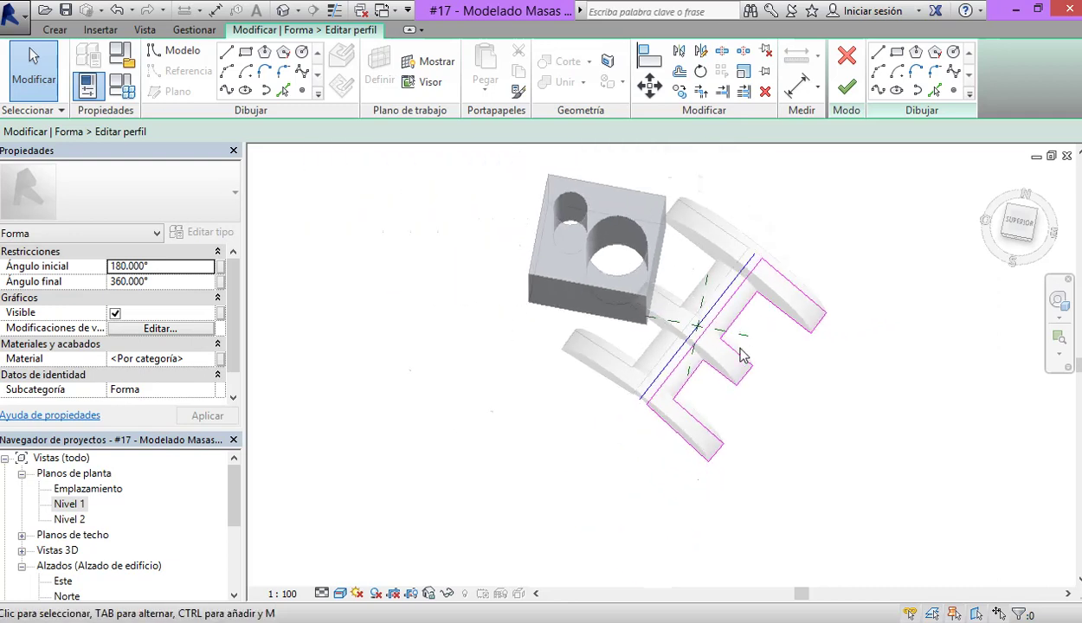
pyautogui.scroll(1, 753, 358)
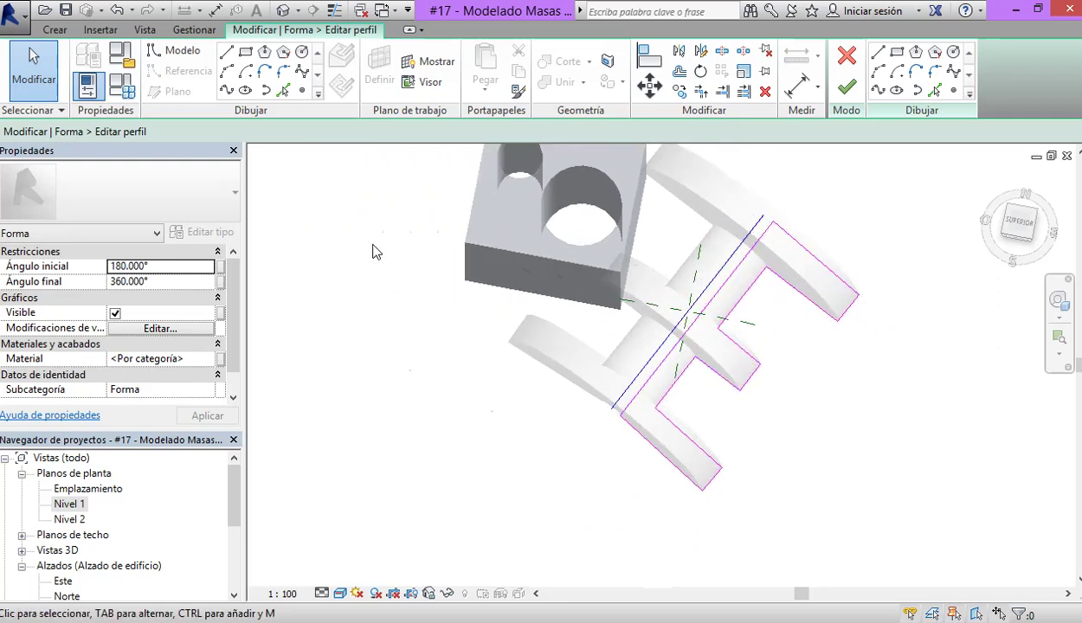
pyautogui.click(847, 88)
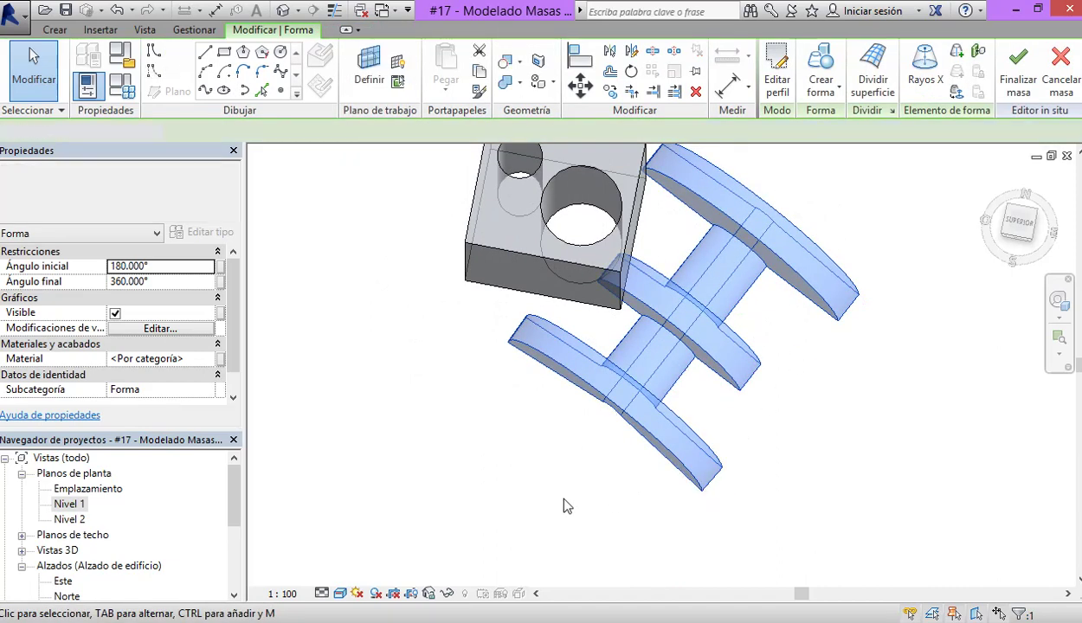
pyautogui.click(565, 485)
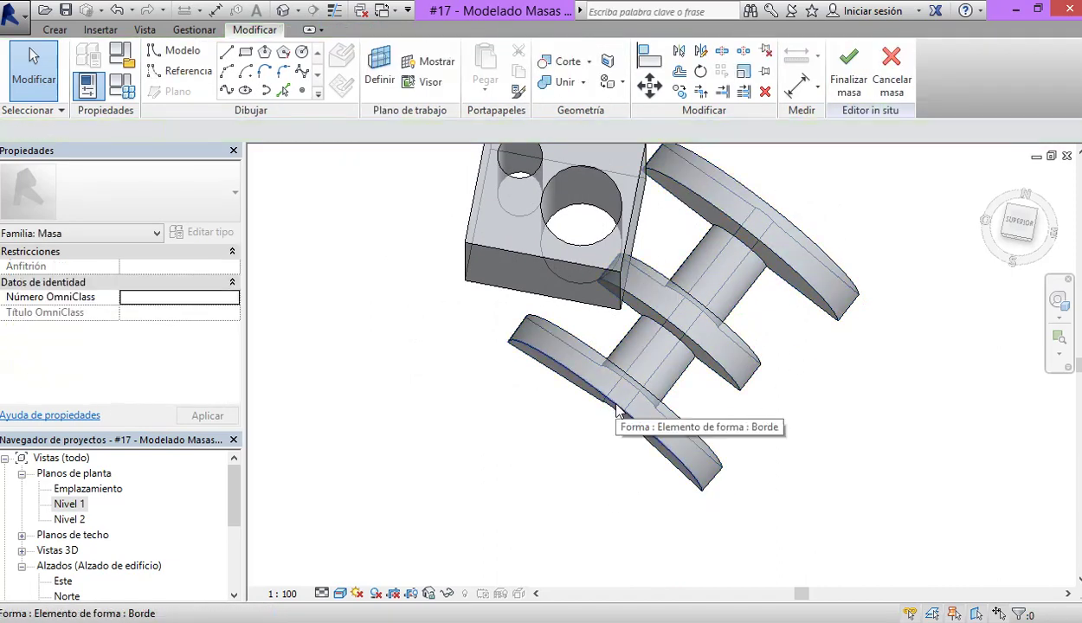
pyautogui.press('Tab')
pyautogui.click(697, 485)
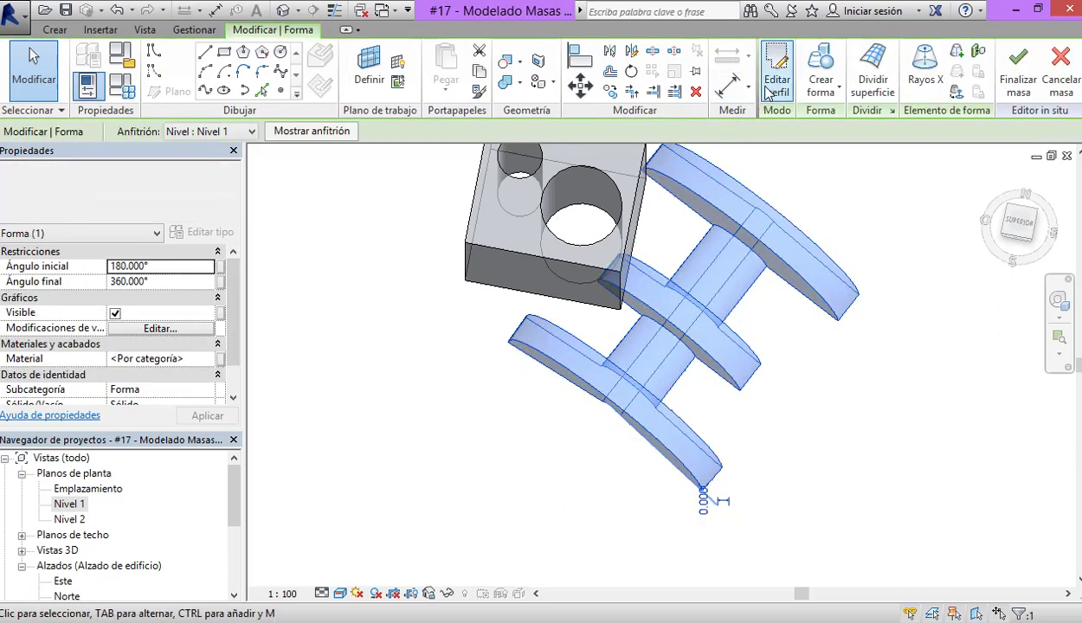
pyautogui.click(502, 467)
pyautogui.keyDown('shift'); pyautogui.moveTo(502, 466); pyautogui.dragTo(491, 415, button='middle'); pyautogui.keyUp('shift')
pyautogui.keyDown('shift'); pyautogui.moveTo(578, 363); pyautogui.dragTo(546, 425, button='middle'); pyautogui.keyUp('shift')
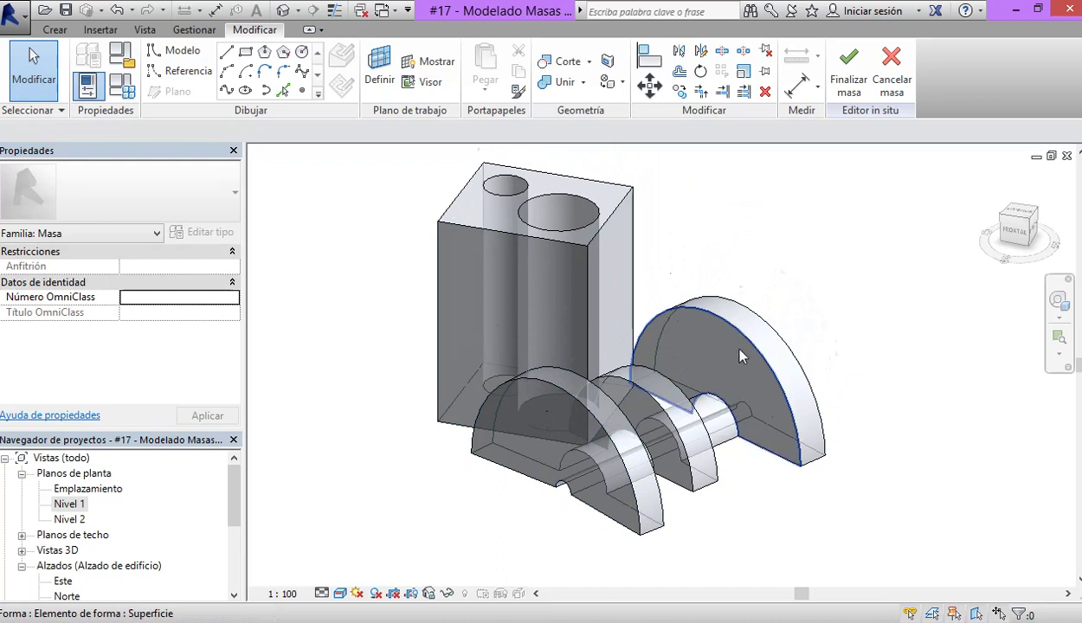
pyautogui.keyDown('shift'); pyautogui.moveTo(610, 422); pyautogui.dragTo(450, 453, button='middle'); pyautogui.keyUp('shift')
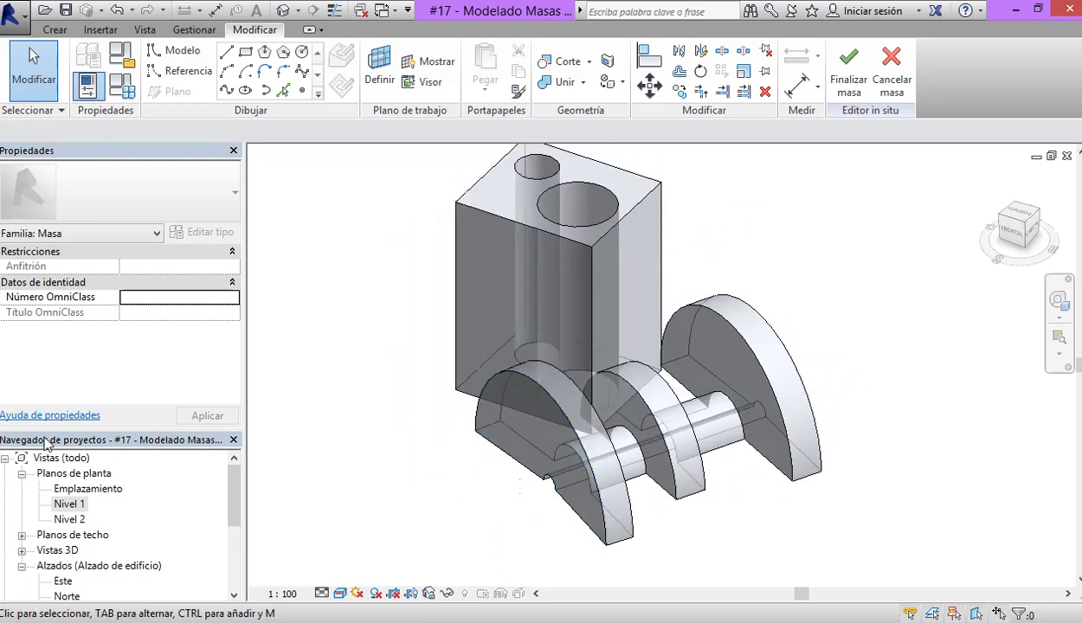
# Step: In the Nivel 1 floor plan, draw an axis line about 13.6 long at about 63.6° through the middle of the revolved form's upper half
pyautogui.doubleClick(68, 505)
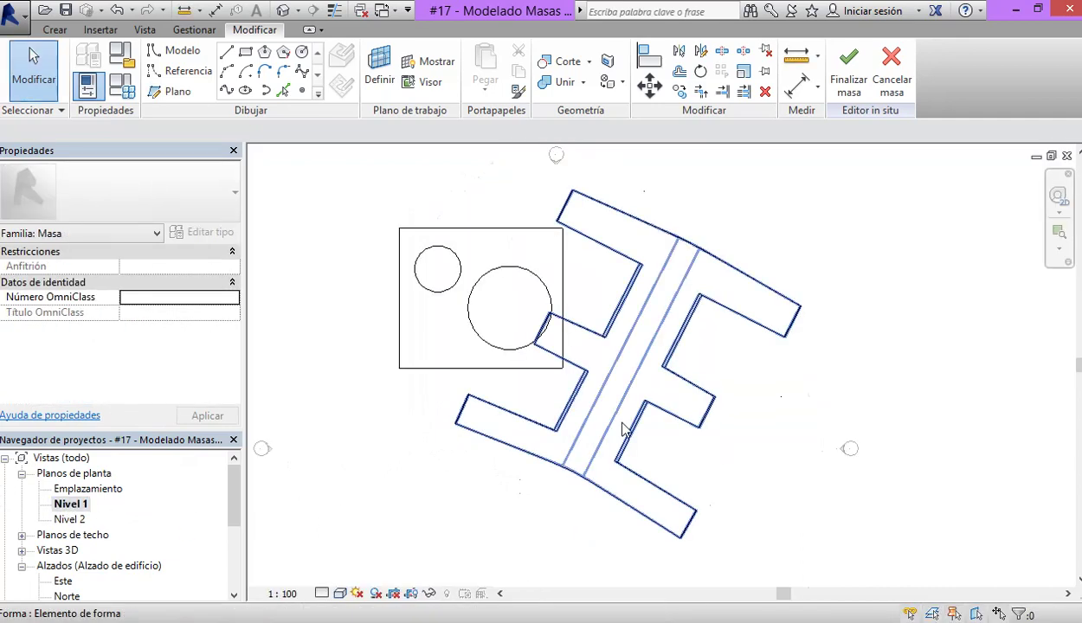
pyautogui.scroll(2, 628, 312)
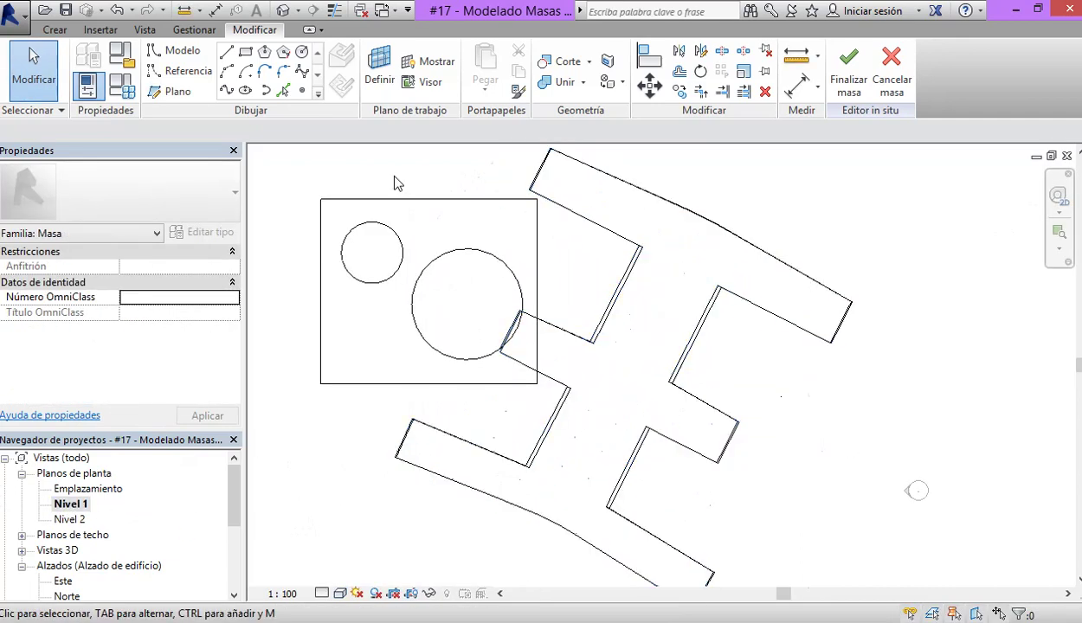
pyautogui.click(226, 53)
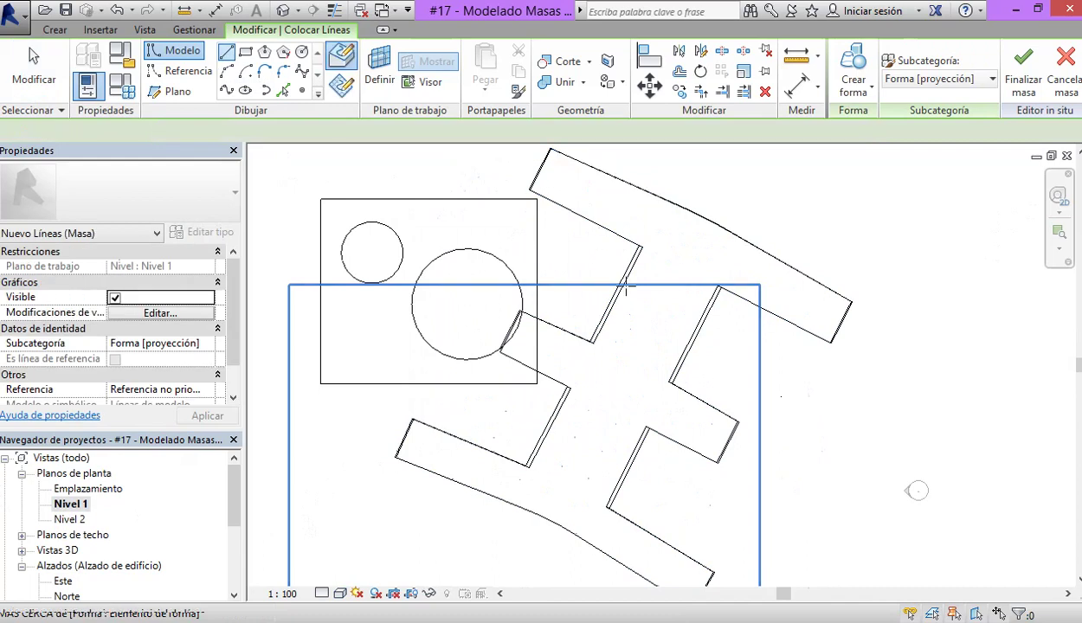
pyautogui.click(628, 366)
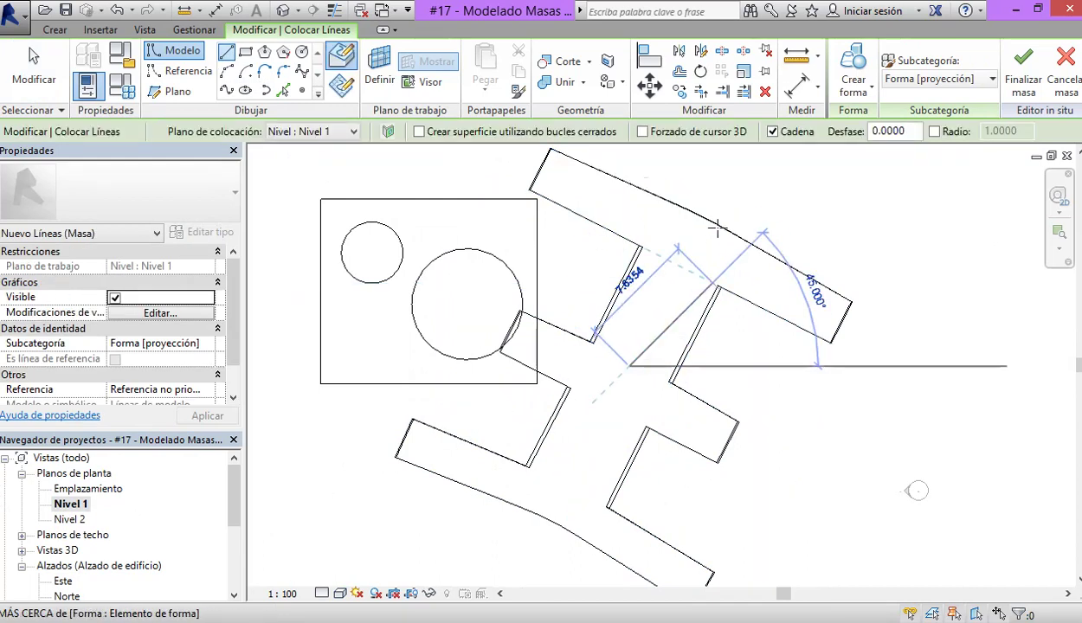
pyautogui.click(721, 177)
pyautogui.press('Escape')
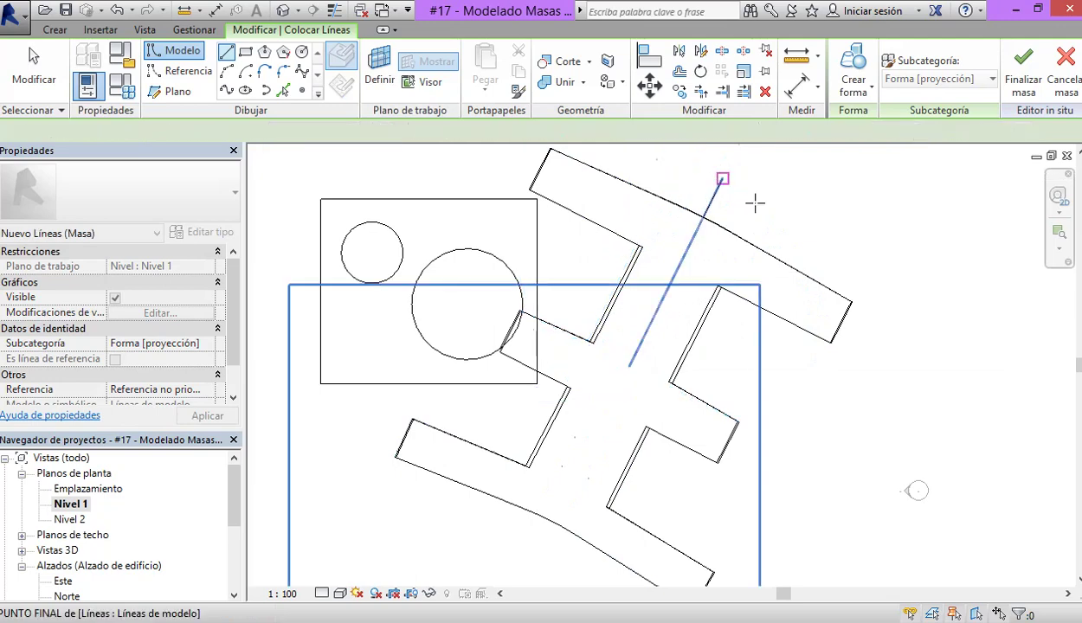
pyautogui.press('Escape')
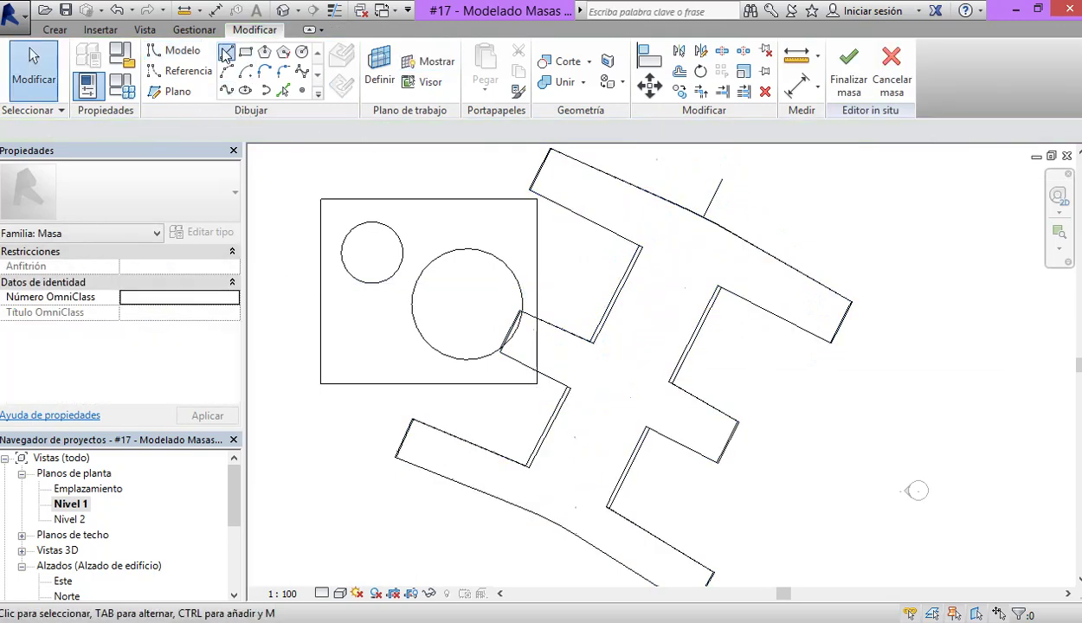
# Step: Draw a second model line about 13.6 long, parallel to the axis line and slightly to its right
pyautogui.click(225, 54)
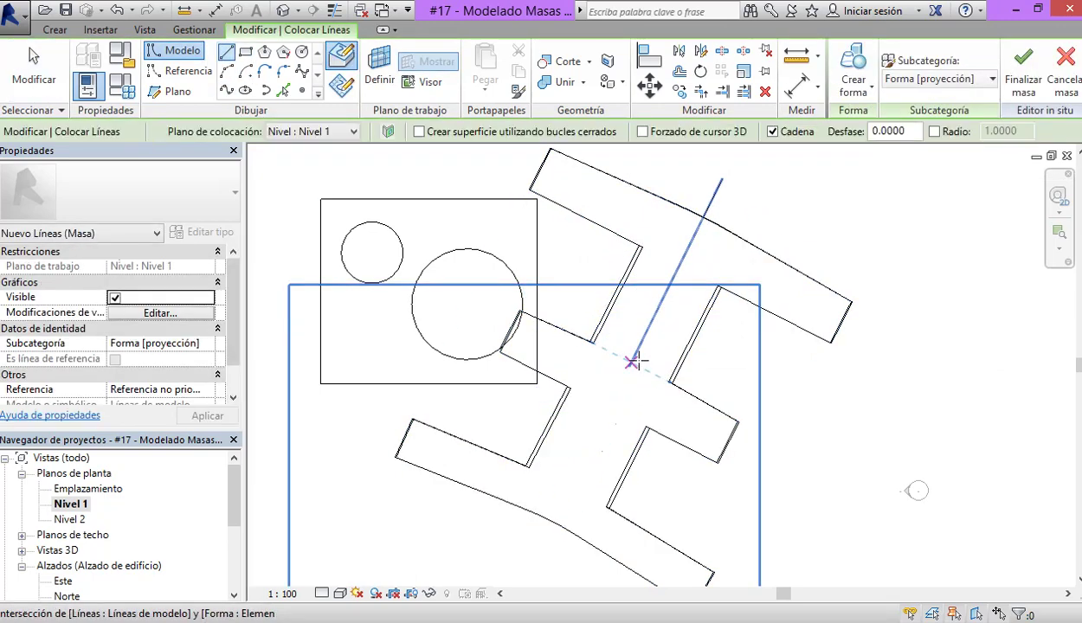
pyautogui.click(642, 368)
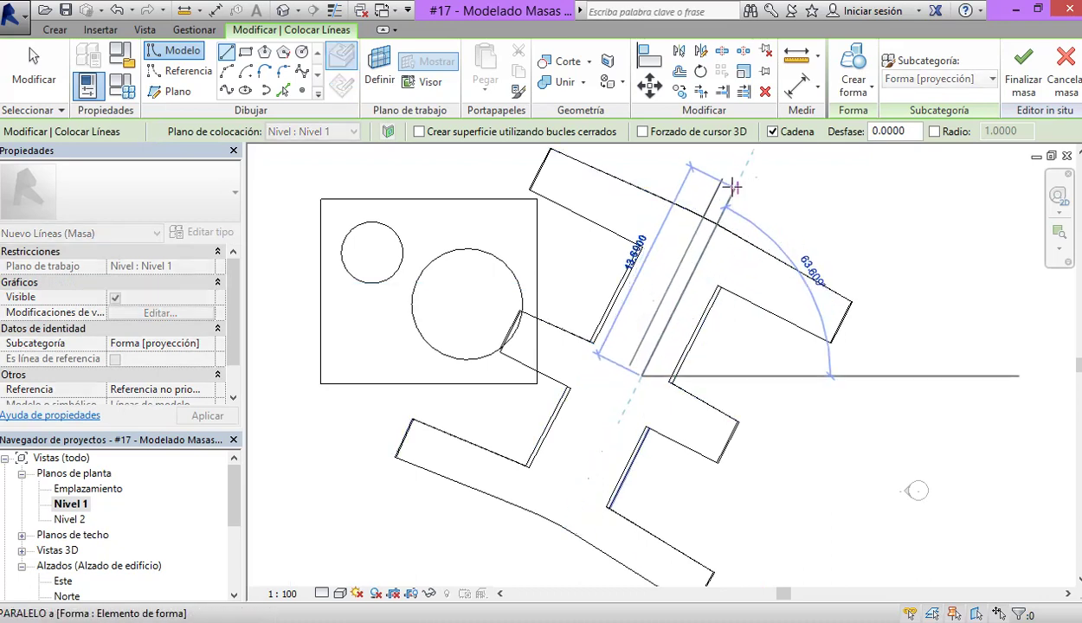
pyautogui.click(731, 186)
pyautogui.press('Escape')
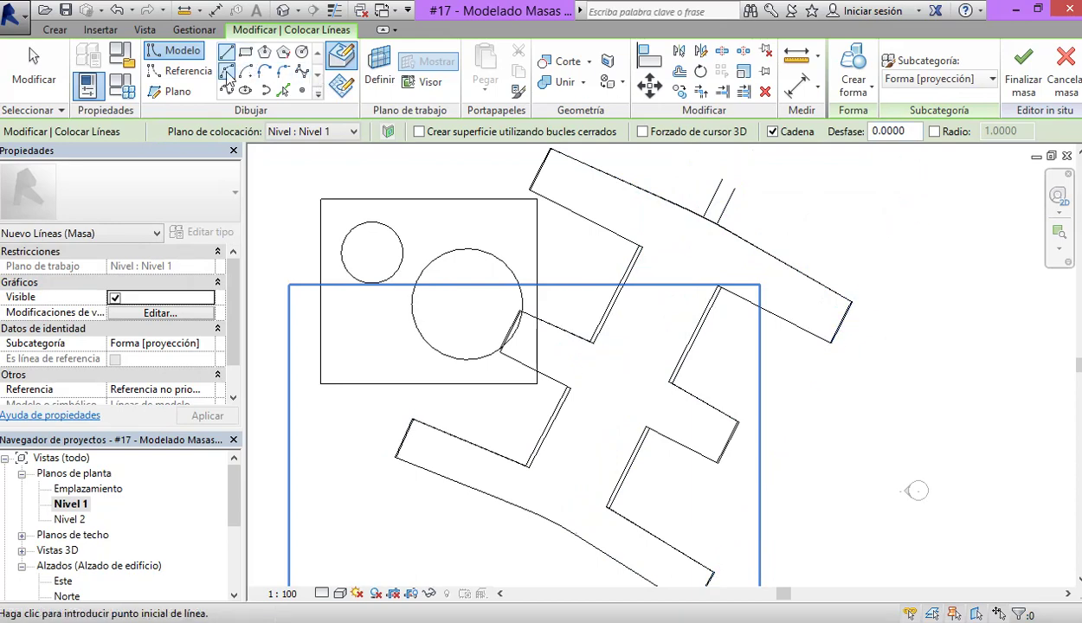
# Step: Close the profile with a three-point arc of about 9.43 radius joining the ends of the second line and bulging away from the axis
pyautogui.click(733, 187)
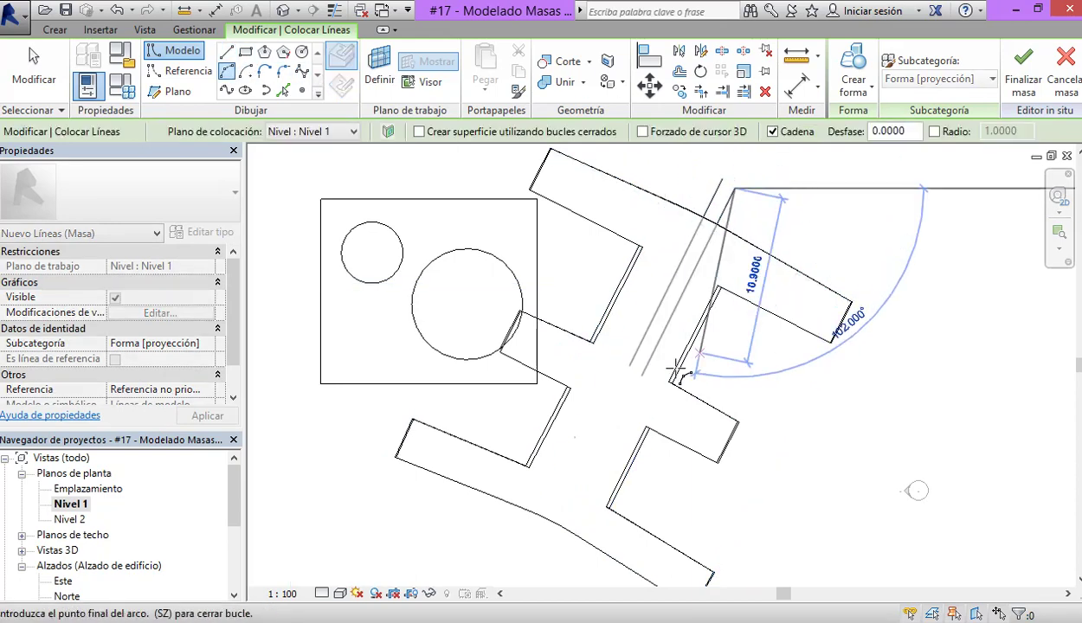
pyautogui.click(642, 376)
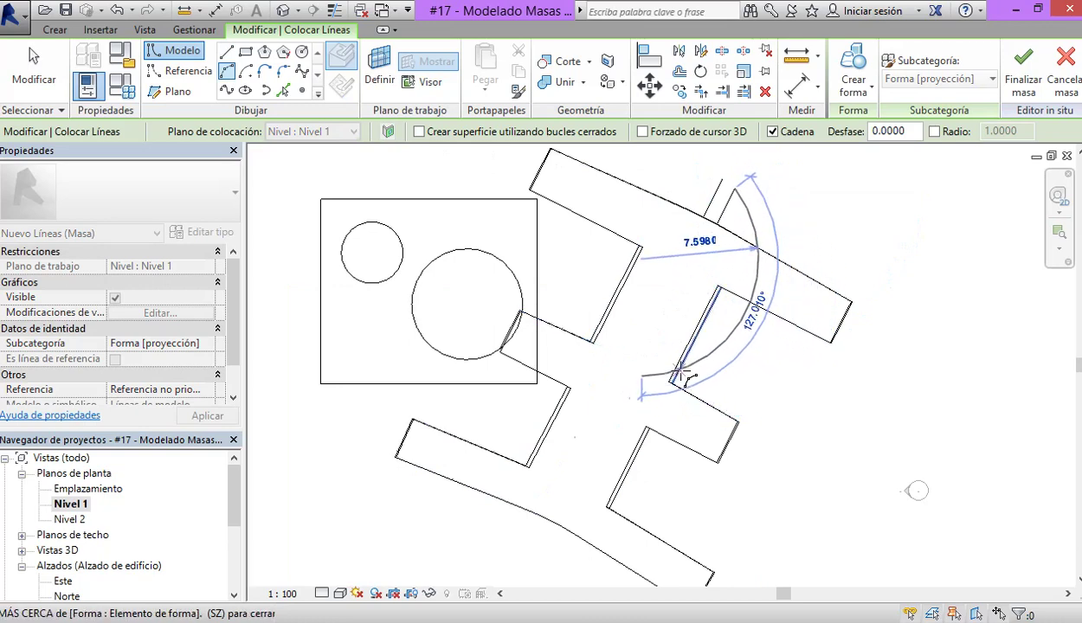
pyautogui.click(671, 367)
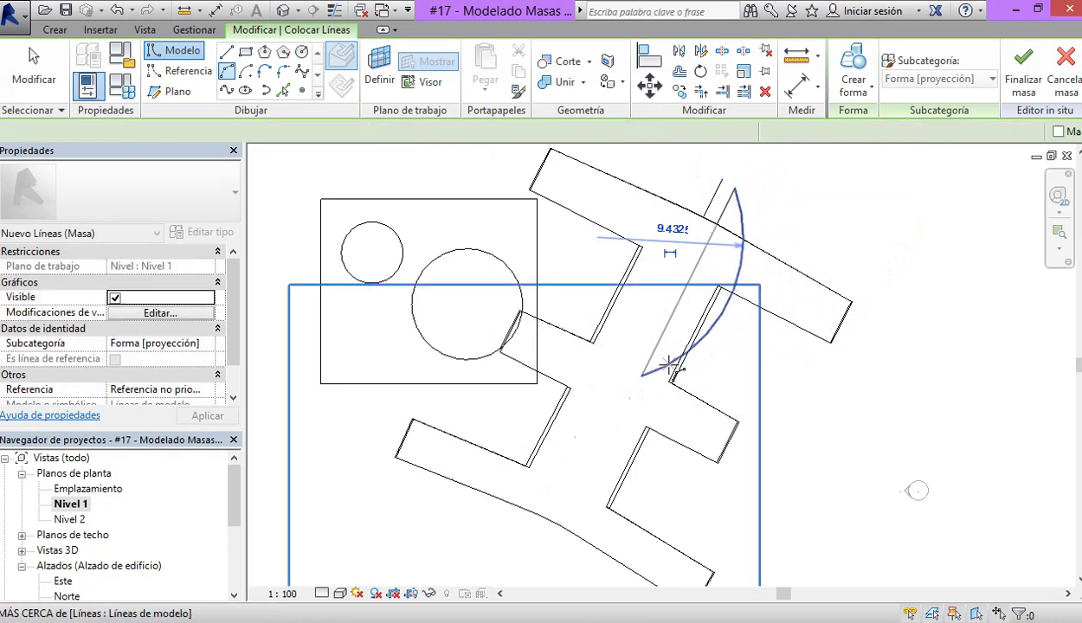
pyautogui.press('Escape')
pyautogui.press('Escape')
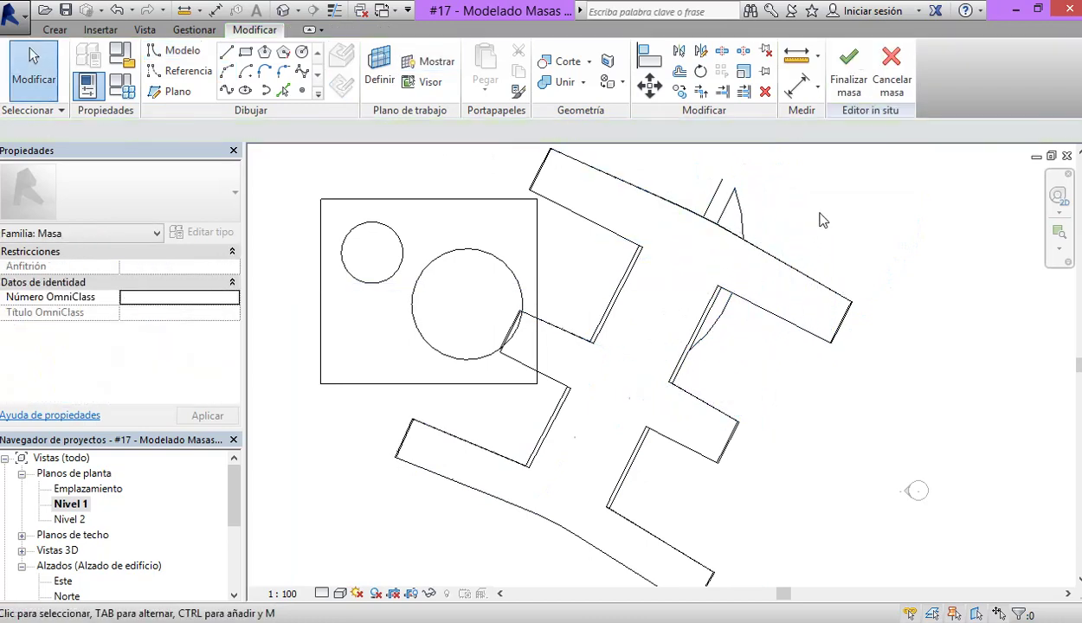
# Step: Create a void form by revolving the closed line-and-arc profile around the separate axis line
pyautogui.click(715, 210)
pyautogui.press('Tab')
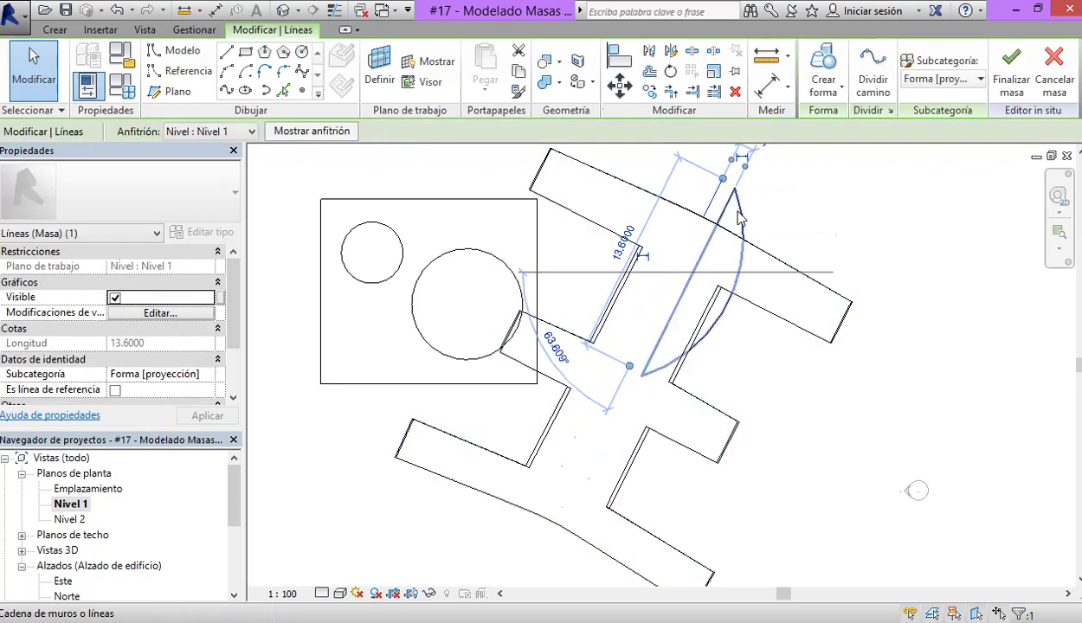
pyautogui.click(805, 197)
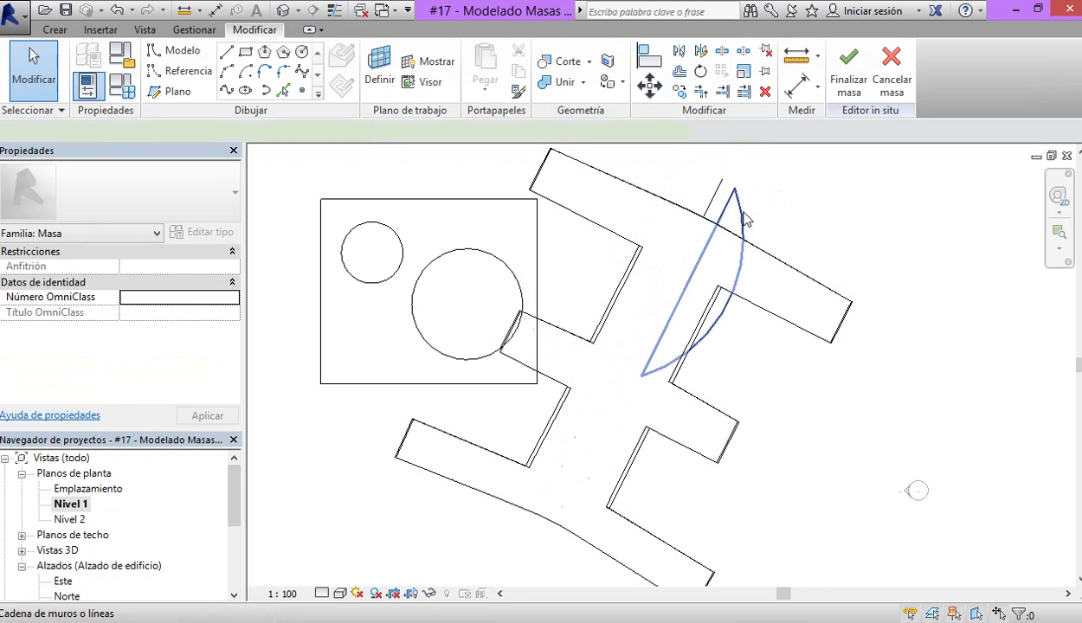
pyautogui.click(746, 220)
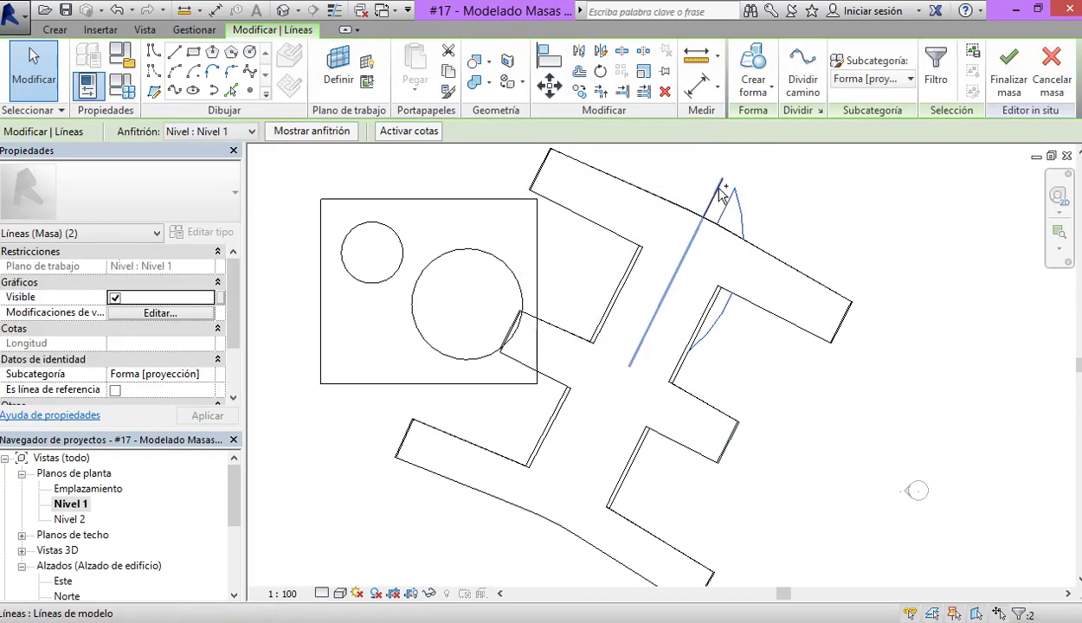
pyautogui.keyDown('ctrl'); pyautogui.click(721, 189); pyautogui.keyUp('ctrl')
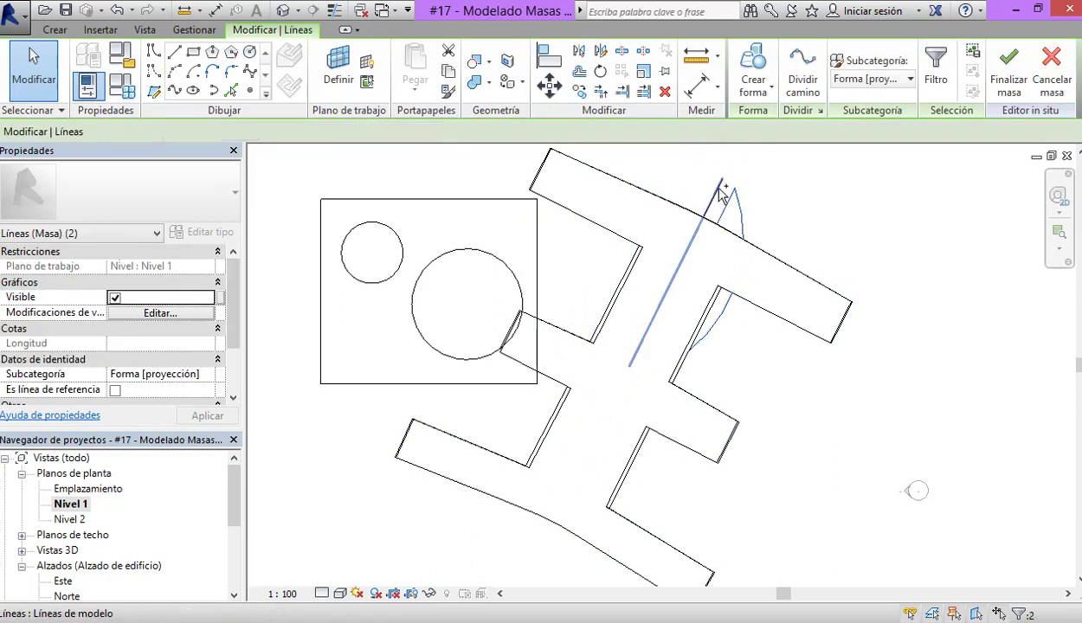
pyautogui.click(770, 88)
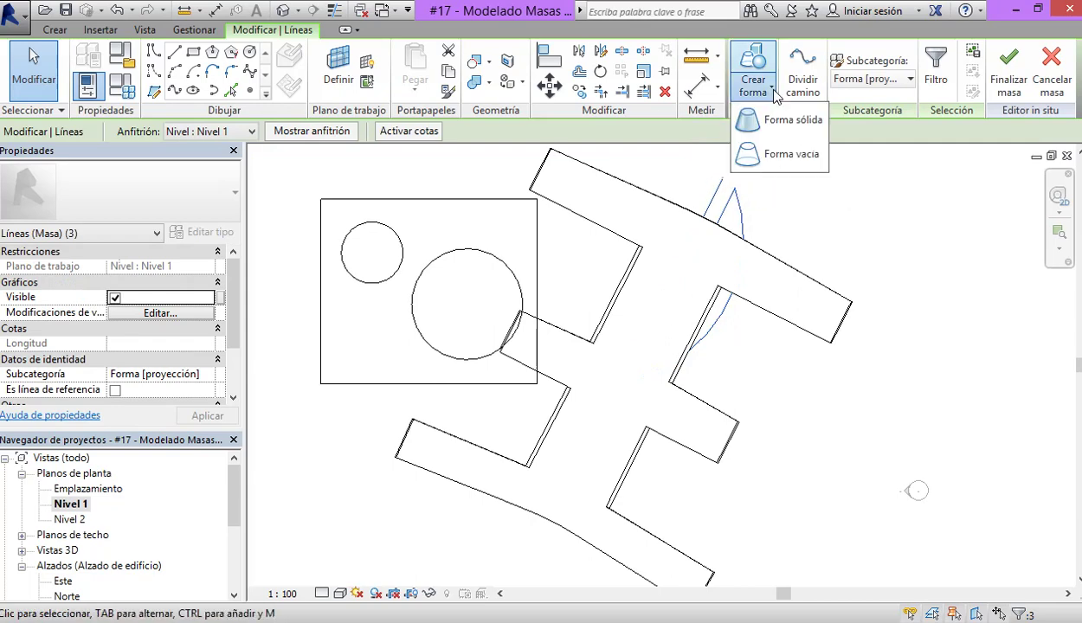
pyautogui.click(769, 156)
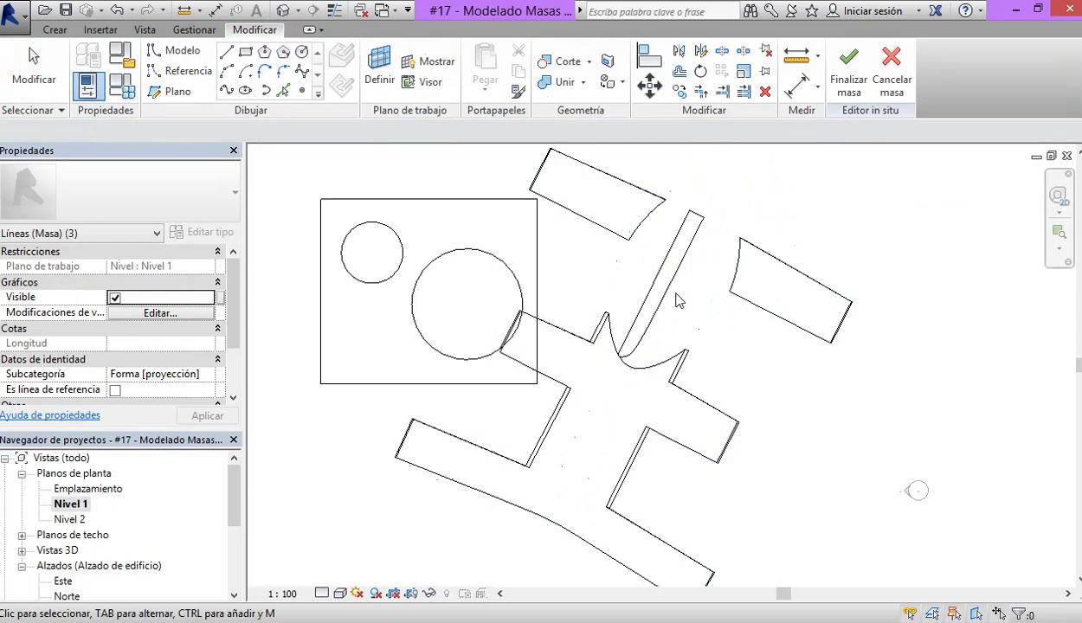
pyautogui.press('Escape')
# Step: Switch to the 3D view and examine the void's cut through the revolved solid from below and from the side
pyautogui.click(282, 12)
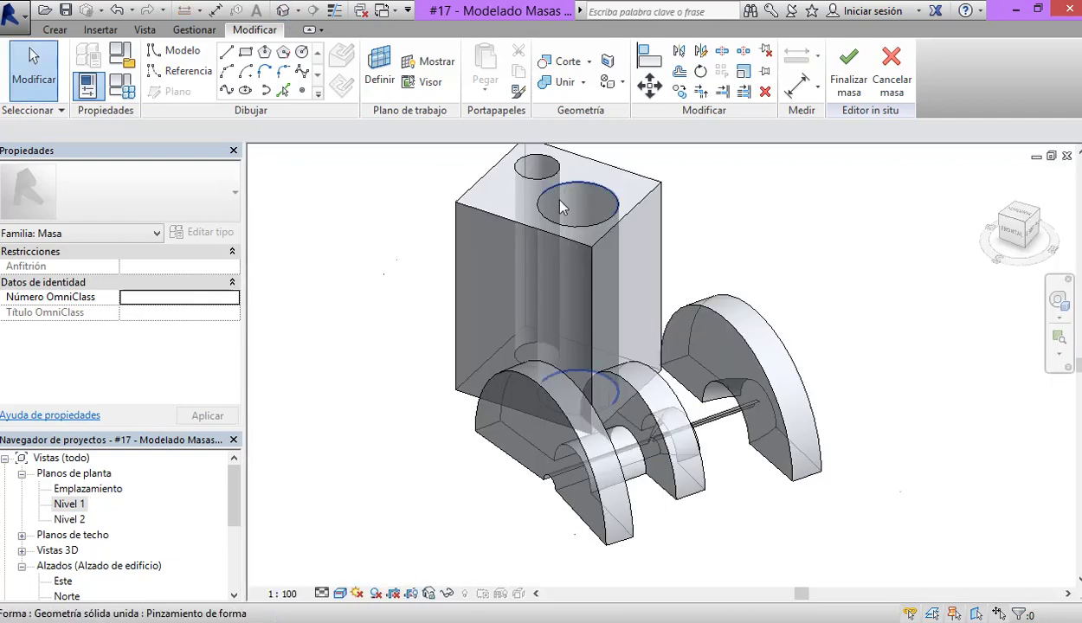
pyautogui.keyDown('shift'); pyautogui.moveTo(630, 296); pyautogui.dragTo(632, 386, button='middle'); pyautogui.keyUp('shift')
pyautogui.scroll(3, 621, 370)
pyautogui.scroll(2, 621, 371)
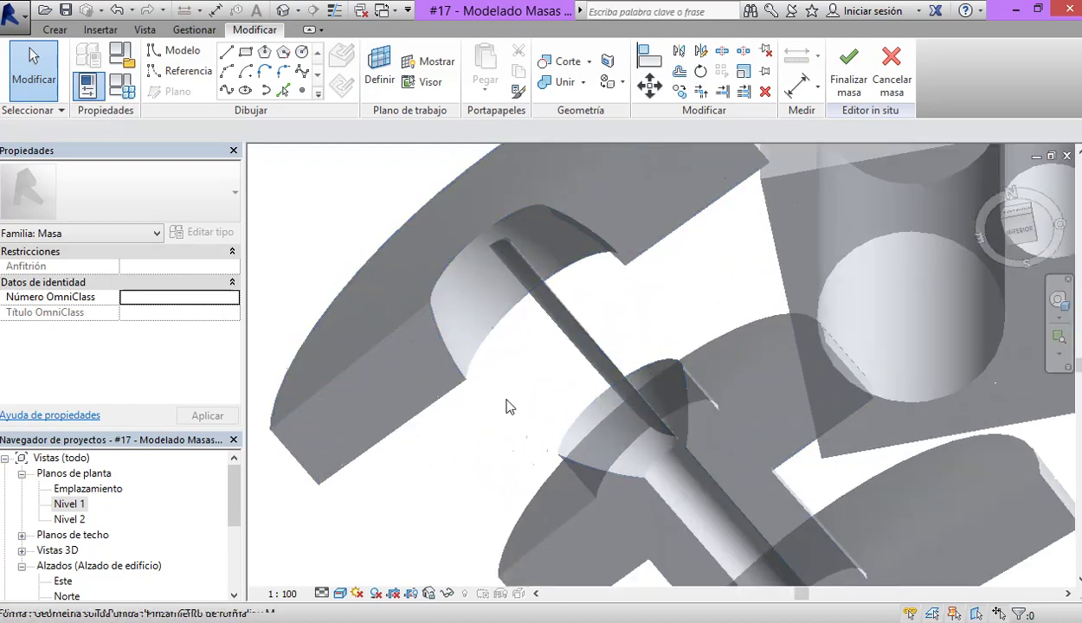
pyautogui.scroll(-4, 727, 450)
pyautogui.keyDown('shift'); pyautogui.moveTo(699, 408); pyautogui.dragTo(814, 478, button='middle'); pyautogui.keyUp('shift')
pyautogui.scroll(6, 642, 388)
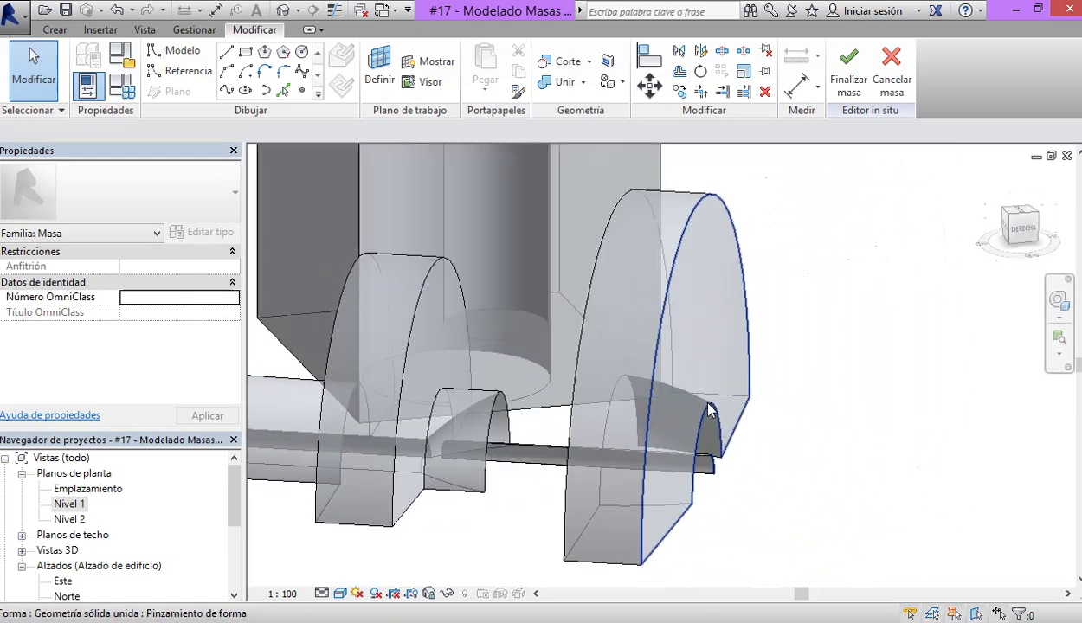
# Step: Select the revolved void form within the joined solid geometry and examine its full shape from the rear
pyautogui.press('Tab')
pyautogui.press('Tab')
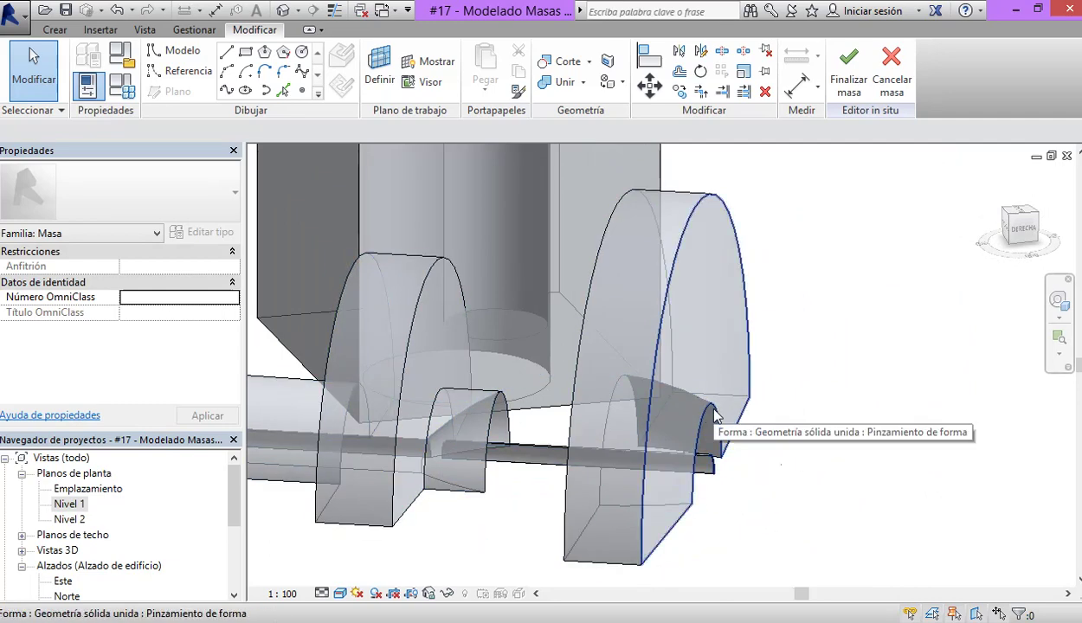
pyautogui.press('Tab')
pyautogui.press('Tab')
pyautogui.press('Tab')
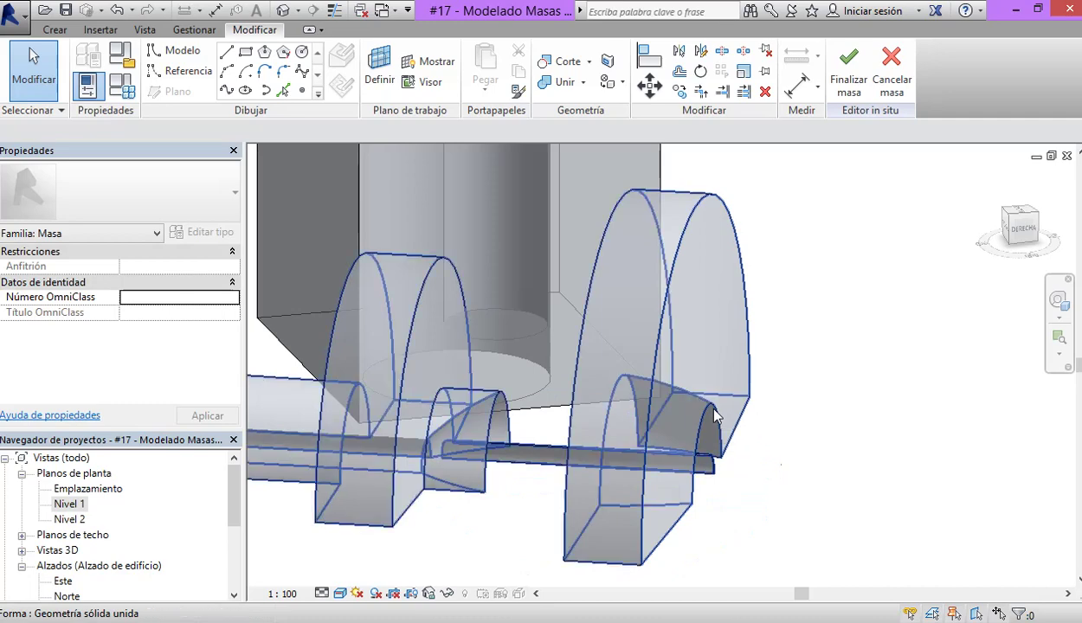
pyautogui.press('Tab')
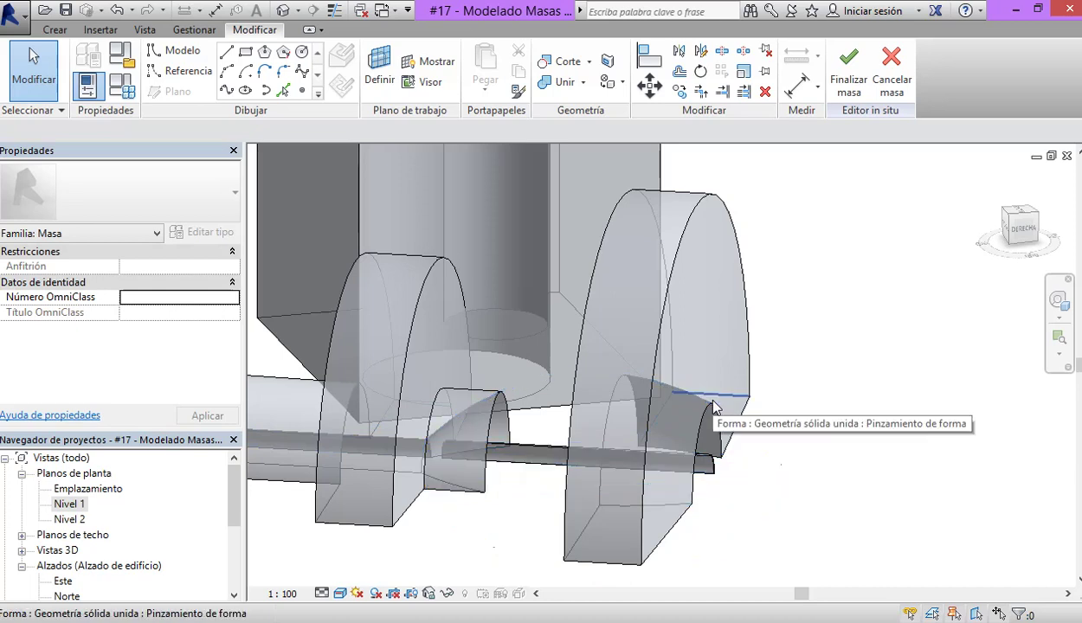
pyautogui.press('Tab')
pyautogui.press('Tab')
pyautogui.click(715, 409)
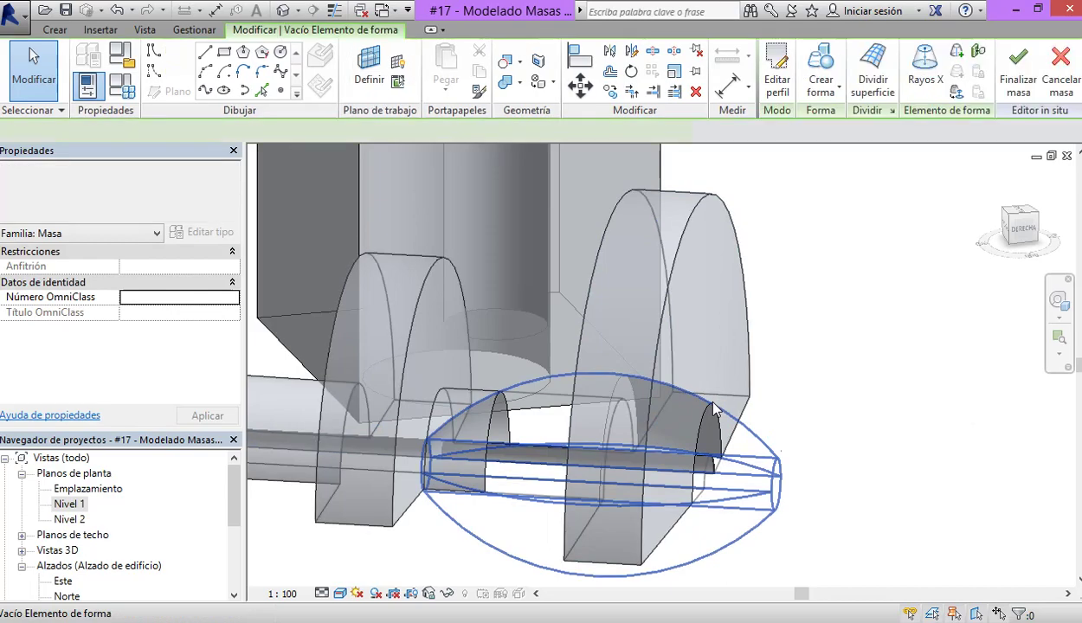
pyautogui.keyDown('shift'); pyautogui.moveTo(827, 519); pyautogui.dragTo(502, 505, button='middle'); pyautogui.keyUp('shift')
pyautogui.scroll(-2, 519, 485)
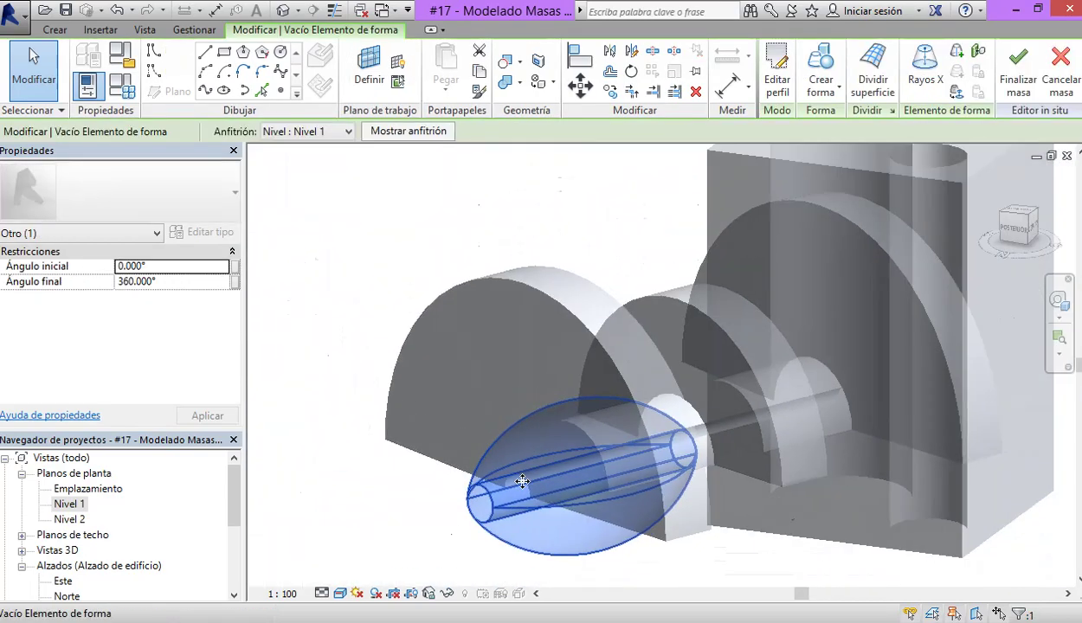
pyautogui.scroll(3, 534, 526)
# Step: Open the void form's profile for editing and examine its axis line and arc outline from several angles
pyautogui.click(779, 86)
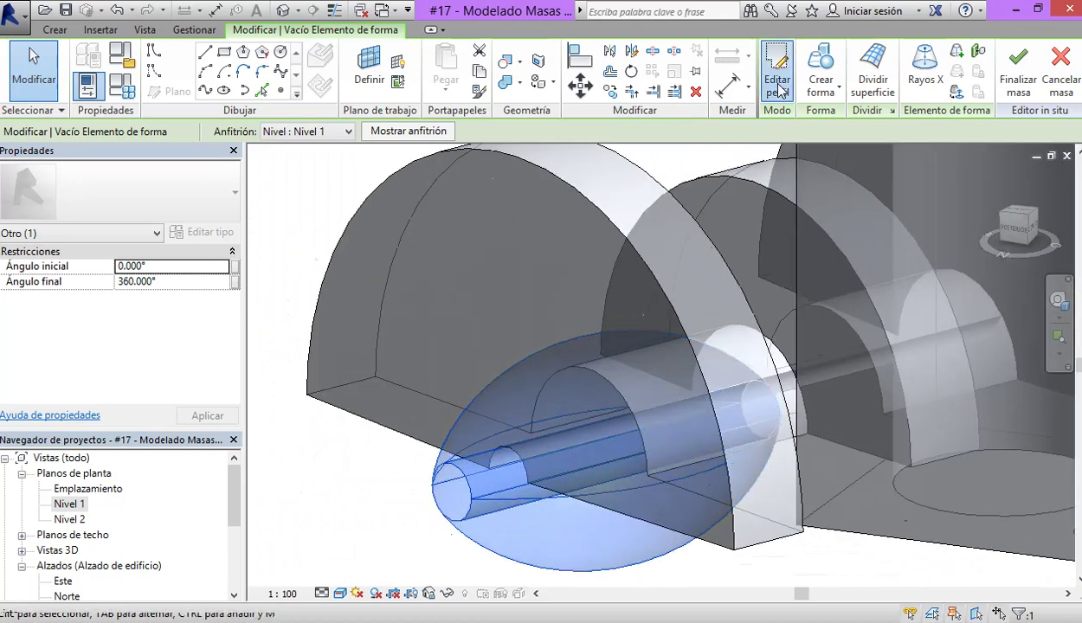
pyautogui.moveTo(611, 392)
pyautogui.keyDown('shift'); pyautogui.mouseDown(button='middle')
pyautogui.moveTo(652, 580)
pyautogui.moveTo(626, 379)
pyautogui.moveTo(647, 507)
pyautogui.moveTo(632, 212)
pyautogui.moveTo(692, 194)
pyautogui.moveTo(613, 314)
pyautogui.moveTo(674, 514)
pyautogui.mouseUp(button='middle'); pyautogui.keyUp('shift')
pyautogui.keyDown('shift'); pyautogui.moveTo(654, 442); pyautogui.dragTo(762, 394, button='middle'); pyautogui.keyUp('shift')
pyautogui.scroll(3, 666, 375)
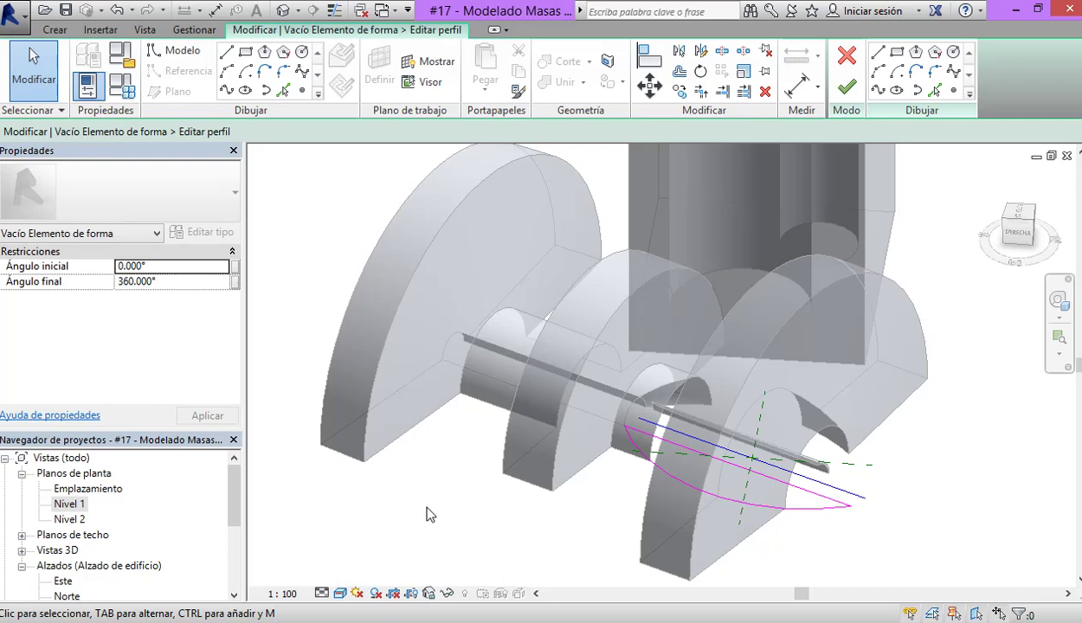
pyautogui.moveTo(563, 509)
pyautogui.keyDown('shift'); pyautogui.mouseDown(button='middle')
pyautogui.moveTo(553, 563)
pyautogui.moveTo(422, 490)
pyautogui.moveTo(640, 448)
pyautogui.moveTo(541, 480)
pyautogui.moveTo(764, 514)
pyautogui.moveTo(745, 518)
pyautogui.moveTo(767, 507)
pyautogui.moveTo(695, 481)
pyautogui.mouseUp(button='middle'); pyautogui.keyUp('shift')
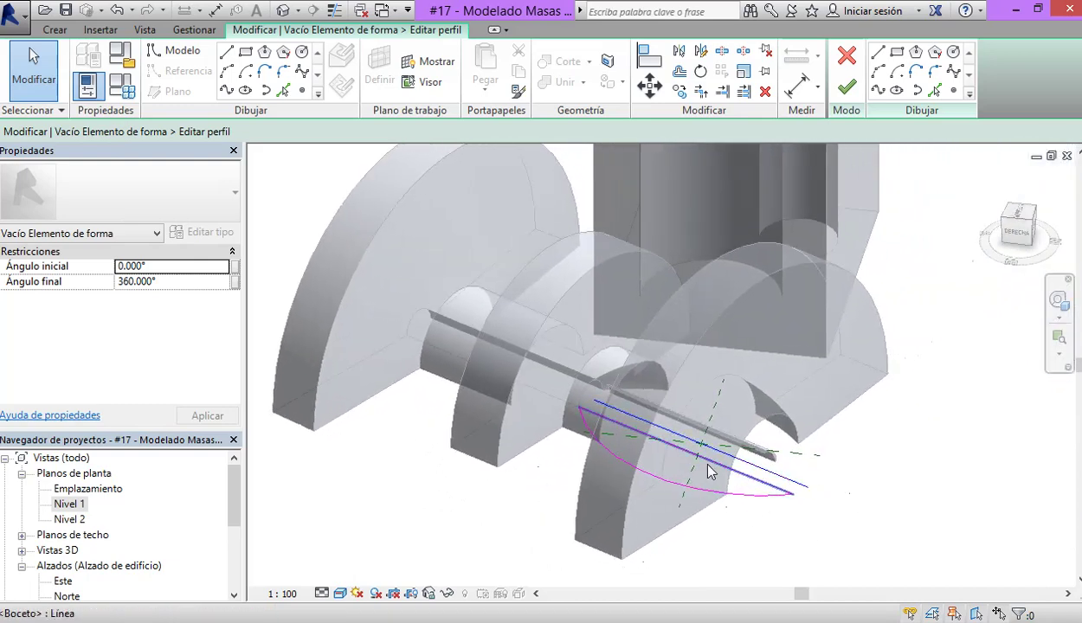